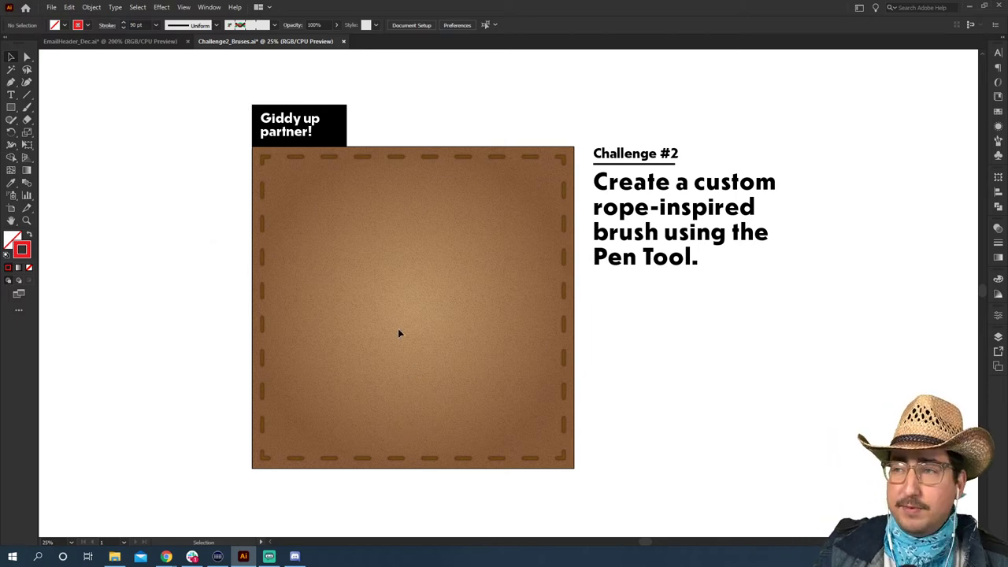
Draw a straight horizontal line about 1146 px long with the Pen tool in the empty area below the leather artboard.
{"action": "left_click_drag", "start_coordinate": [468, 392], "coordinate": [484, 163]}
{"action": "key", "text": "z"}
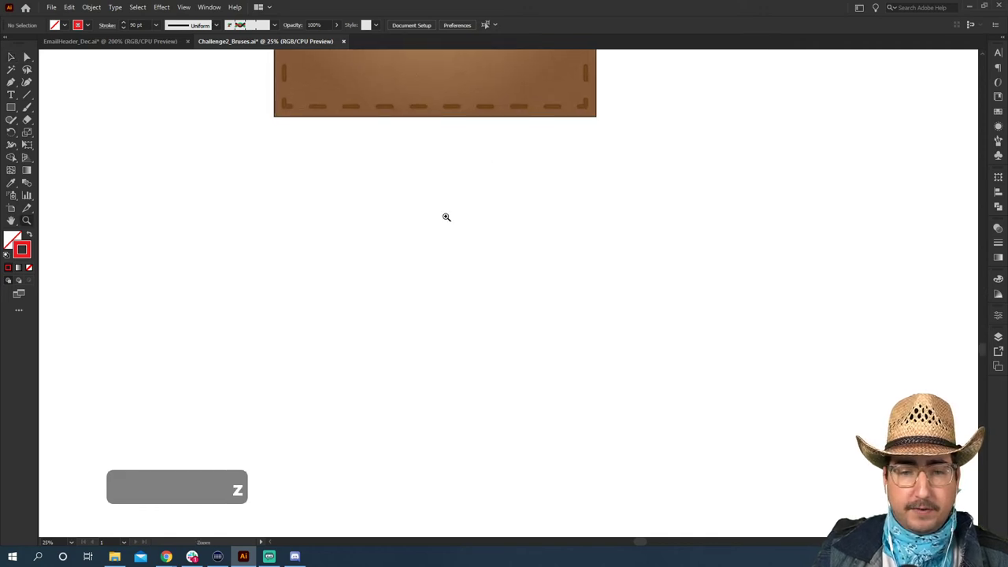
{"action": "left_click", "coordinate": [447, 223]}
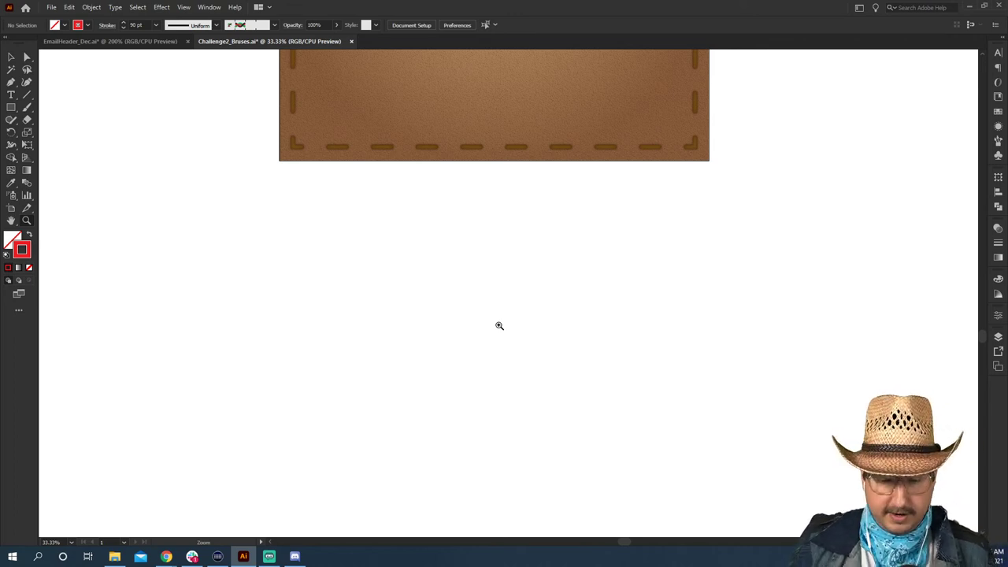
{"action": "key", "text": "p"}
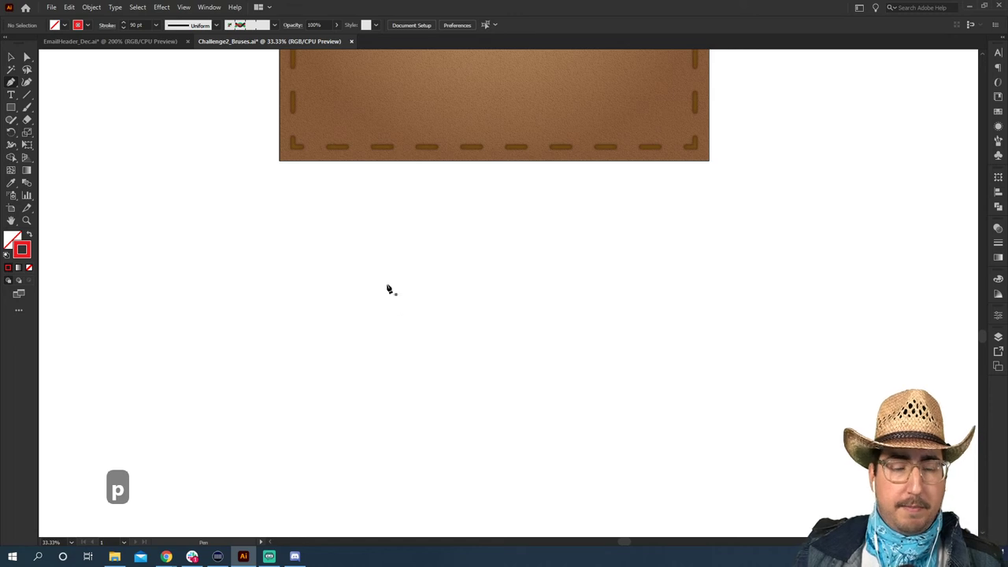
{"action": "left_click", "coordinate": [300, 341]}
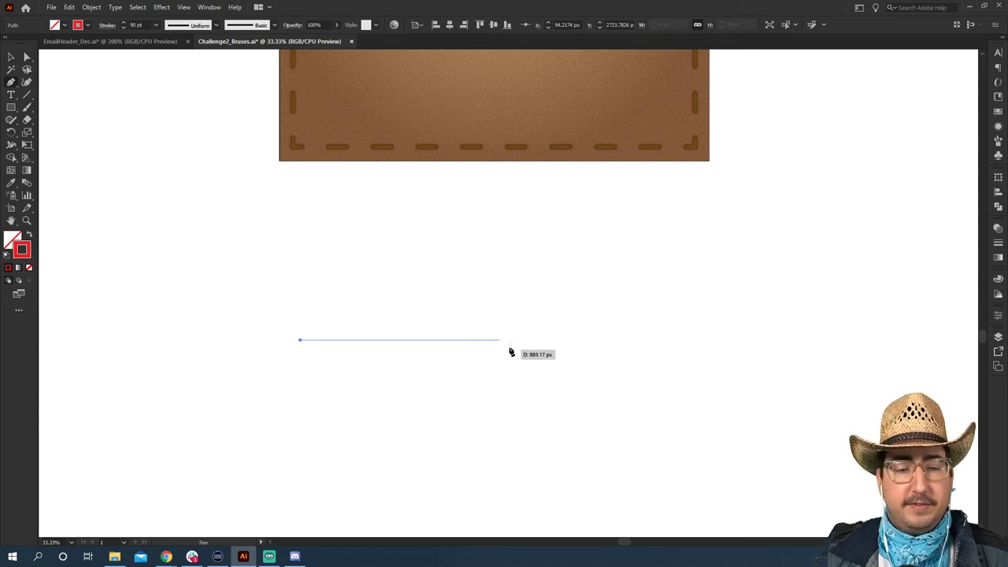
{"action": "left_click", "coordinate": [557, 342]}
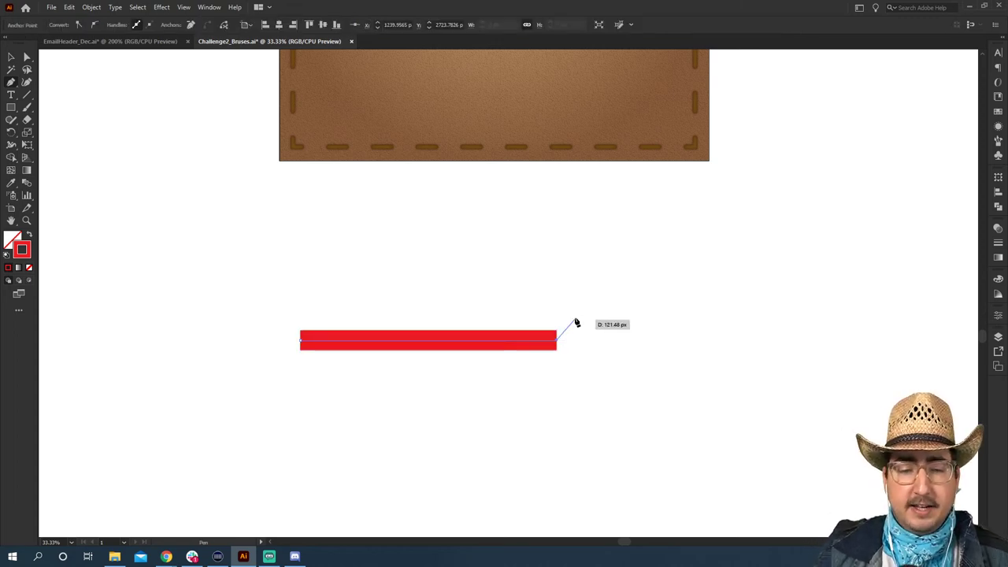
{"action": "key", "text": "v"}
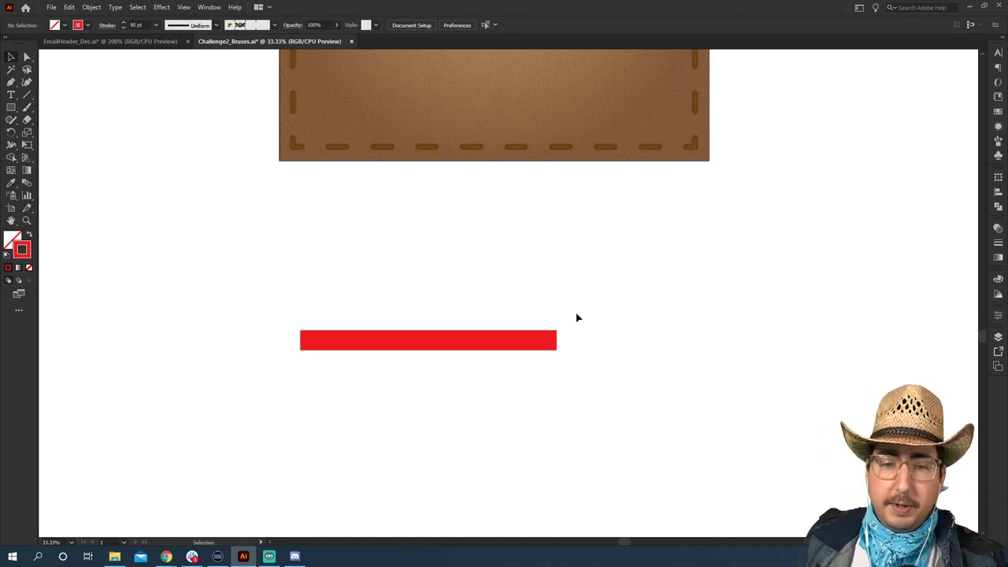
Start a Zig Zag effect on the red line with an absolute size of 40 px and smooth points.
{"action": "left_click_drag", "start_coordinate": [598, 313], "coordinate": [292, 443]}
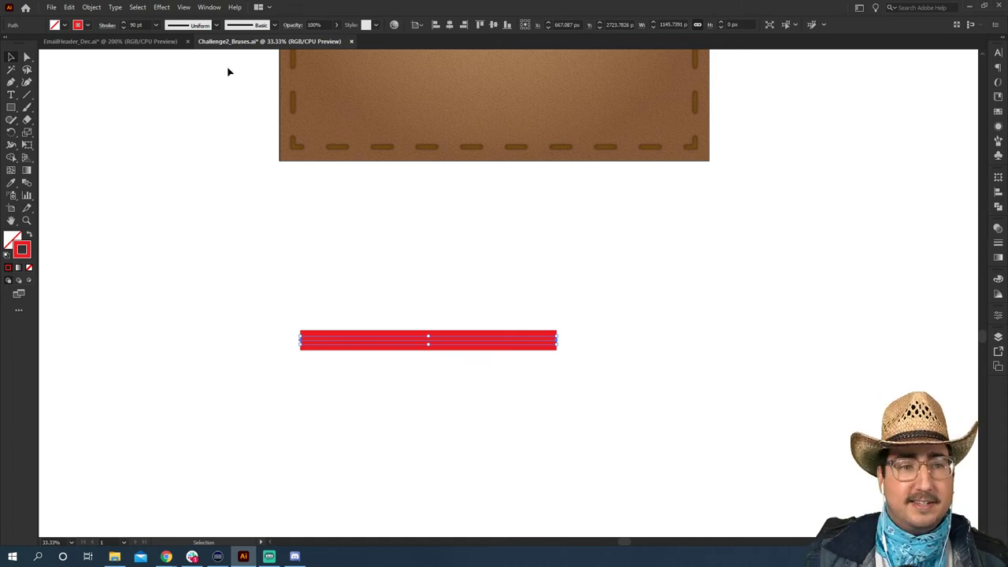
{"action": "left_click", "coordinate": [161, 8]}
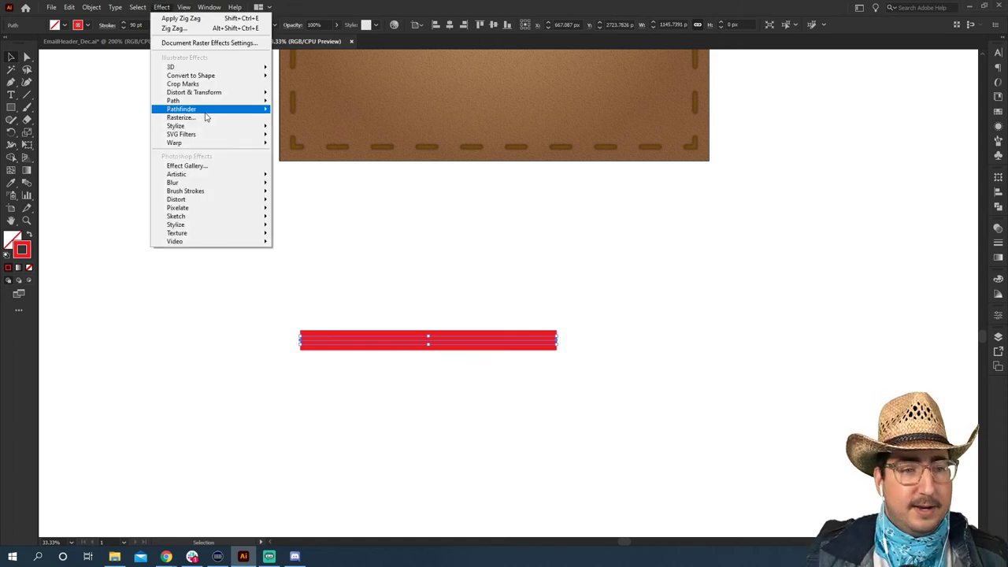
{"action": "mouse_move", "coordinate": [214, 93]}
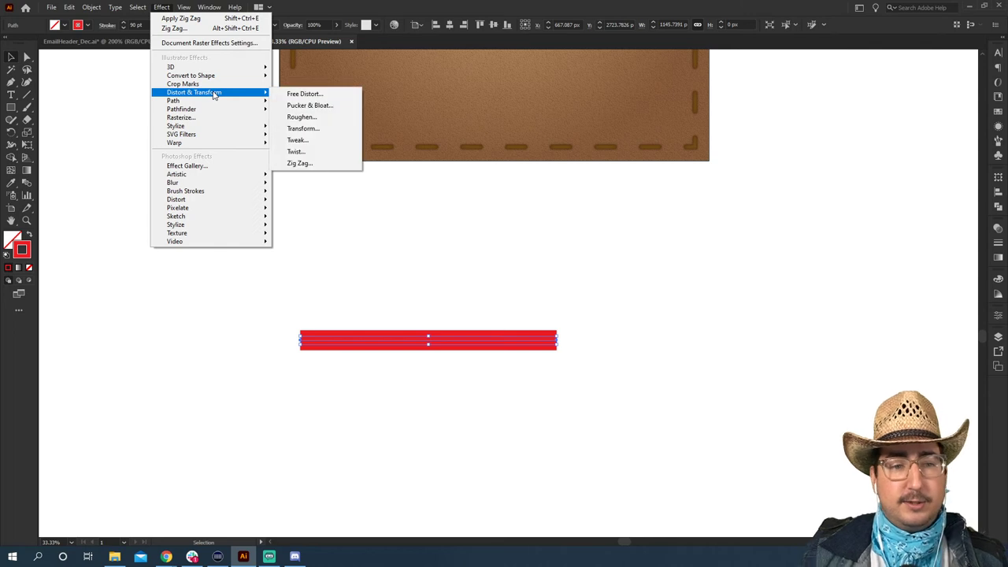
{"action": "left_click", "coordinate": [309, 164]}
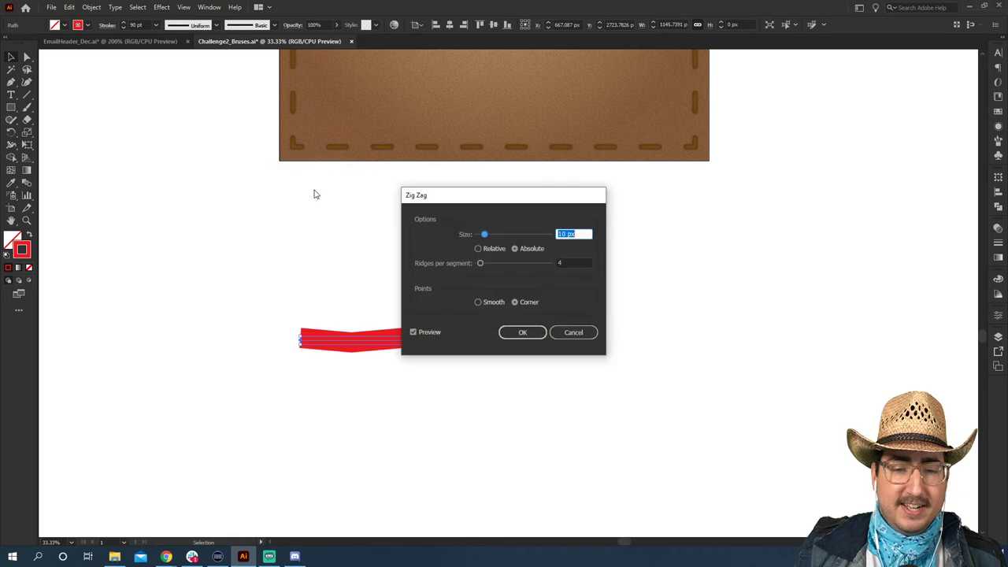
{"action": "left_click_drag", "start_coordinate": [468, 198], "coordinate": [707, 190]}
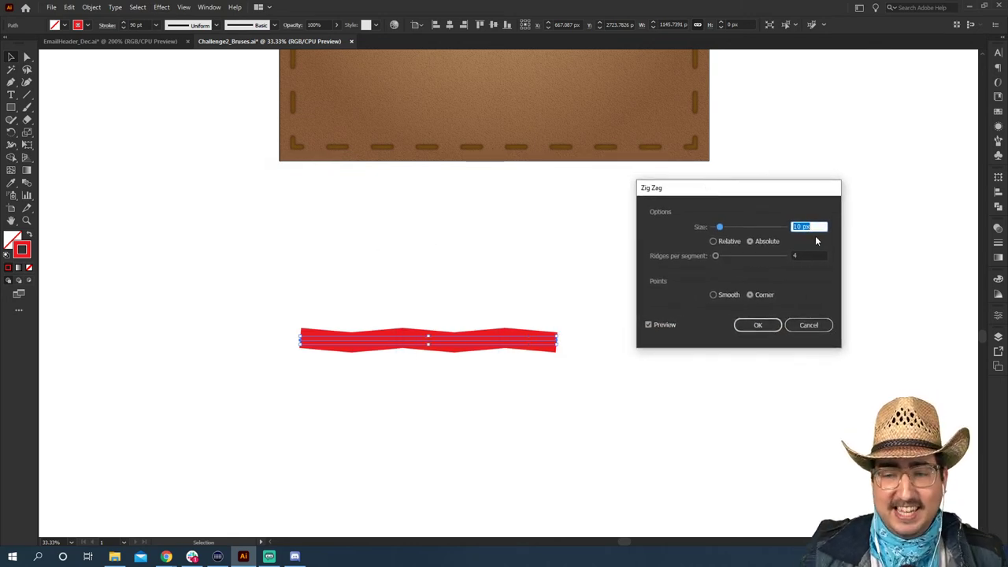
{"action": "key", "text": "shift+Up"}
{"action": "key", "text": "shift+Up"}
{"action": "key", "text": "shift+Up"}
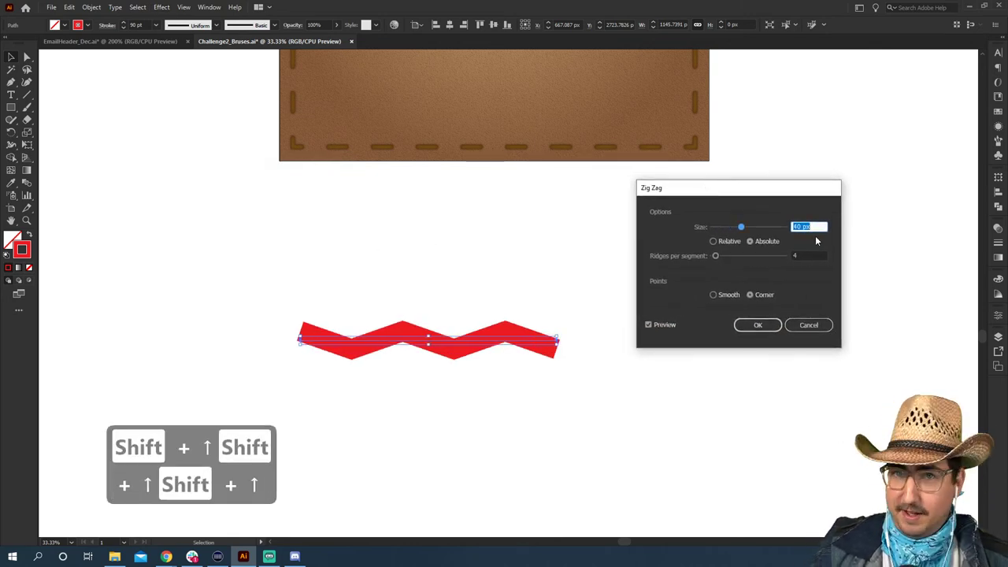
{"action": "left_click", "coordinate": [725, 297]}
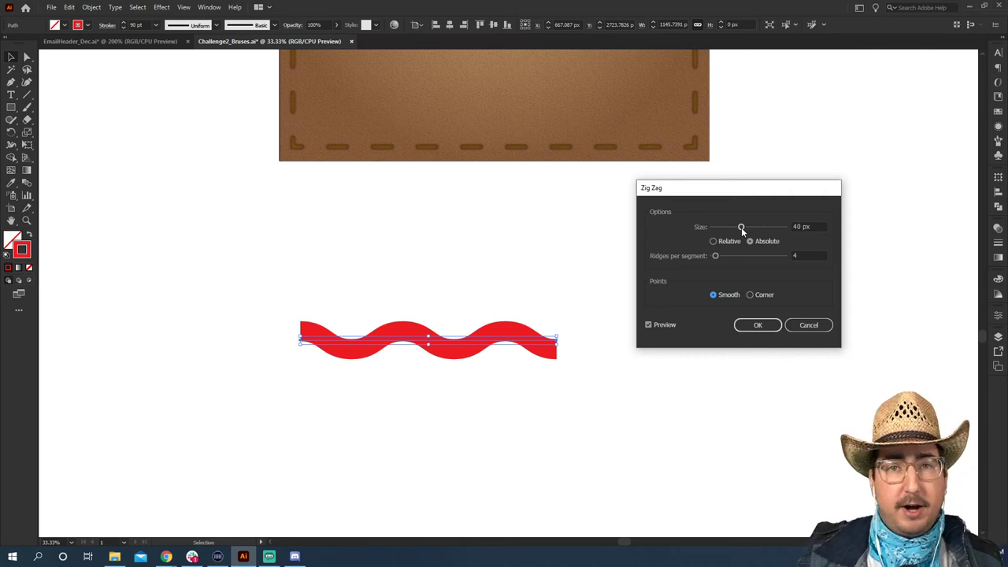
Set the Zig Zag size to 77 px with 3 ridges per segment, apply the effect and deselect the line.
{"action": "left_click_drag", "start_coordinate": [741, 226], "coordinate": [769, 228]}
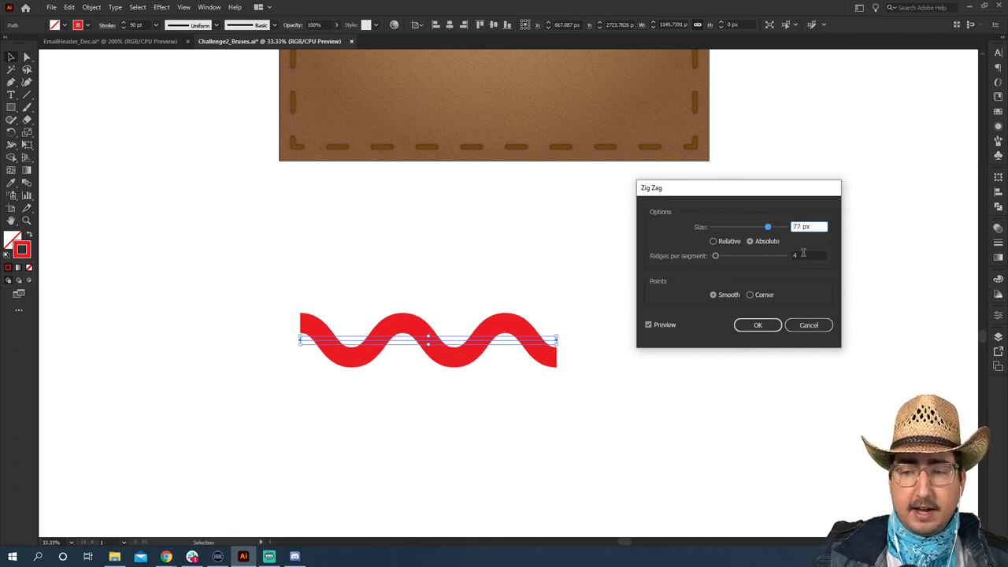
{"action": "left_click", "coordinate": [803, 256]}
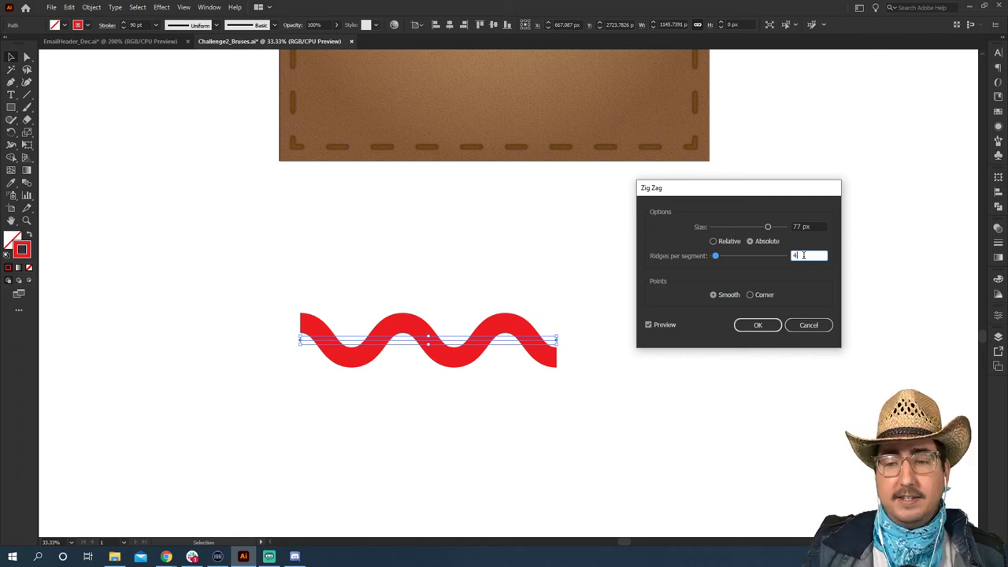
{"action": "key", "text": "Down"}
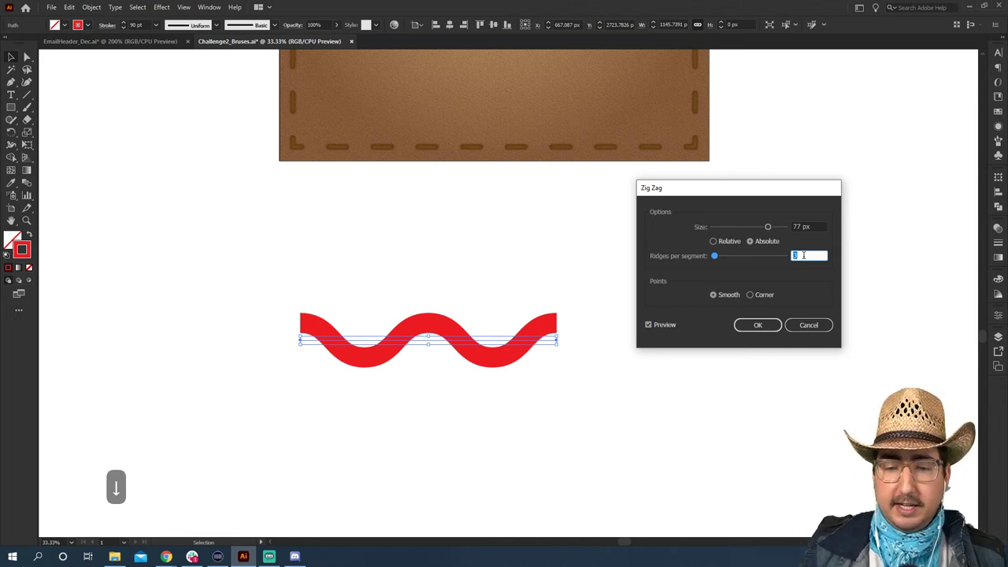
{"action": "left_click", "coordinate": [760, 325]}
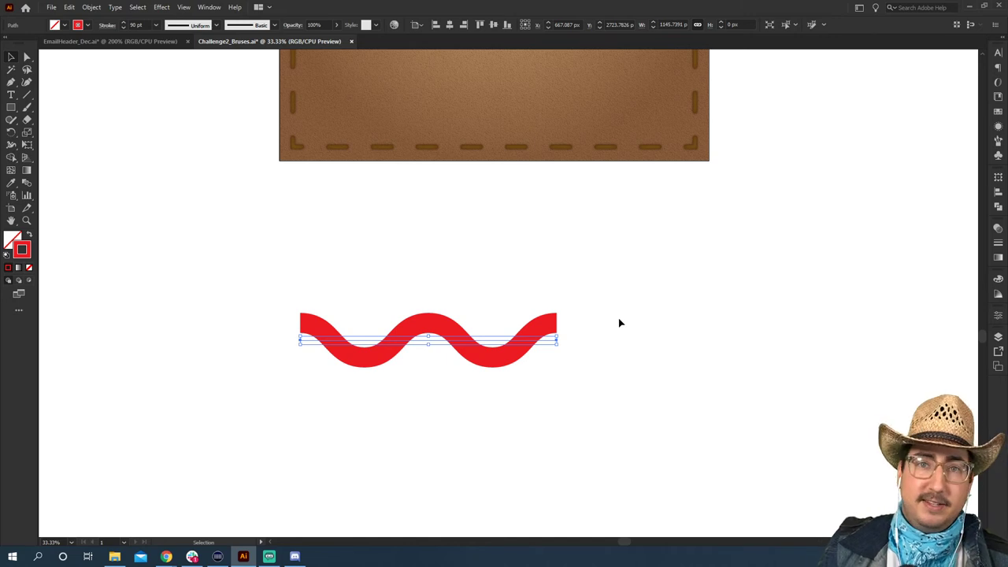
{"action": "key", "text": "a"}
{"action": "key", "text": "v"}
{"action": "left_click", "coordinate": [580, 290]}
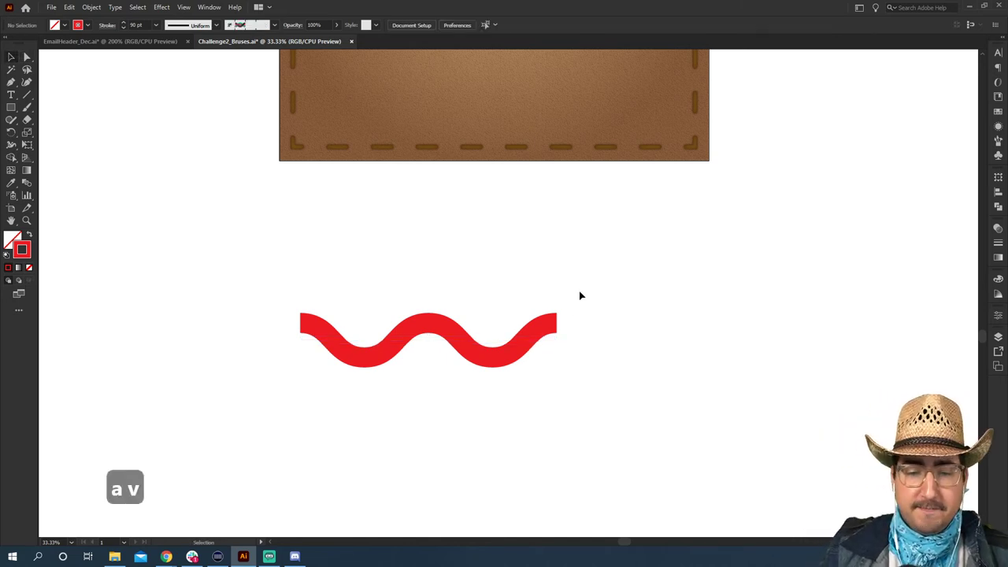
Try rotating a copy of the wavy line half a turn about its centre, and delete that copy.
{"action": "left_click", "coordinate": [484, 344]}
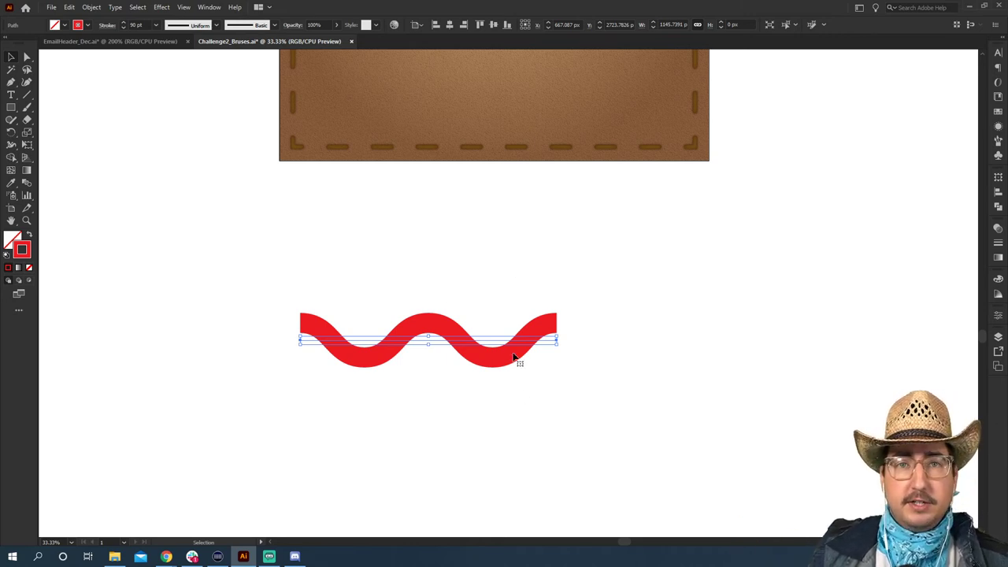
{"action": "key", "text": "r"}
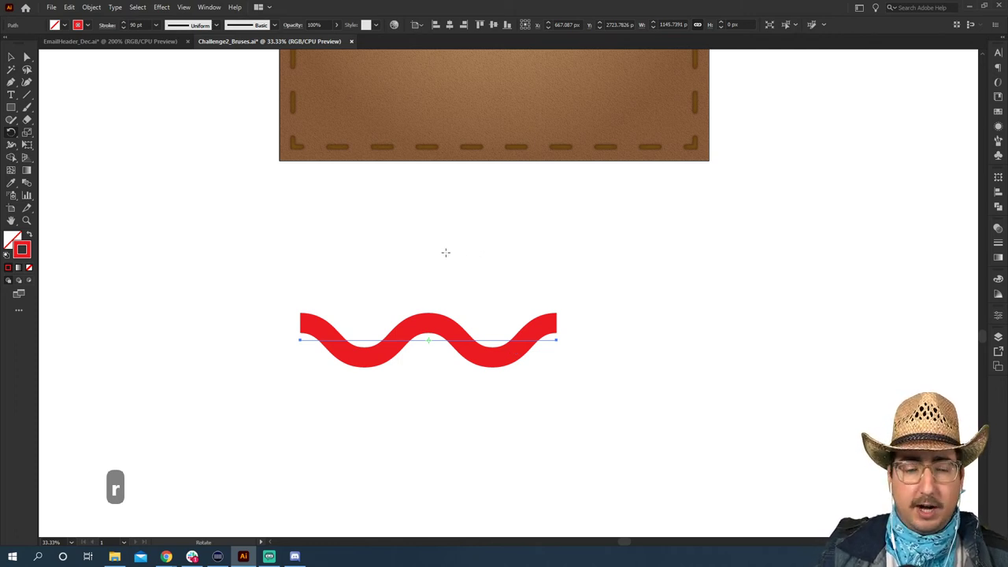
{"action": "left_click_drag", "start_coordinate": [408, 232], "coordinate": [442, 460]}
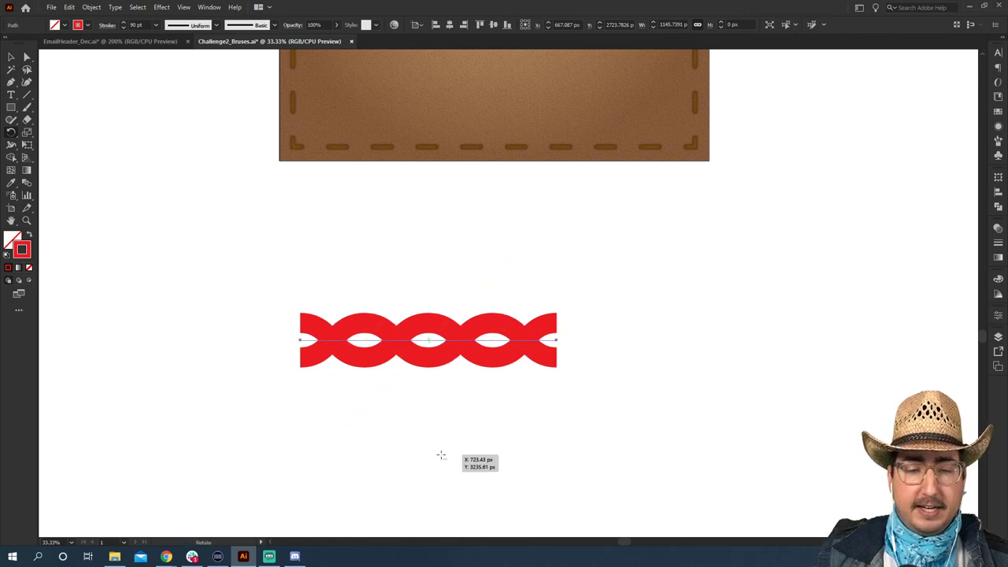
{"action": "key", "text": "BackSpace"}
{"action": "key", "text": "v"}
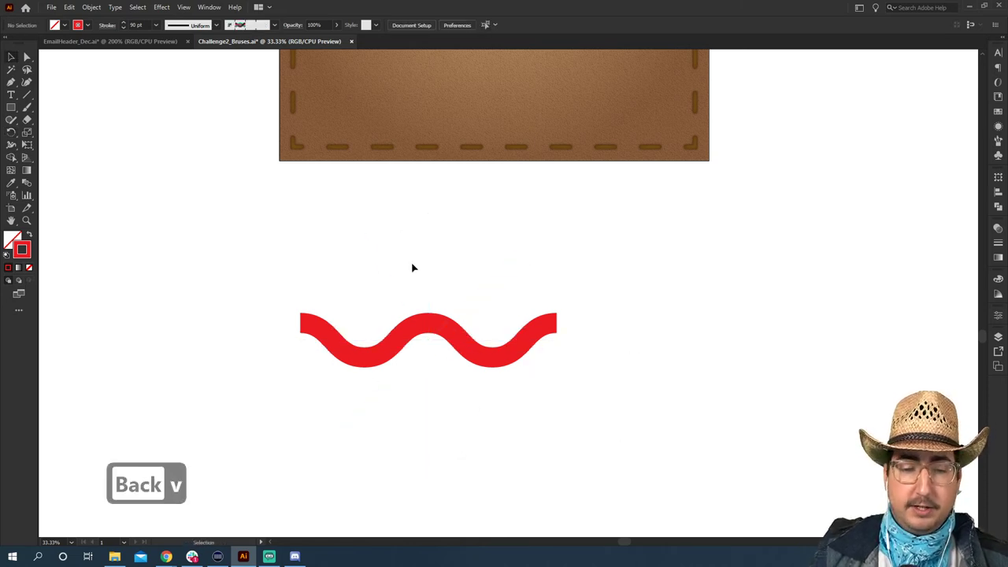
Create a reflected copy of the wavy line across the horizontal axis.
{"action": "left_click", "coordinate": [446, 345]}
{"action": "right_click", "coordinate": [435, 344]}
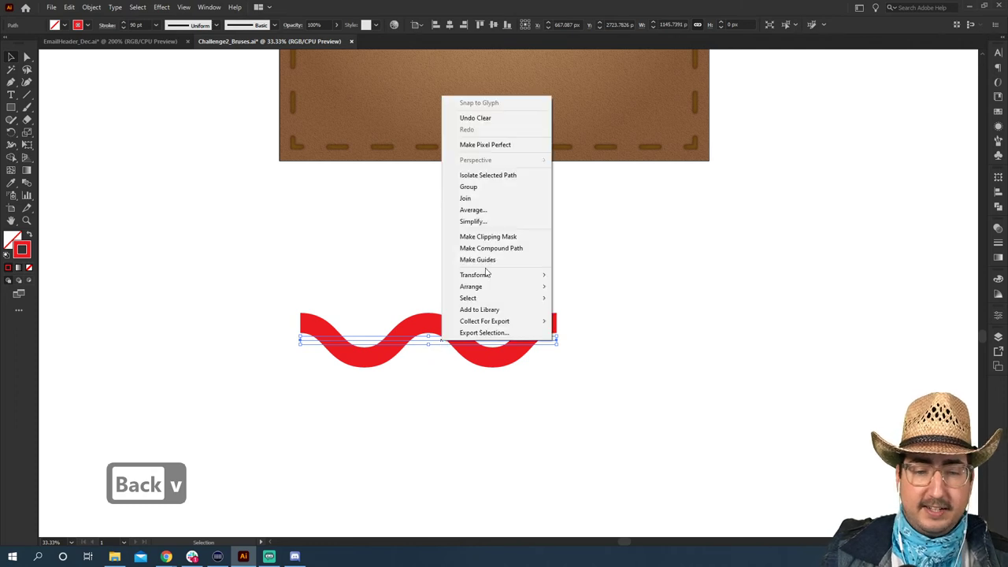
{"action": "mouse_move", "coordinate": [488, 275]}
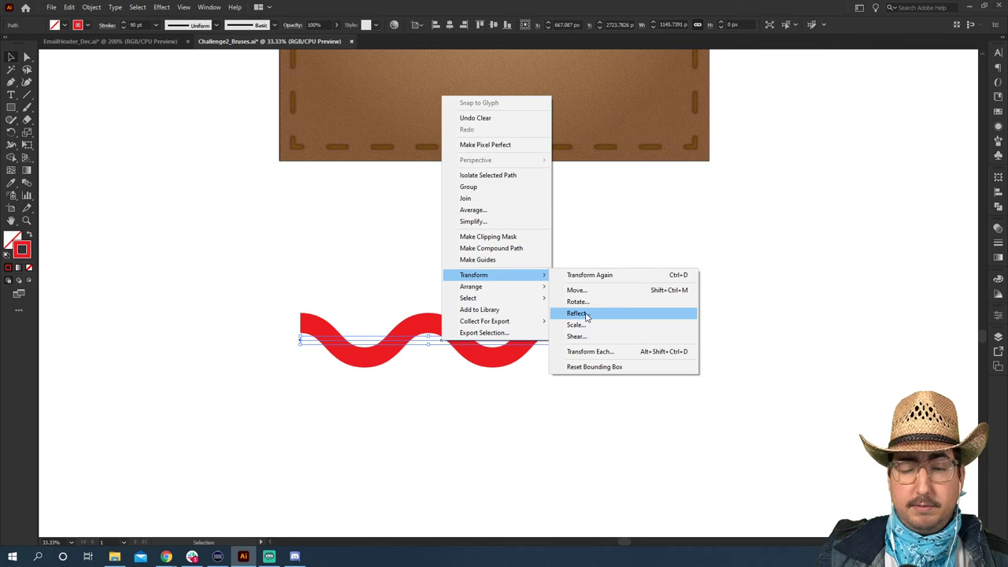
{"action": "left_click", "coordinate": [584, 315]}
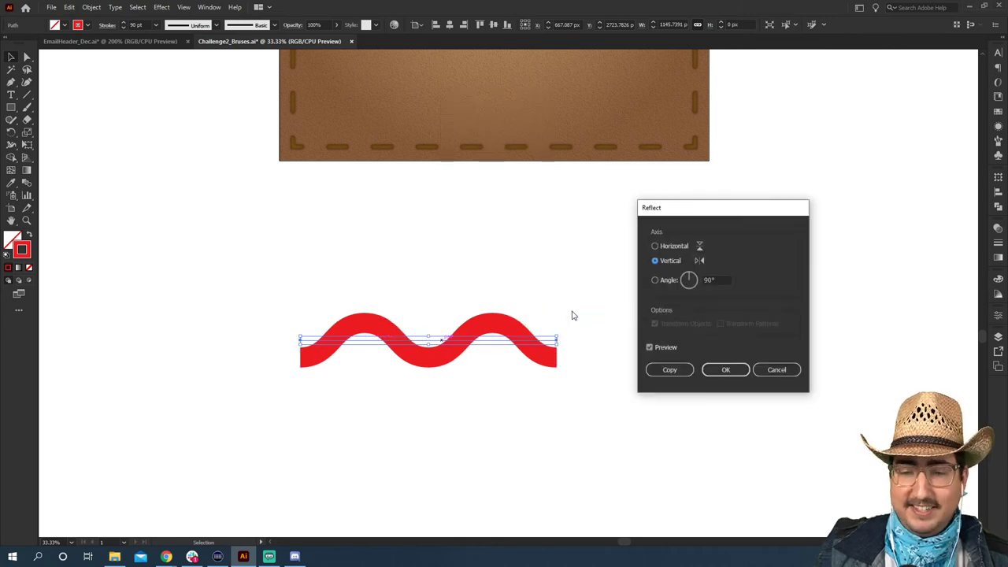
{"action": "left_click", "coordinate": [673, 247]}
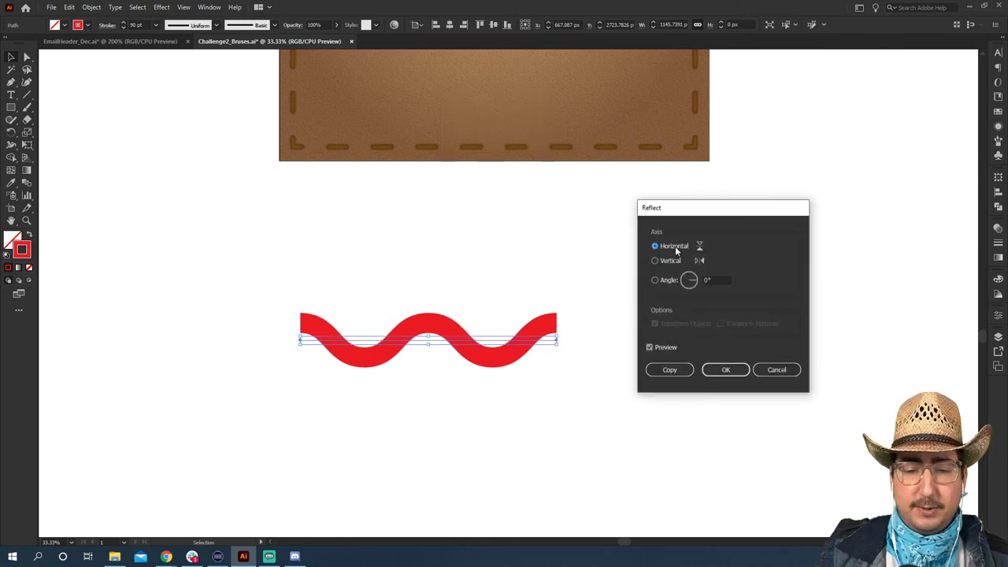
{"action": "left_click", "coordinate": [670, 371]}
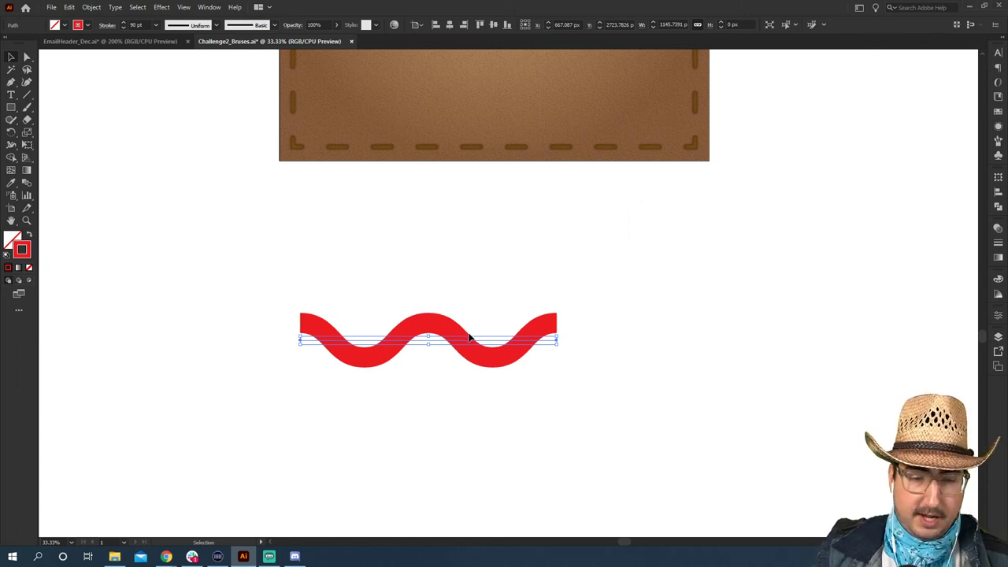
Rotate the copied wave half a turn about its centre so the two strands interlace, and deselect it.
{"action": "key", "text": "r"}
{"action": "left_click_drag", "start_coordinate": [371, 249], "coordinate": [507, 465]}
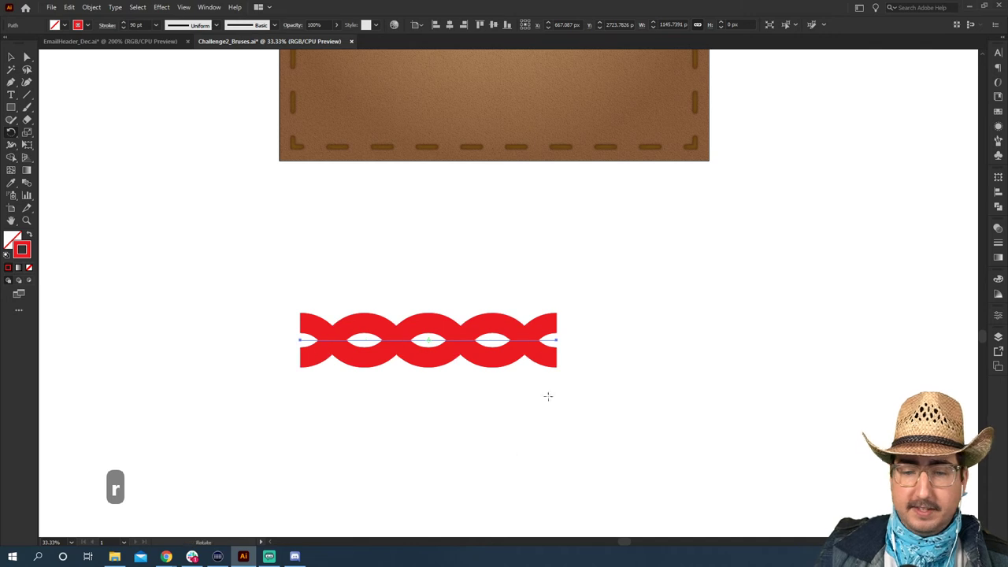
{"action": "key", "text": "v"}
{"action": "left_click", "coordinate": [611, 326]}
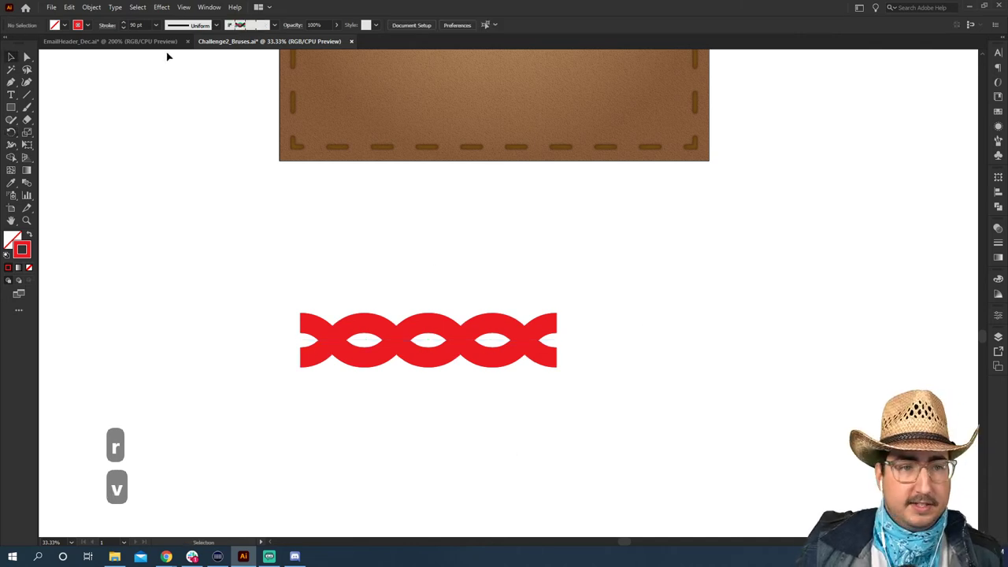
{"action": "left_click", "coordinate": [162, 7]}
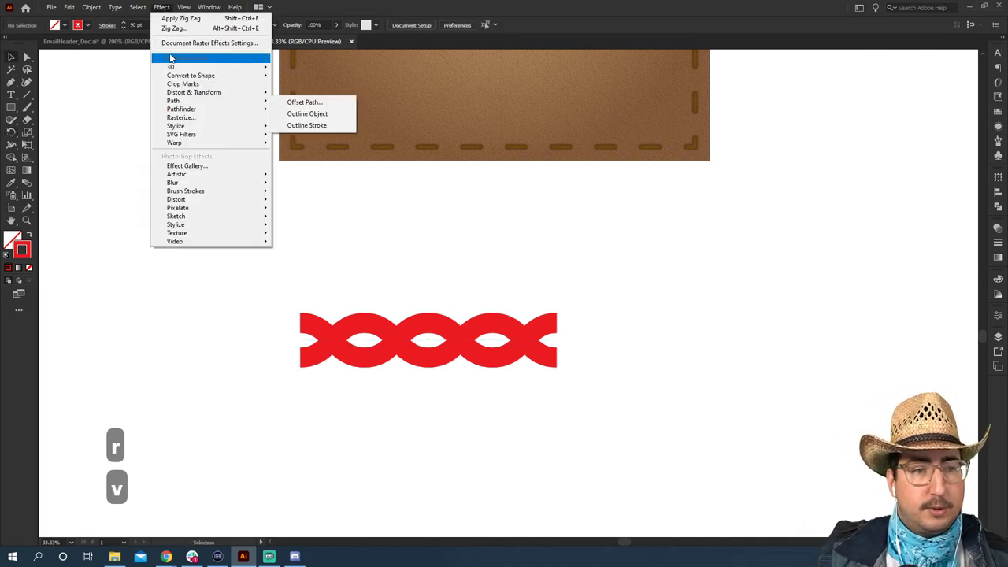
{"action": "left_click", "coordinate": [161, 7]}
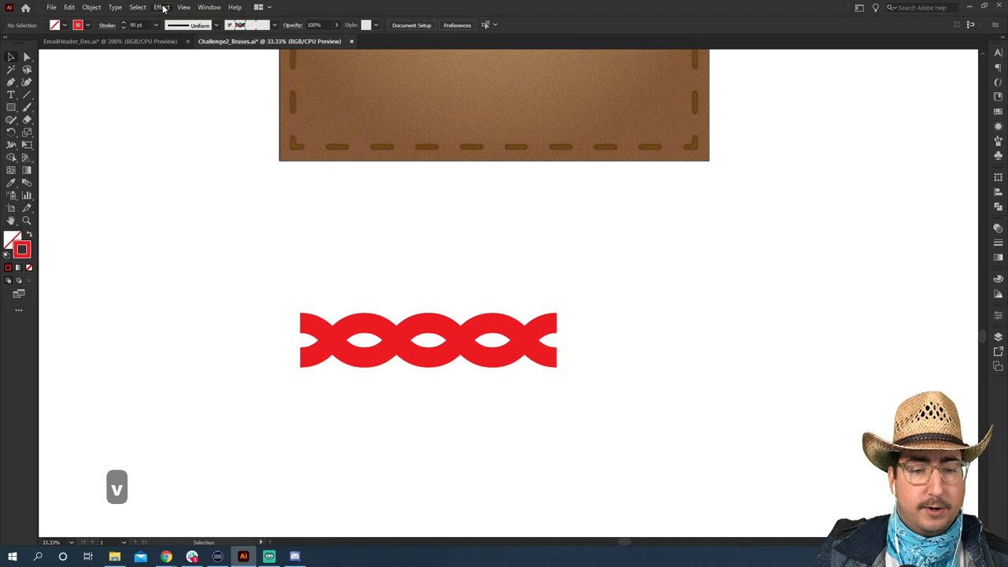
Try a magenta stroke on the front wavy strand, and recolor it with the green swatch.
{"action": "left_click", "coordinate": [385, 334]}
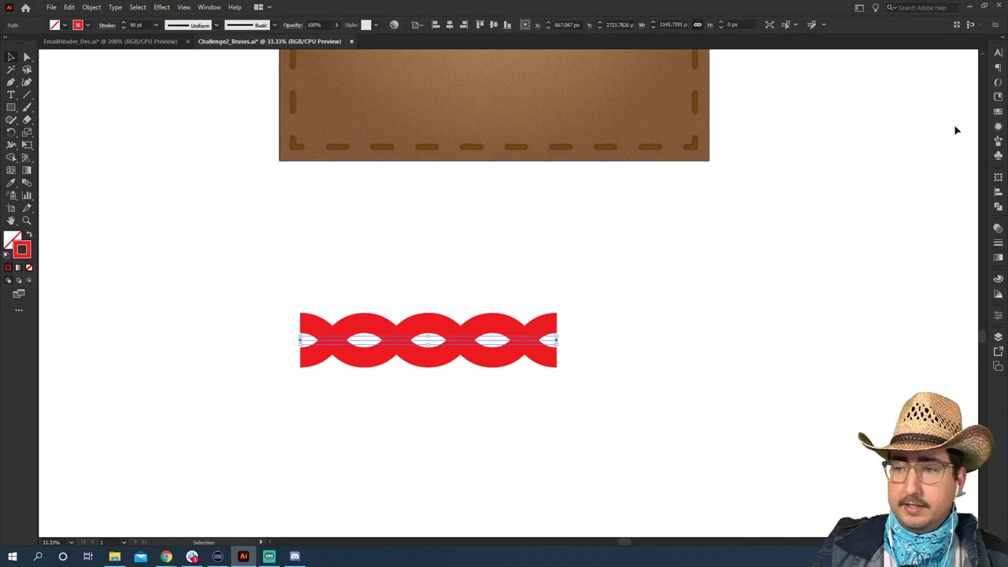
{"action": "left_click", "coordinate": [998, 111]}
{"action": "left_click", "coordinate": [934, 81]}
{"action": "left_click", "coordinate": [698, 243]}
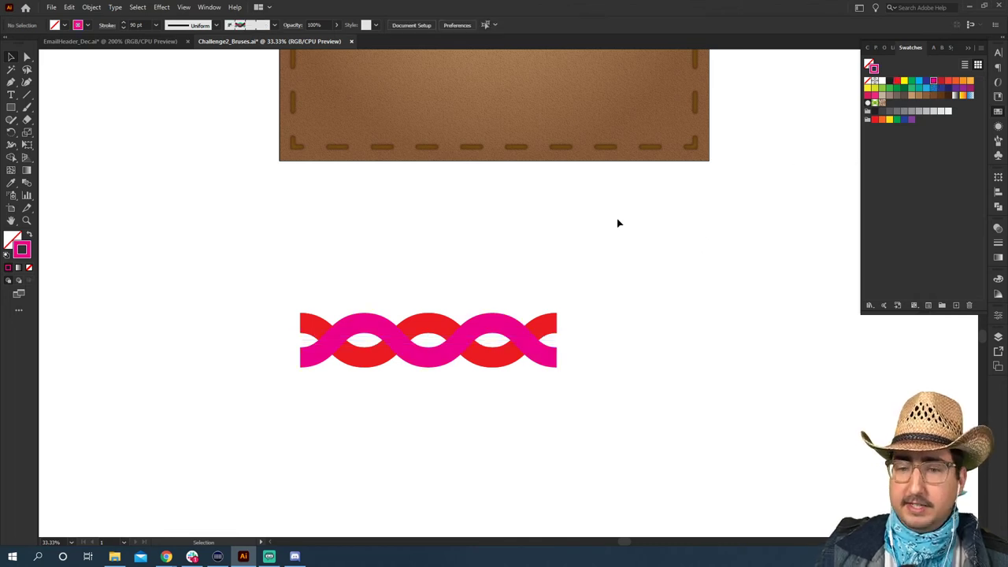
{"action": "left_click", "coordinate": [485, 340]}
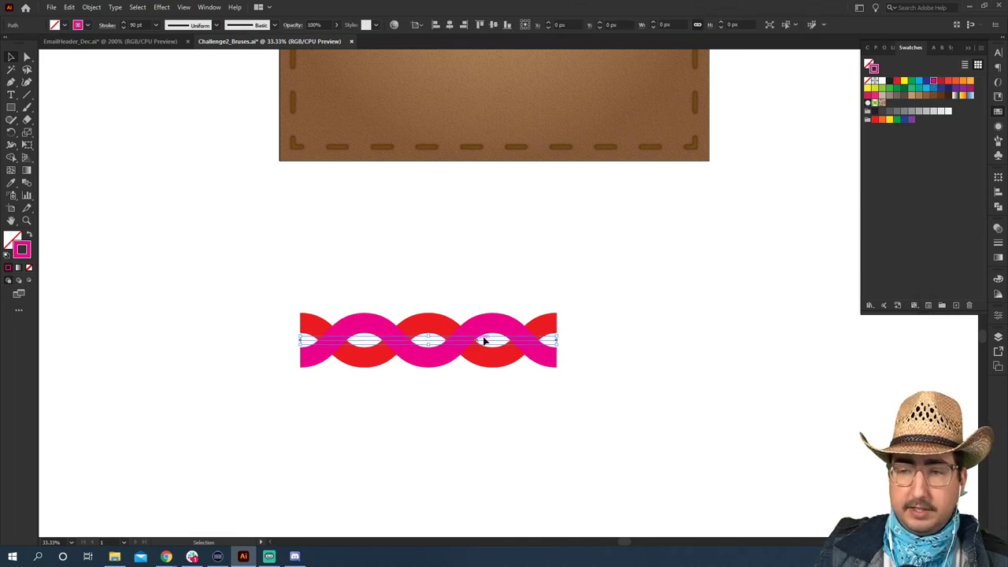
{"action": "left_click", "coordinate": [911, 82]}
{"action": "left_click", "coordinate": [699, 205]}
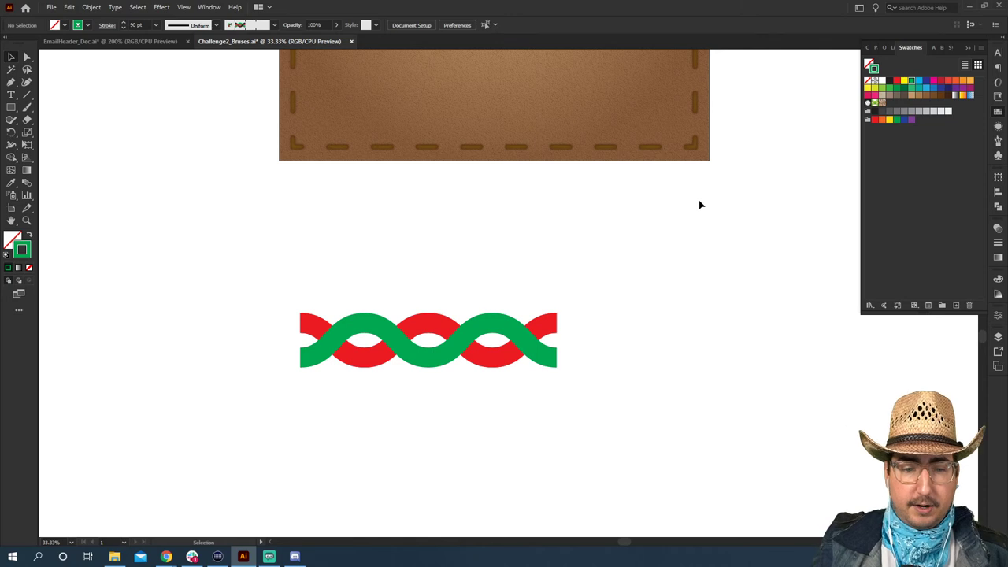
Place a copy of the green wavy strand directly below the interlaced pair.
{"action": "key", "text": "z"}
{"action": "left_click", "coordinate": [457, 358]}
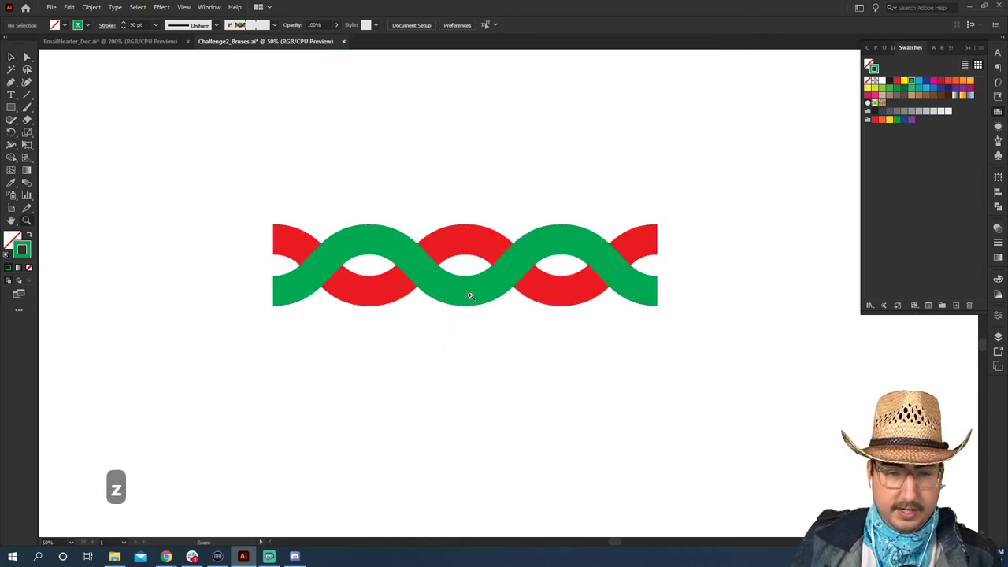
{"action": "key", "text": "p"}
{"action": "left_click", "coordinate": [276, 264]}
{"action": "key", "text": "v"}
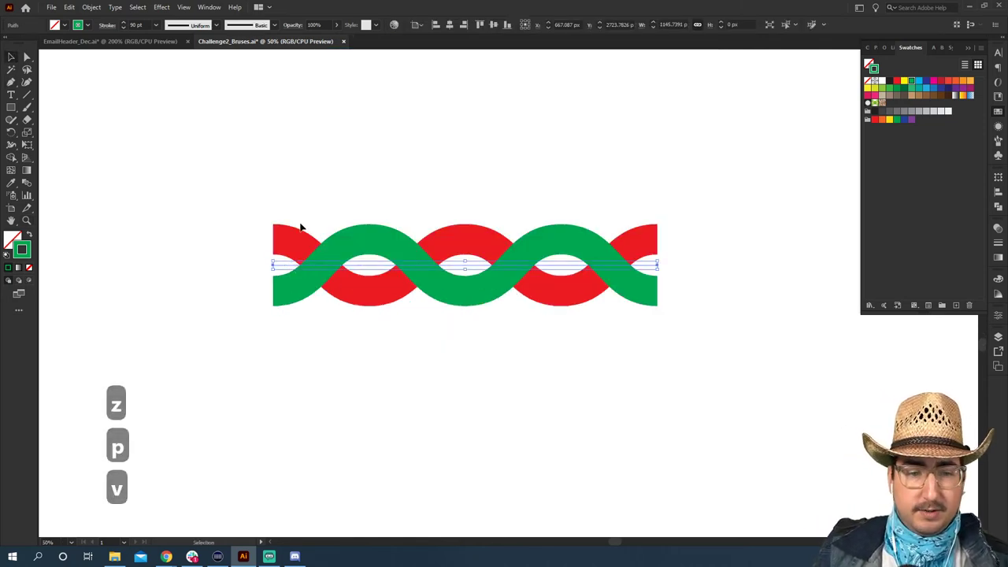
{"action": "key", "text": "ctrl+c"}
{"action": "left_click_drag", "start_coordinate": [334, 272], "coordinate": [371, 344]}
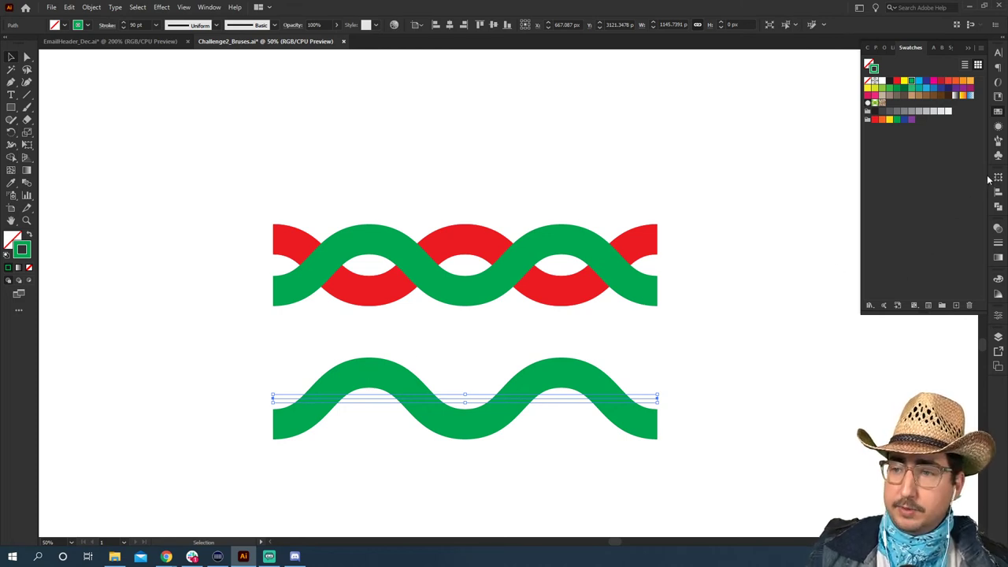
Turn off the Zig Zag effect on the copied green strand to make it a straight band.
{"action": "left_click", "coordinate": [998, 129]}
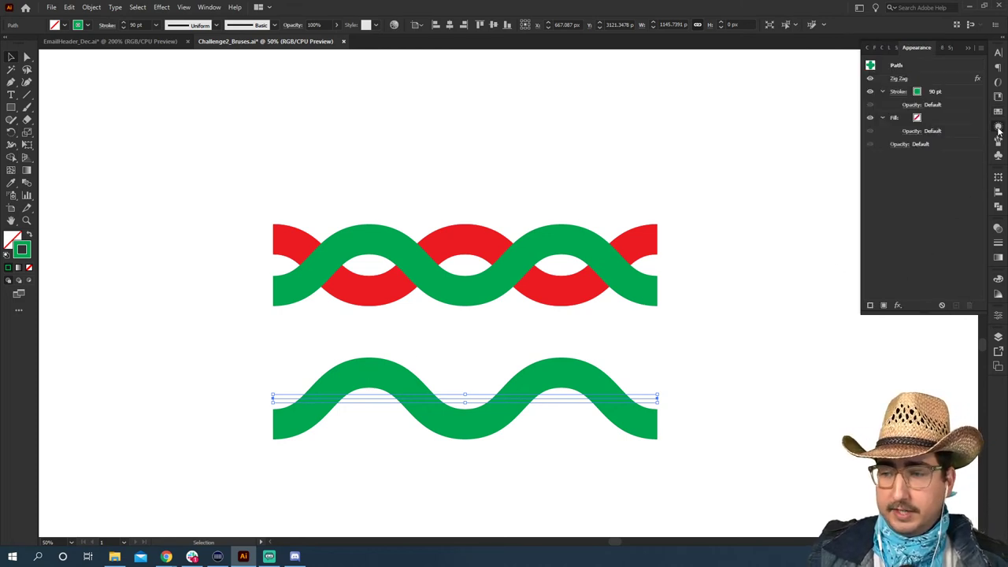
{"action": "left_click", "coordinate": [871, 78]}
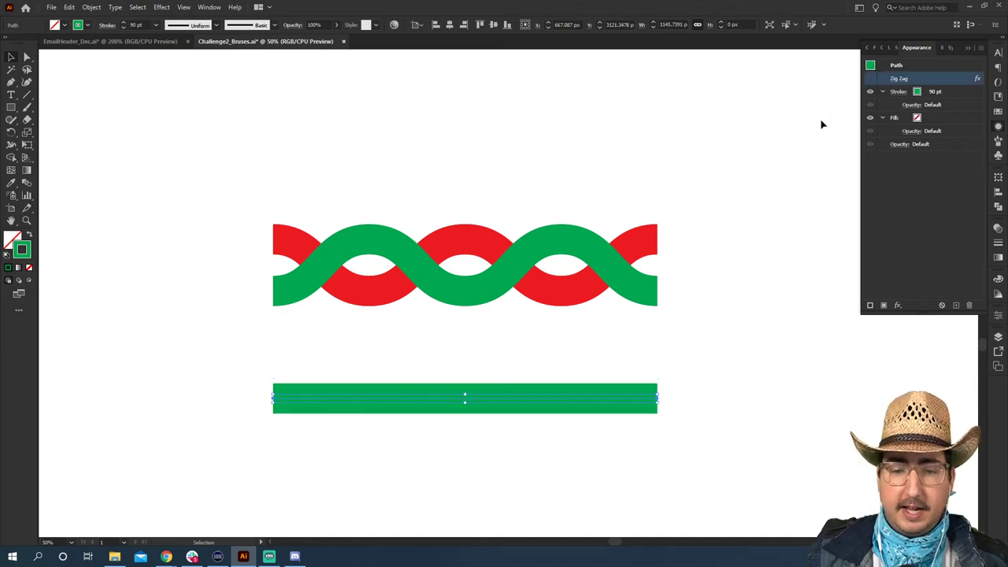
{"action": "left_click", "coordinate": [709, 315]}
{"action": "left_click", "coordinate": [579, 399]}
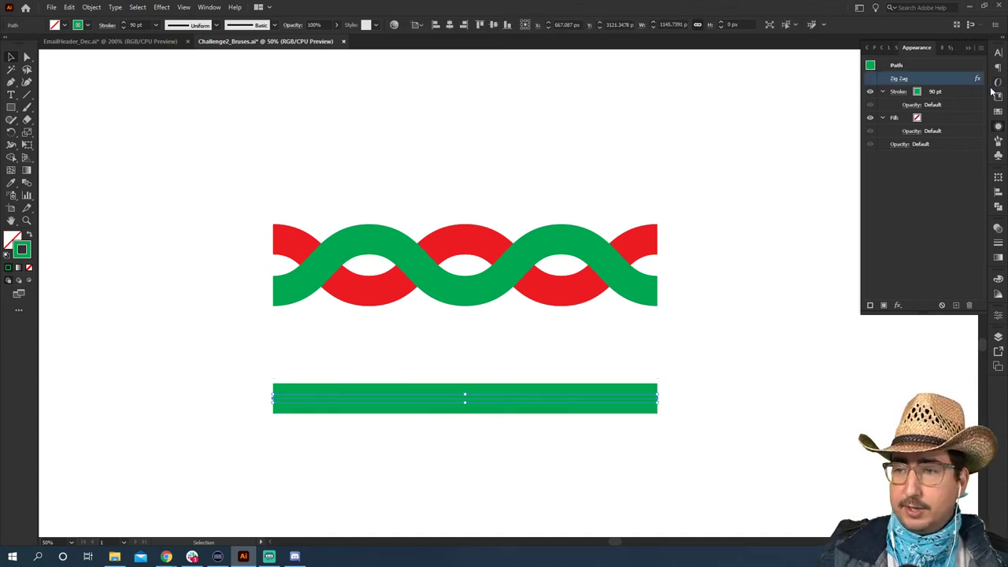
Recolor the straight band's stroke brown and move it over the middle of the two interlaced strands.
{"action": "left_click", "coordinate": [997, 113]}
{"action": "left_click", "coordinate": [927, 95]}
{"action": "left_click", "coordinate": [591, 363]}
{"action": "left_click", "coordinate": [418, 410]}
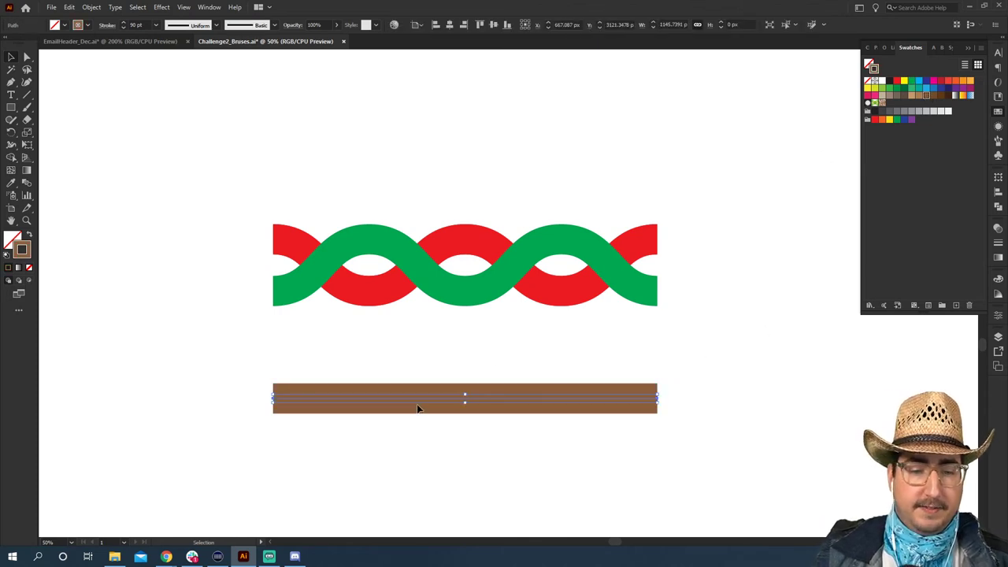
{"action": "left_click_drag", "start_coordinate": [418, 401], "coordinate": [423, 264]}
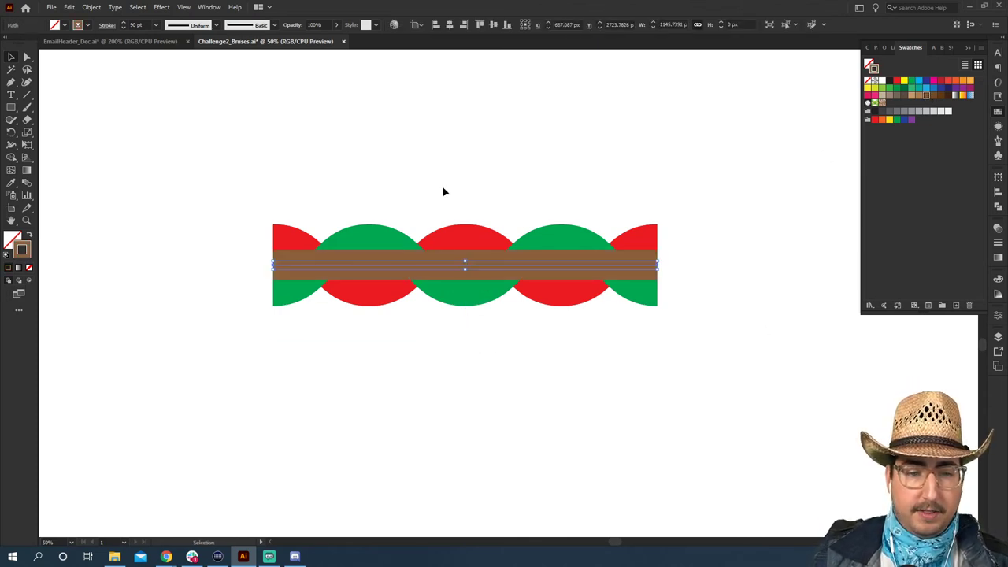
{"action": "left_click", "coordinate": [452, 179]}
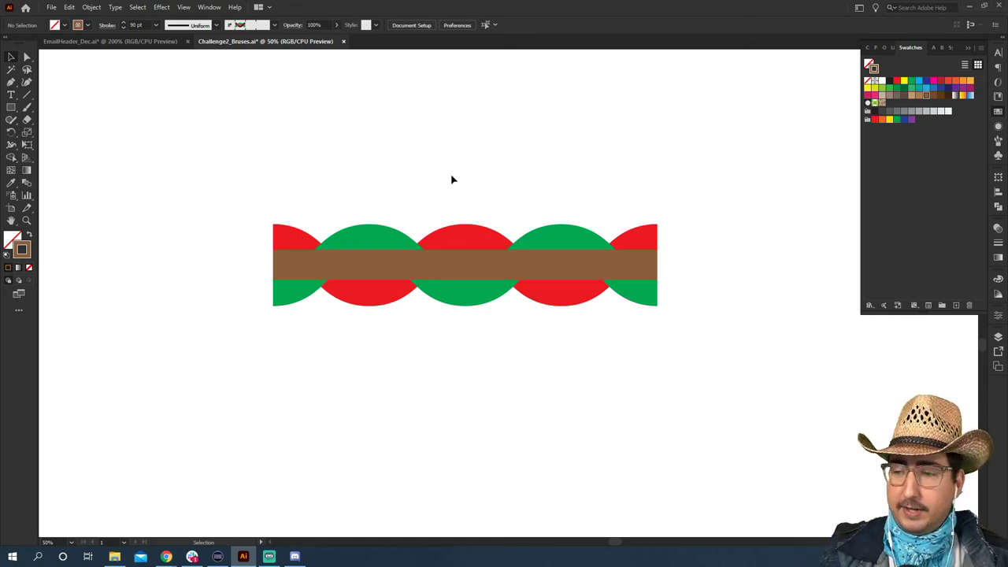
Expand the appearance of all three strands, comparing their paths in outline view before and after.
{"action": "key", "text": "ctrl+y"}
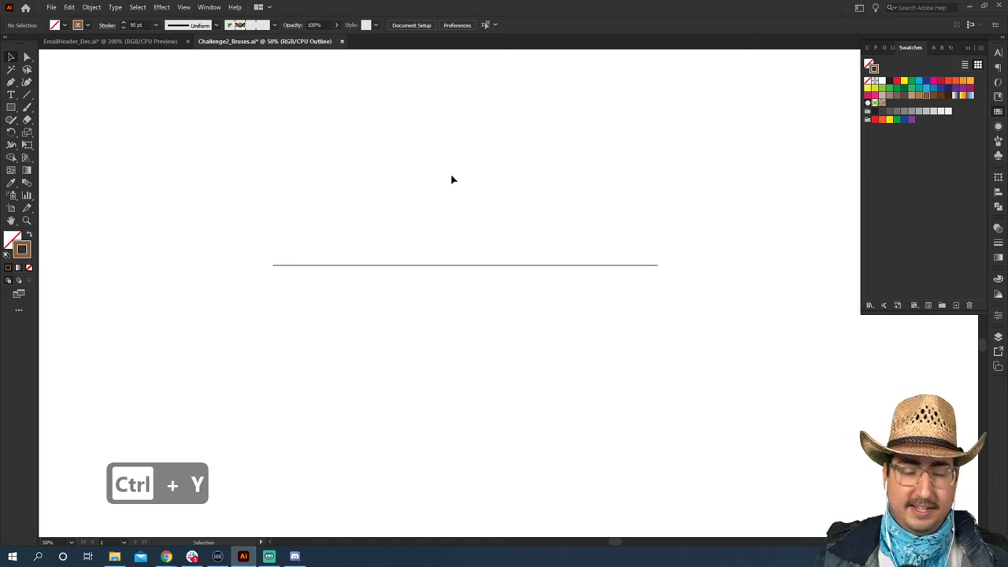
{"action": "key", "text": "ctrl+y"}
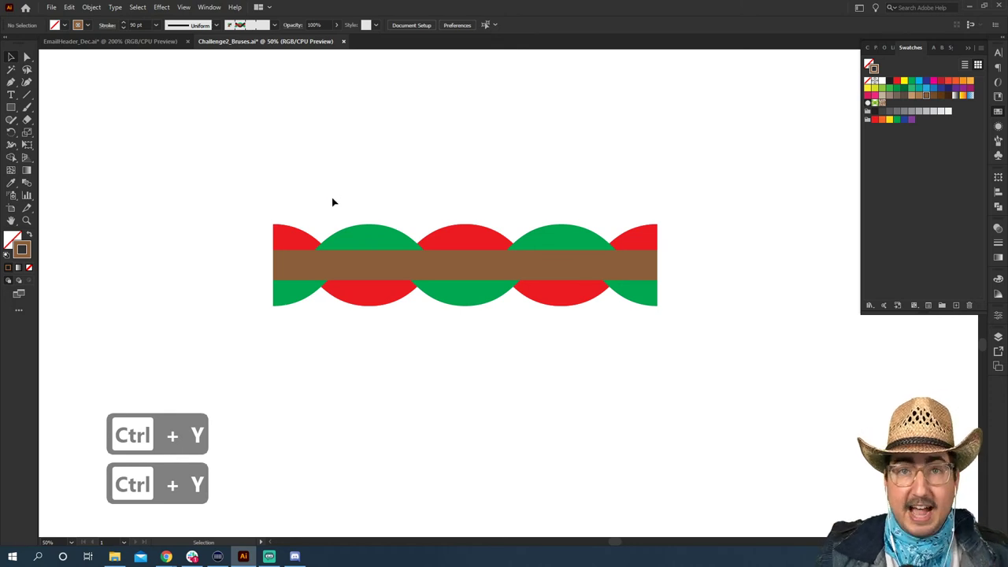
{"action": "mouse_move", "coordinate": [319, 192]}
{"action": "left_mouse_down"}
{"action": "mouse_move", "coordinate": [616, 387]}
{"action": "mouse_move", "coordinate": [674, 382]}
{"action": "left_mouse_up"}
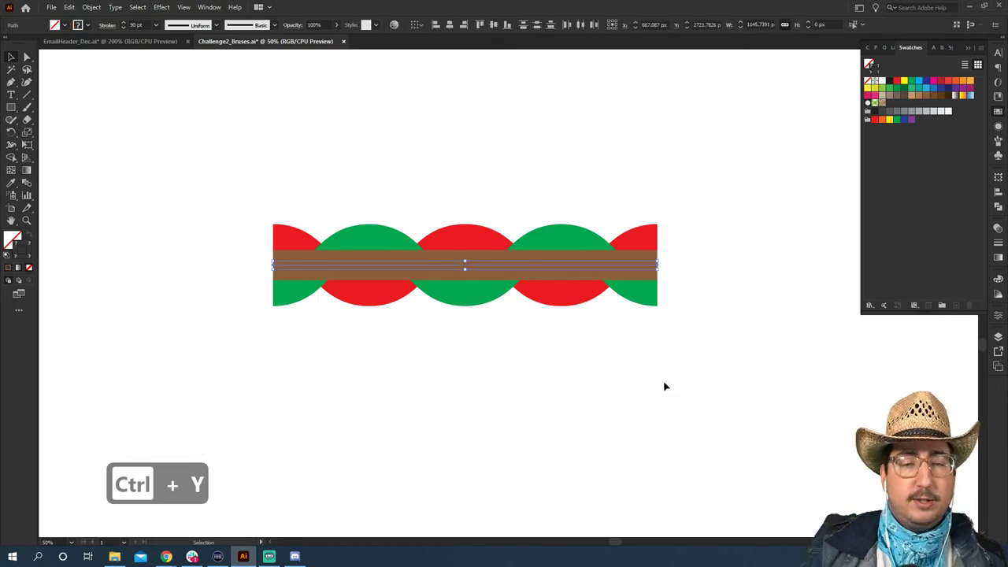
{"action": "left_click", "coordinate": [92, 7]}
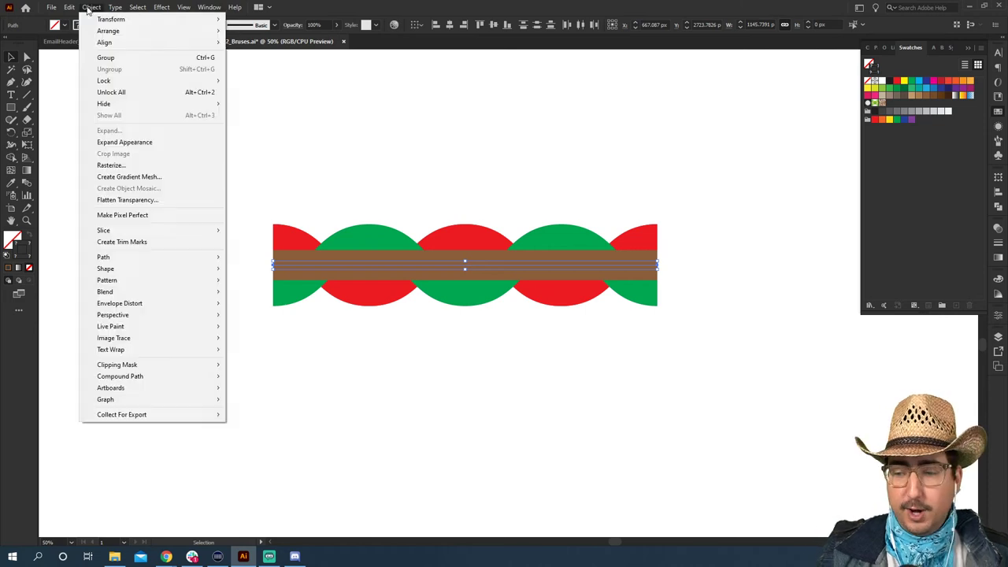
{"action": "left_click", "coordinate": [144, 143]}
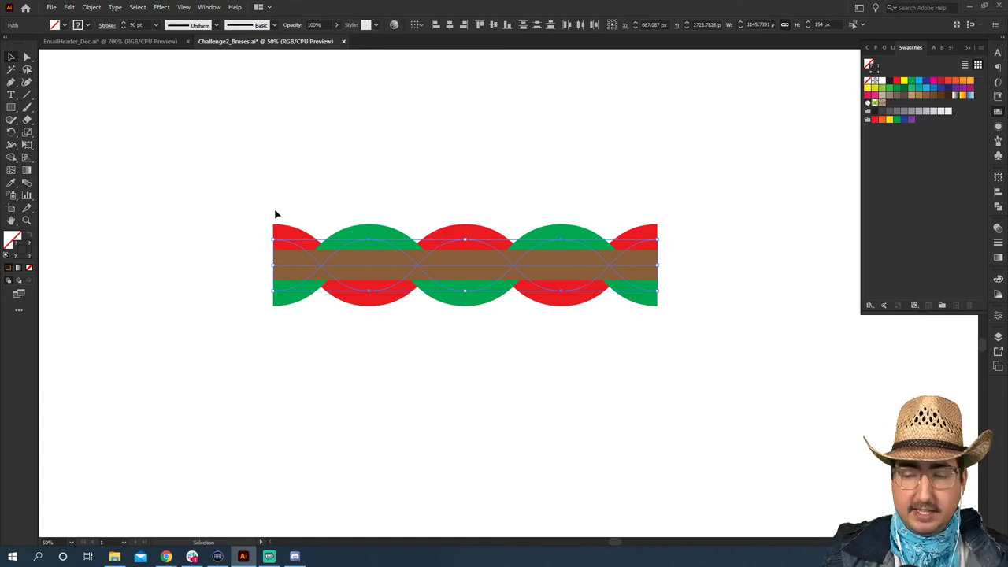
{"action": "key", "text": "ctrl+y"}
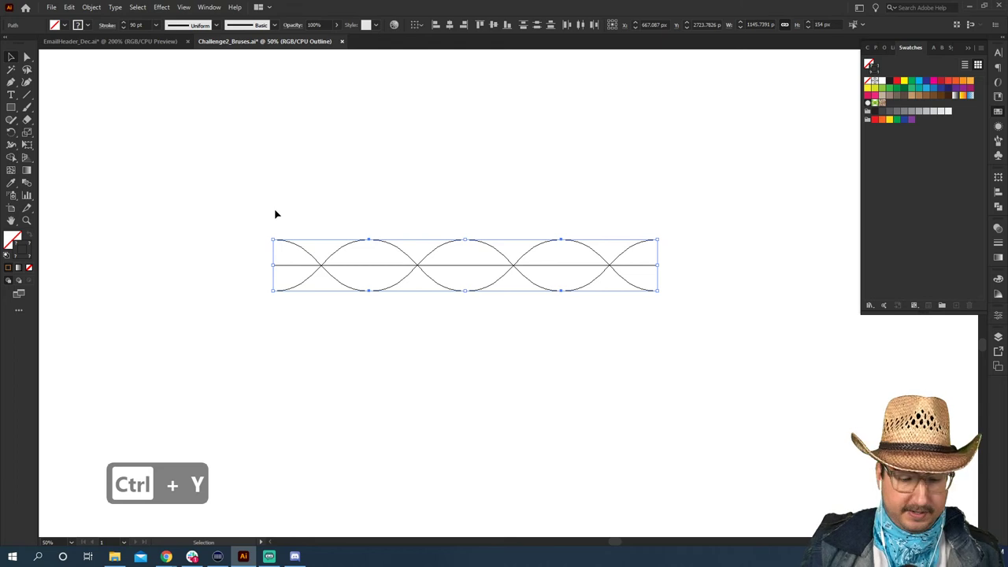
{"action": "key", "text": "ctrl+y"}
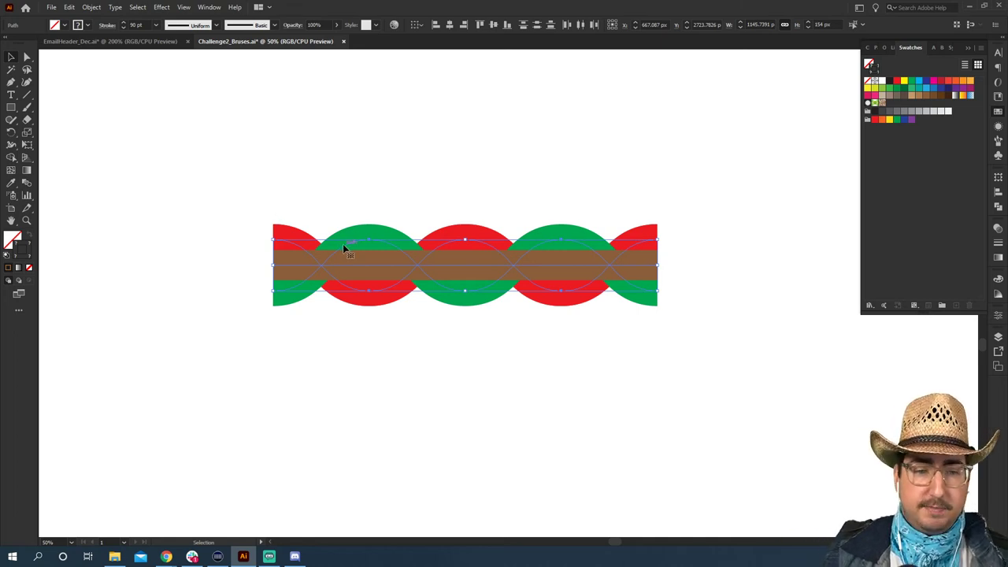
Duplicate the expanded strands below the original and delete the copy's anchor points beyond the first crossing.
{"action": "left_click_drag", "start_coordinate": [342, 244], "coordinate": [315, 387], "text": "alt"}
{"action": "key", "text": "z"}
{"action": "left_click", "coordinate": [414, 373]}
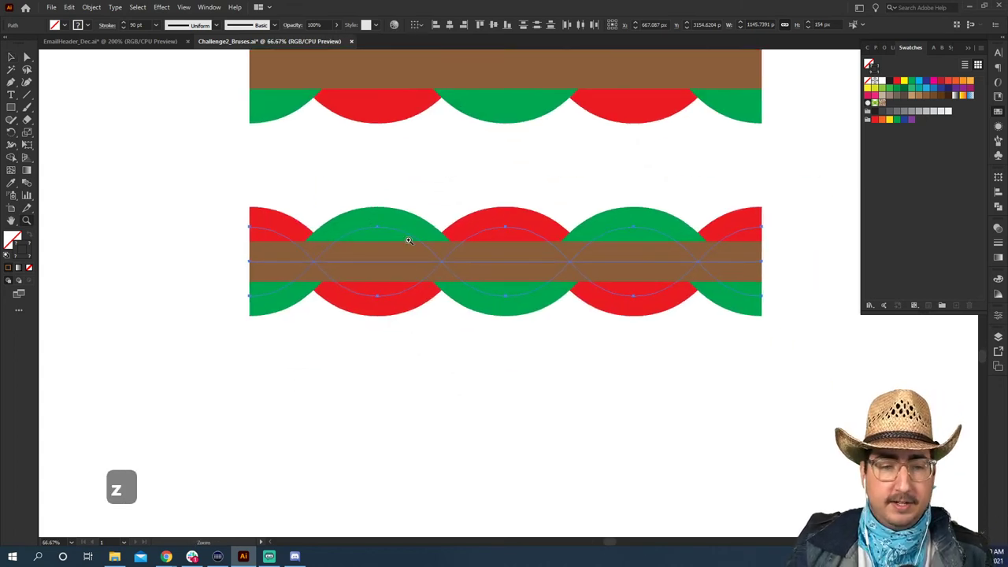
{"action": "key", "text": "a"}
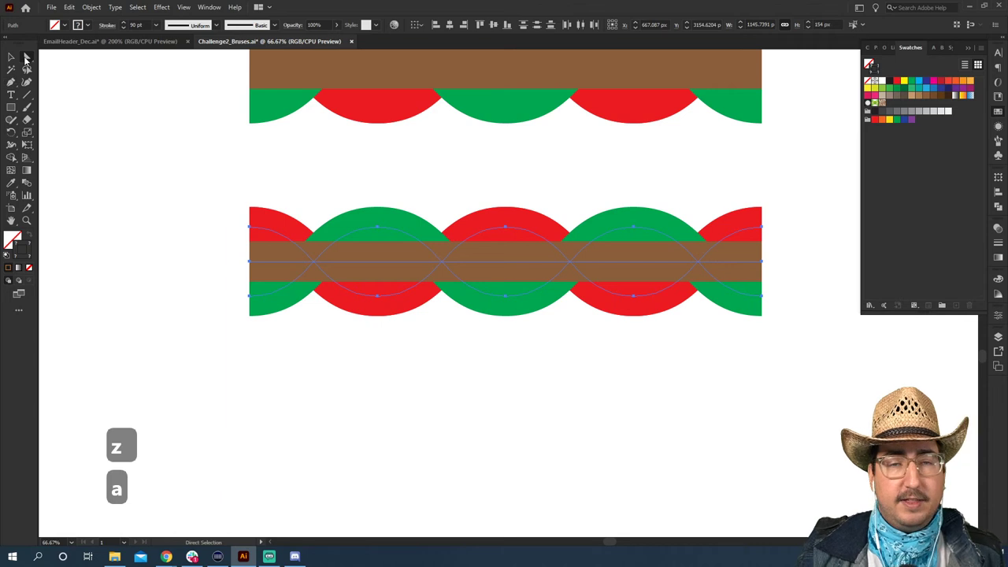
{"action": "left_click_drag", "start_coordinate": [405, 182], "coordinate": [818, 363]}
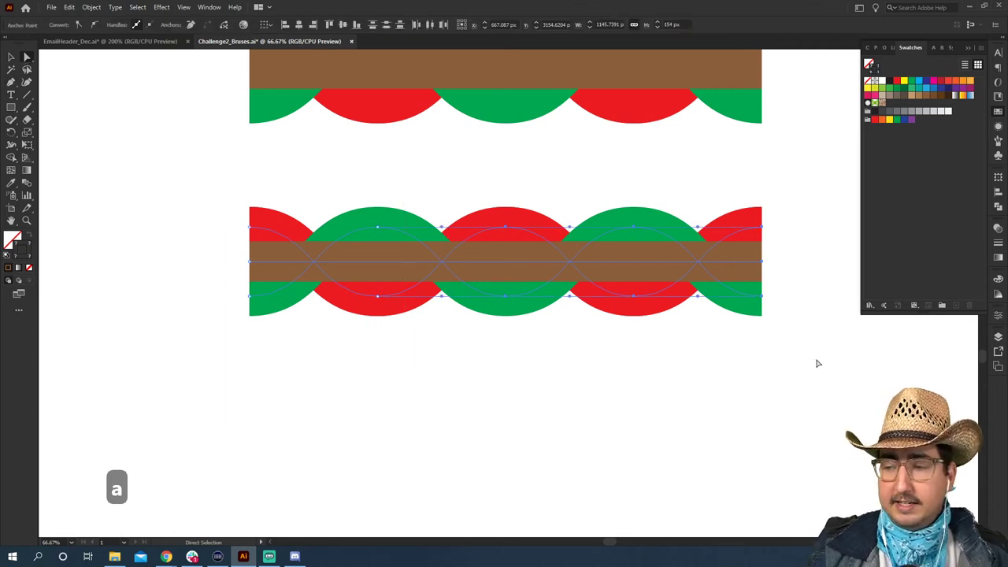
{"action": "key", "text": "BackSpace"}
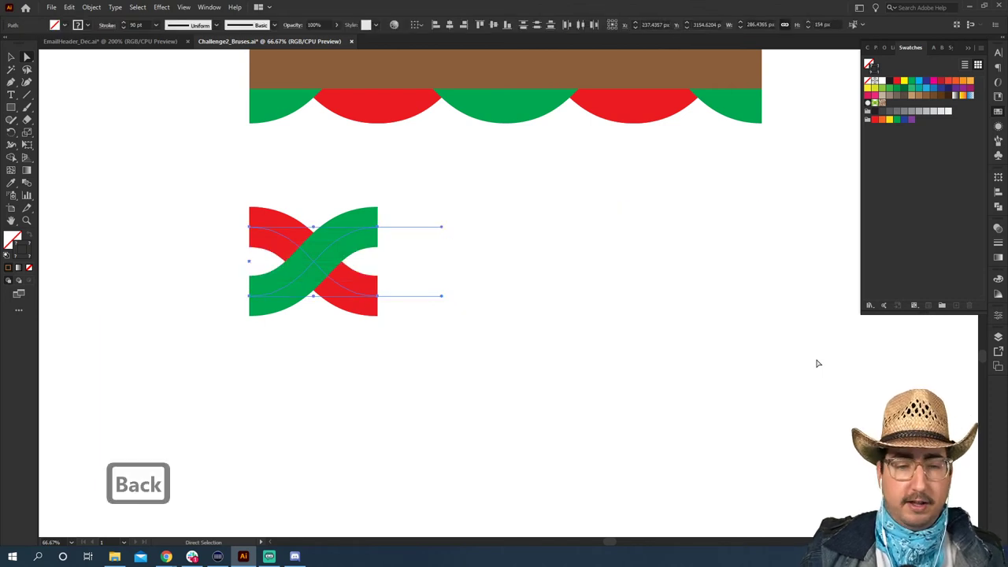
{"action": "left_click", "coordinate": [551, 297]}
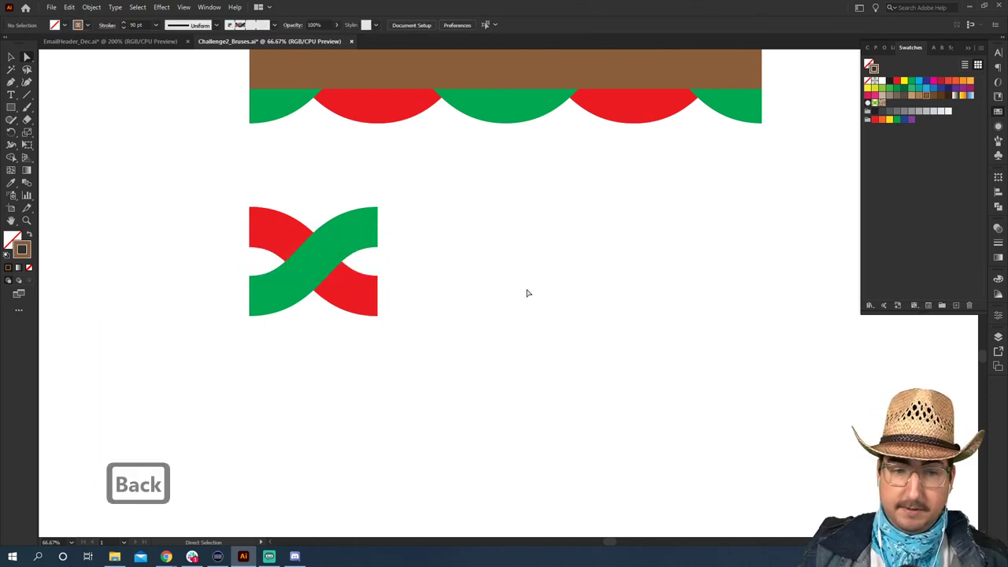
Draw a straight brown line with the Pen tool across the middle of the single crossing segment.
{"action": "key", "text": "p"}
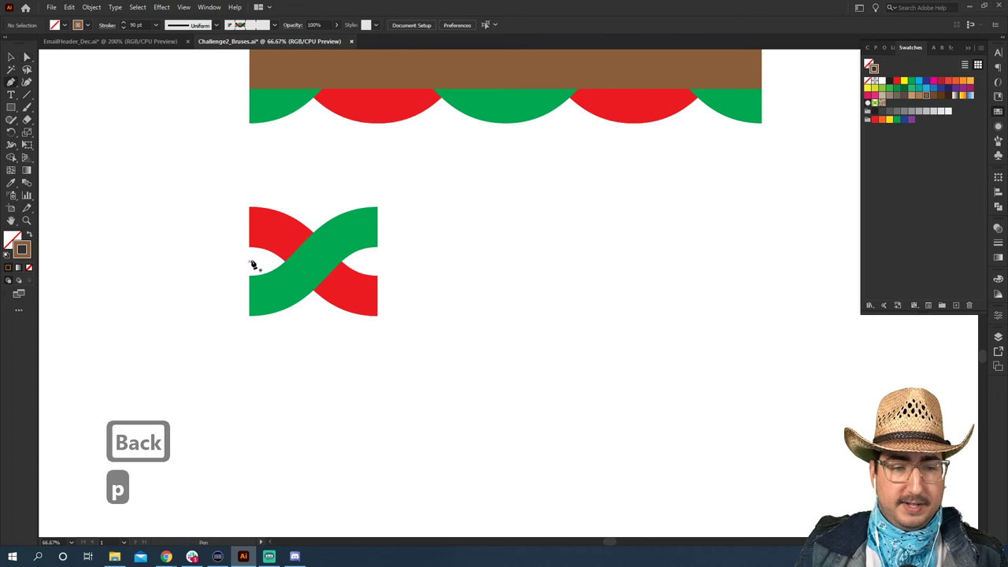
{"action": "left_click", "coordinate": [250, 264]}
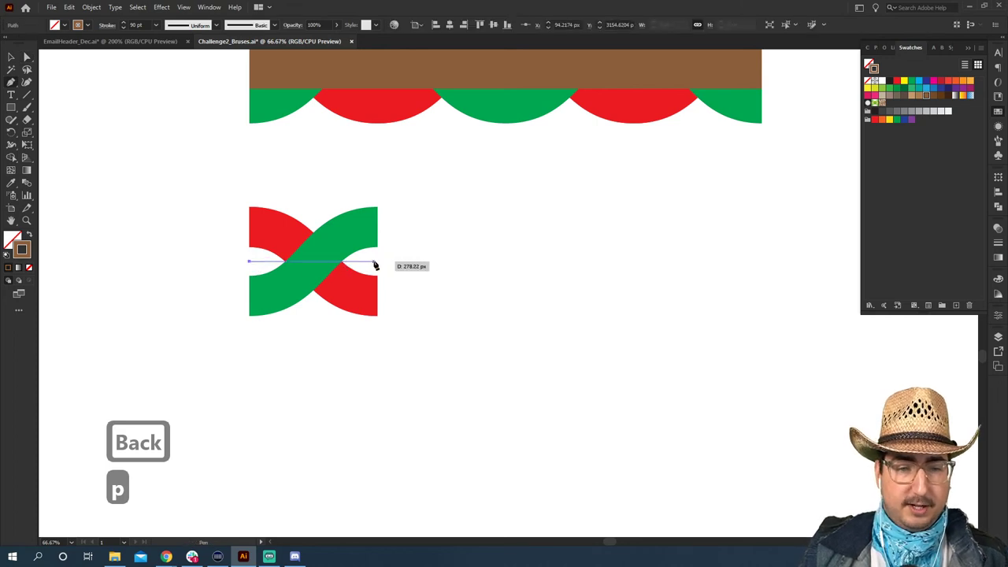
{"action": "left_click", "coordinate": [378, 262]}
{"action": "key", "text": "i"}
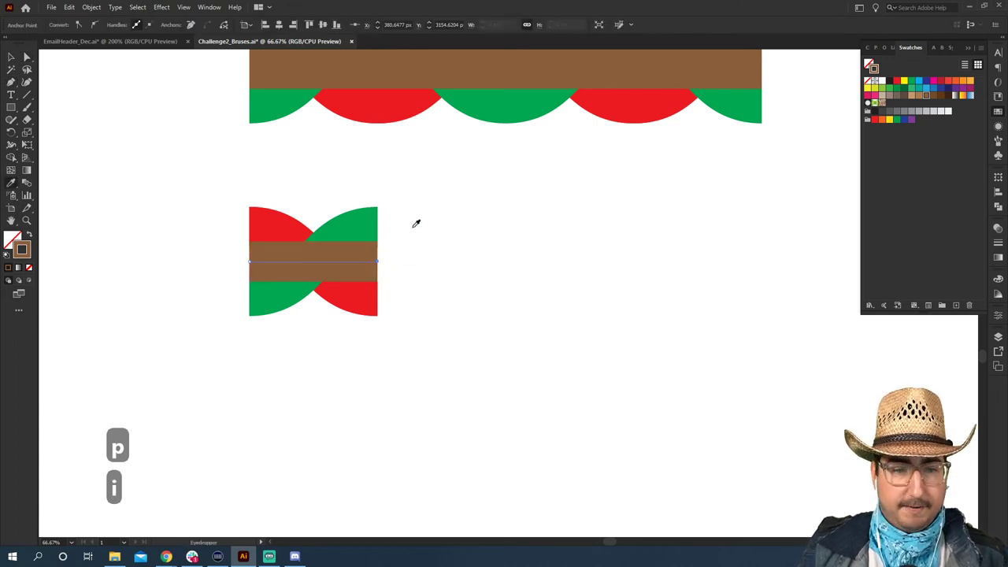
{"action": "key", "text": "v"}
{"action": "left_click", "coordinate": [454, 234]}
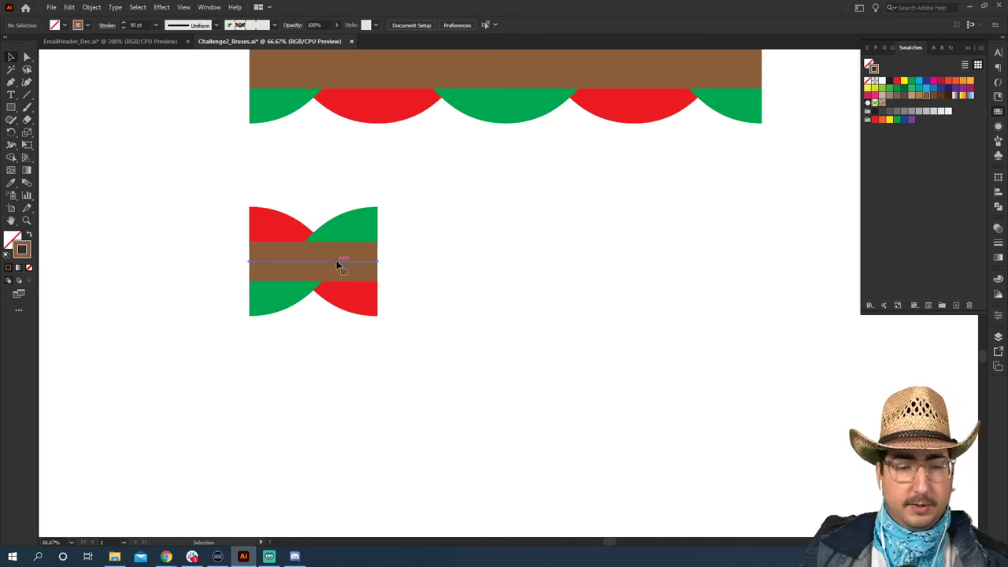
Send the segment's brown line behind the red and green strands.
{"action": "left_click", "coordinate": [338, 263]}
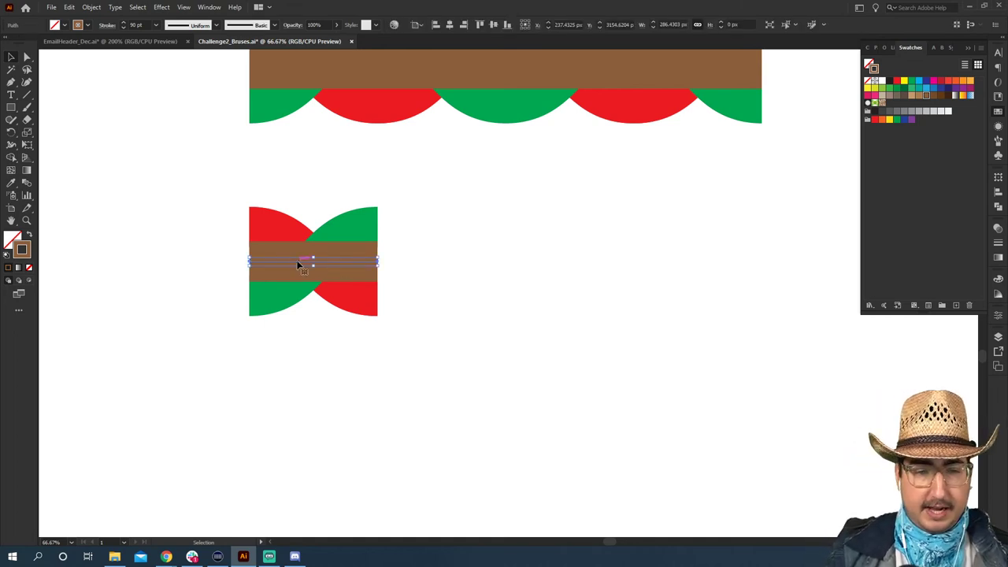
{"action": "key", "text": "ctrl+shift+bracketleft"}
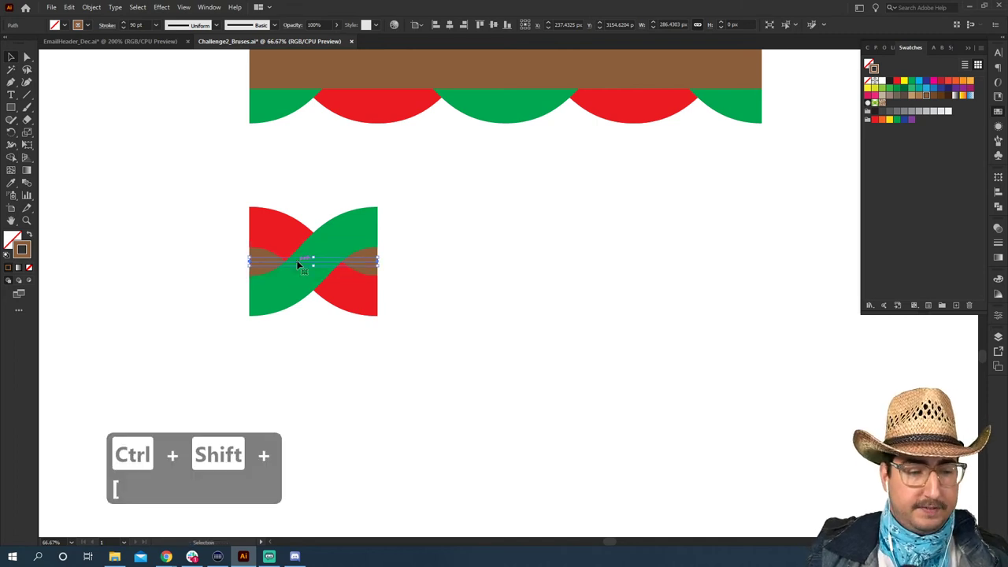
{"action": "left_click", "coordinate": [428, 258]}
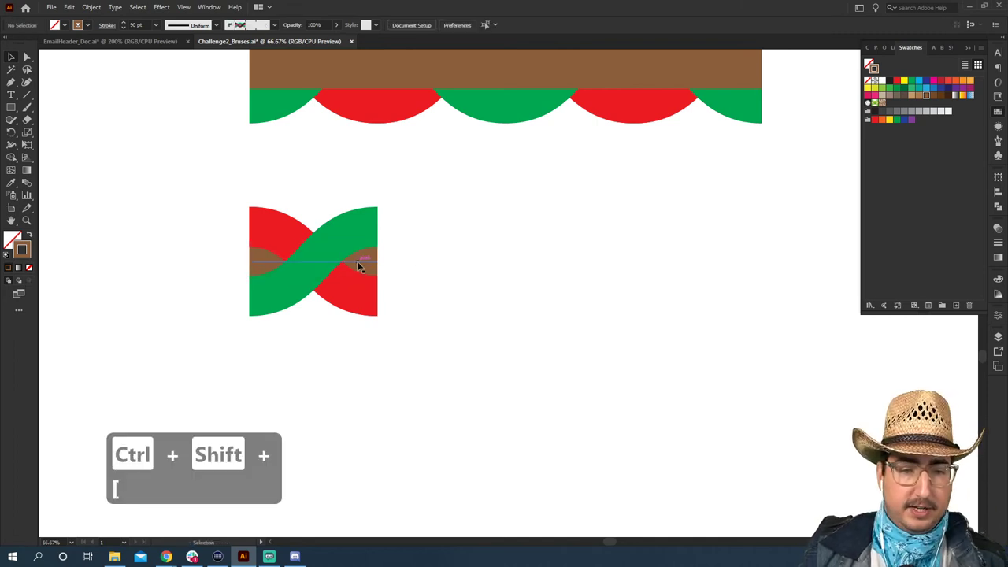
Raise the upper end anchors of the red and green strands by about 30 px.
{"action": "key", "text": "a"}
{"action": "left_click", "coordinate": [377, 227]}
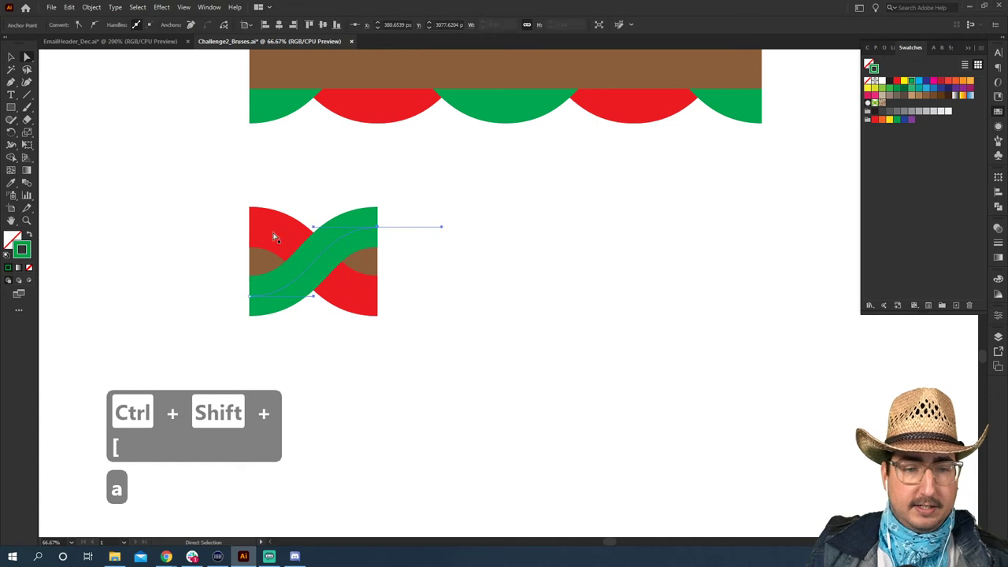
{"action": "left_click", "coordinate": [250, 227]}
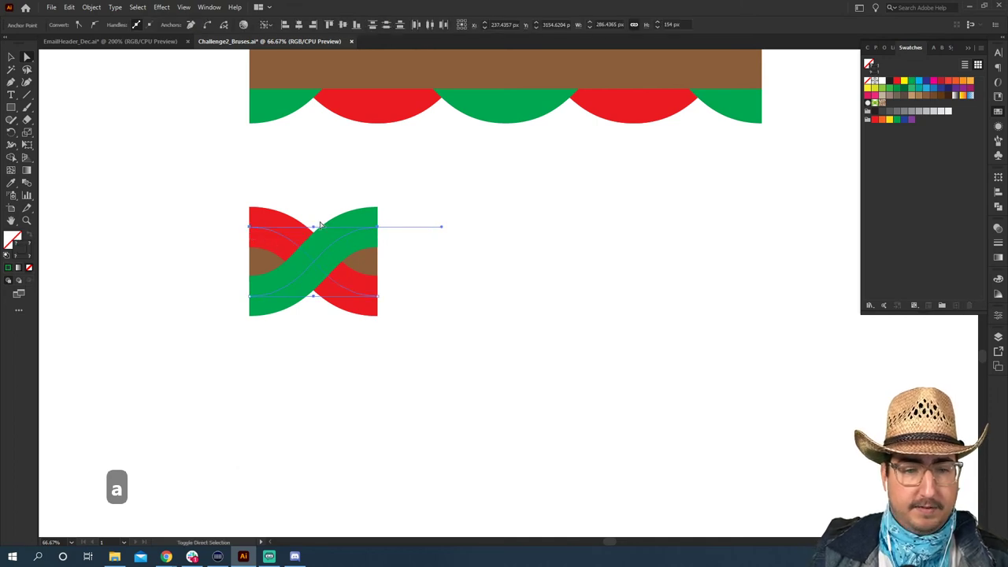
{"action": "key", "text": "shift+Up"}
{"action": "key", "text": "shift+Up"}
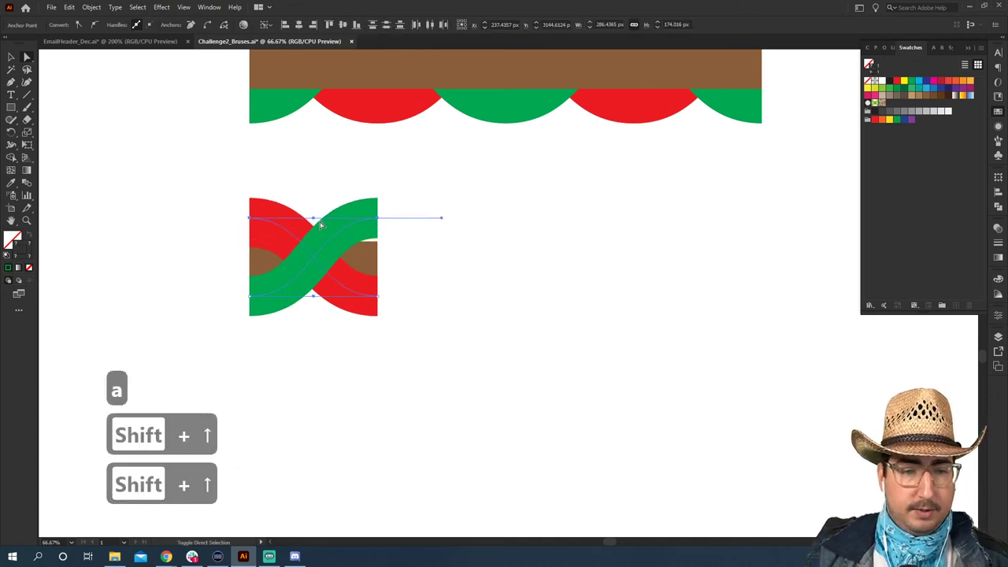
{"action": "key", "text": "shift+Up"}
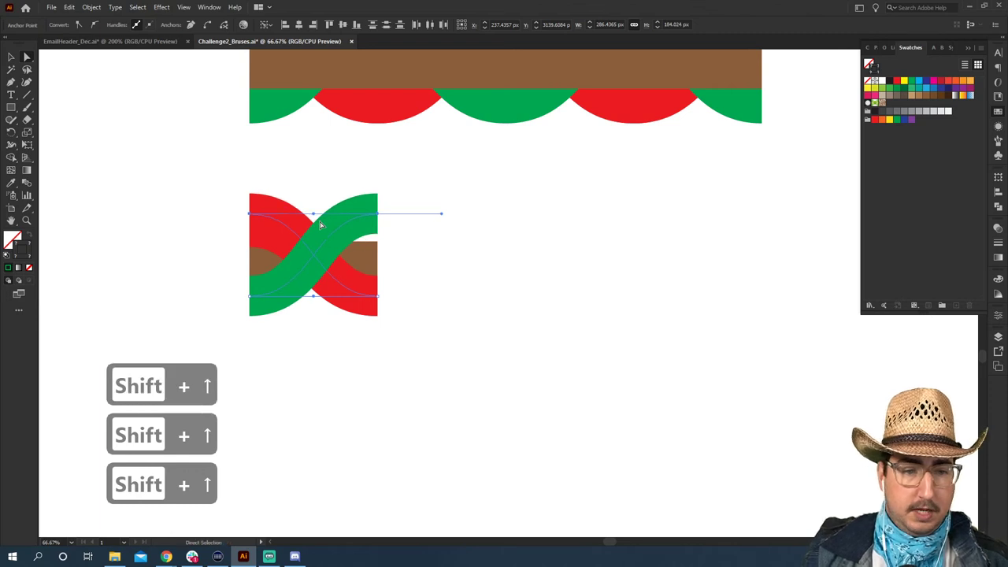
Delete the leftover duplicate red strand in the crossing segment.
{"action": "key", "text": "v"}
{"action": "left_click", "coordinate": [272, 232]}
{"action": "key", "text": "BackSpace"}
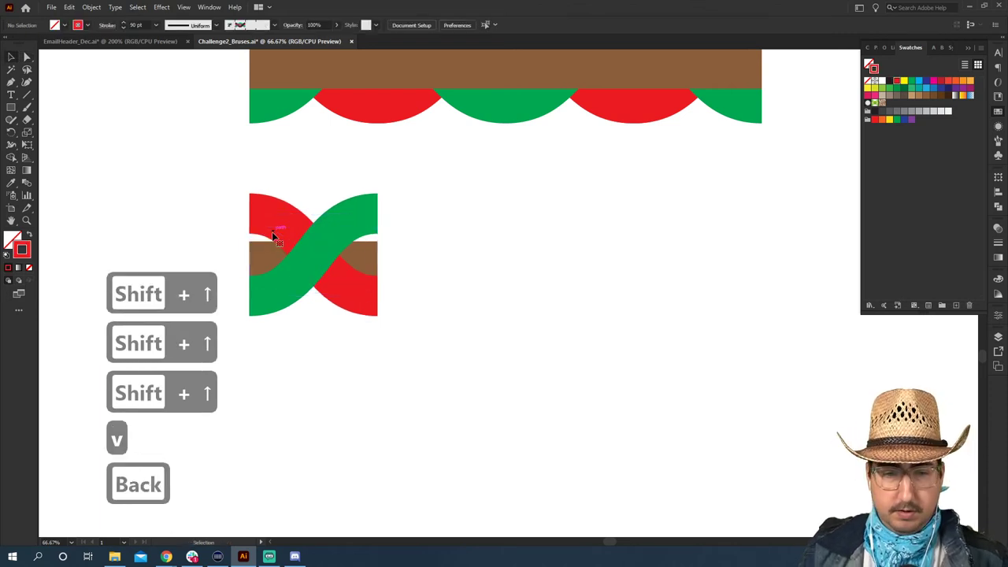
Lower the bottom end anchors of the red and green strands in the crossing segment by about 30 px.
{"action": "key", "text": "a"}
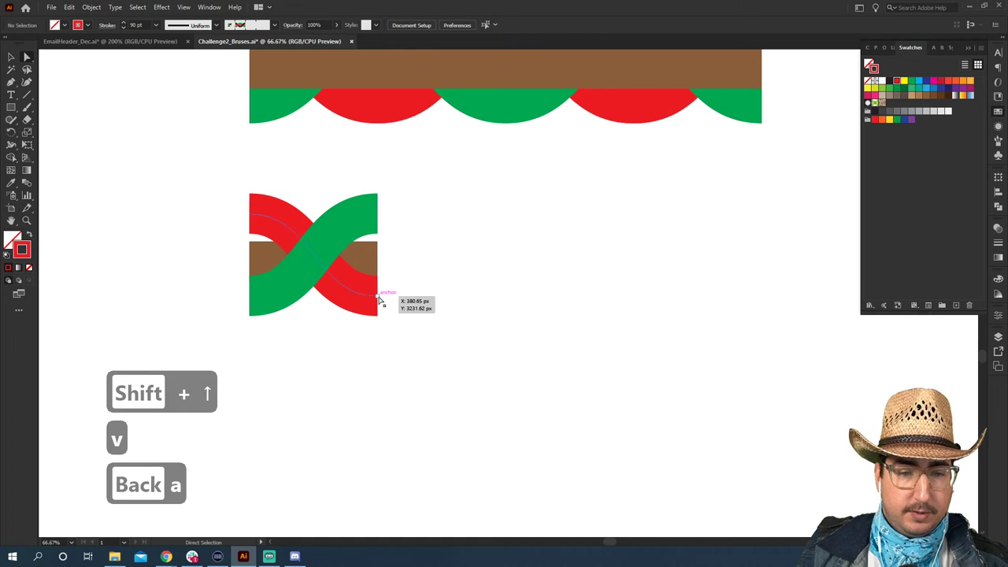
{"action": "left_click", "coordinate": [383, 299]}
{"action": "left_click", "coordinate": [251, 295]}
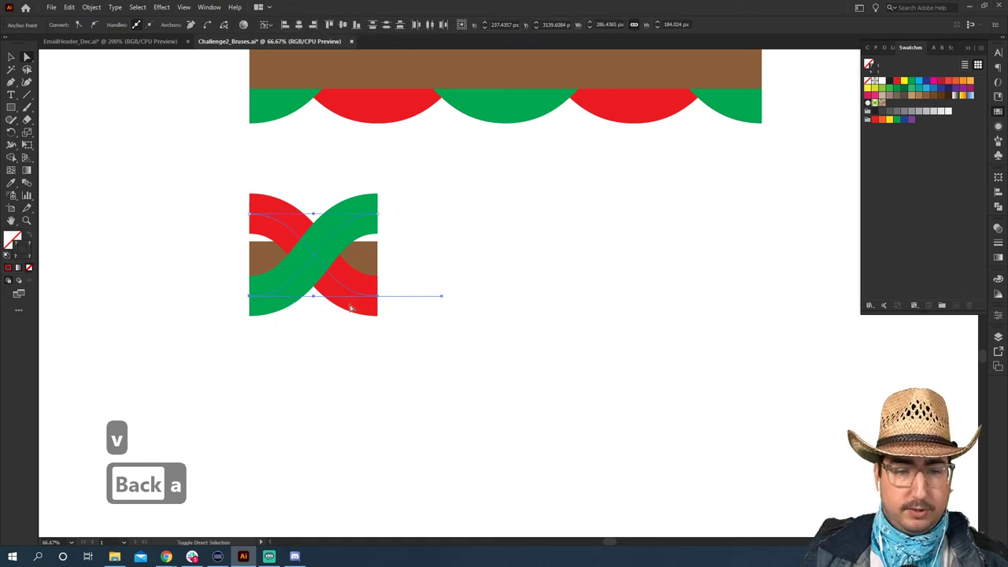
{"action": "key", "text": "shift+Down"}
{"action": "key", "text": "shift+Down"}
{"action": "key", "text": "shift+Down"}
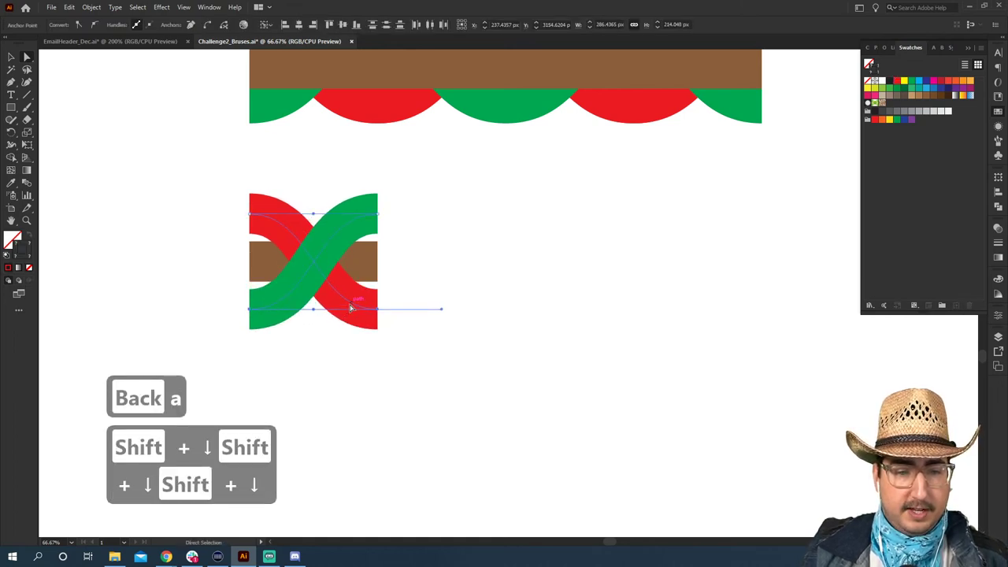
Move the segment's upper end anchors down and its lower end anchors up by about 10 px each.
{"action": "left_click", "coordinate": [396, 266]}
{"action": "left_click_drag", "start_coordinate": [237, 198], "coordinate": [467, 230]}
{"action": "key", "text": "shift+Down"}
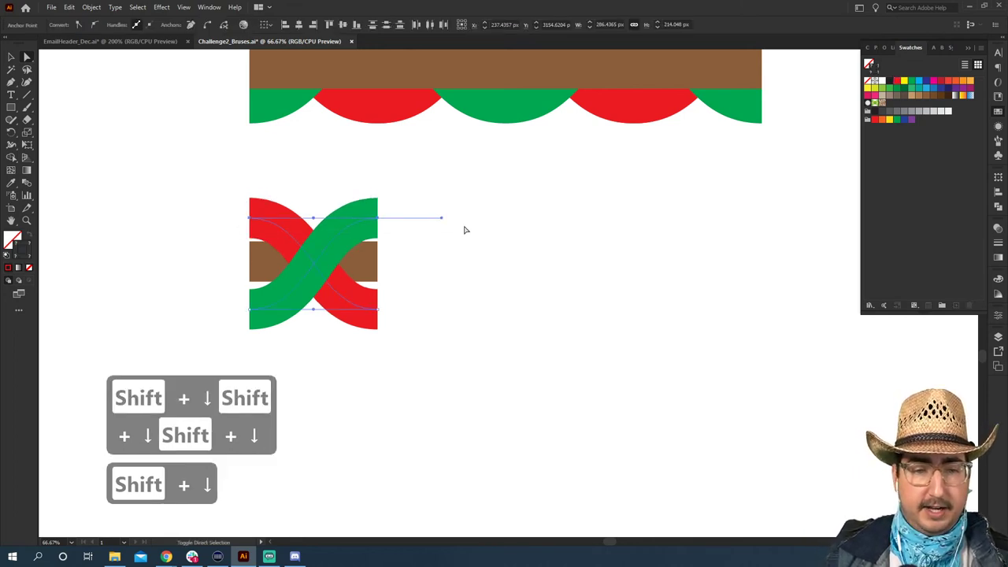
{"action": "left_click", "coordinate": [377, 308]}
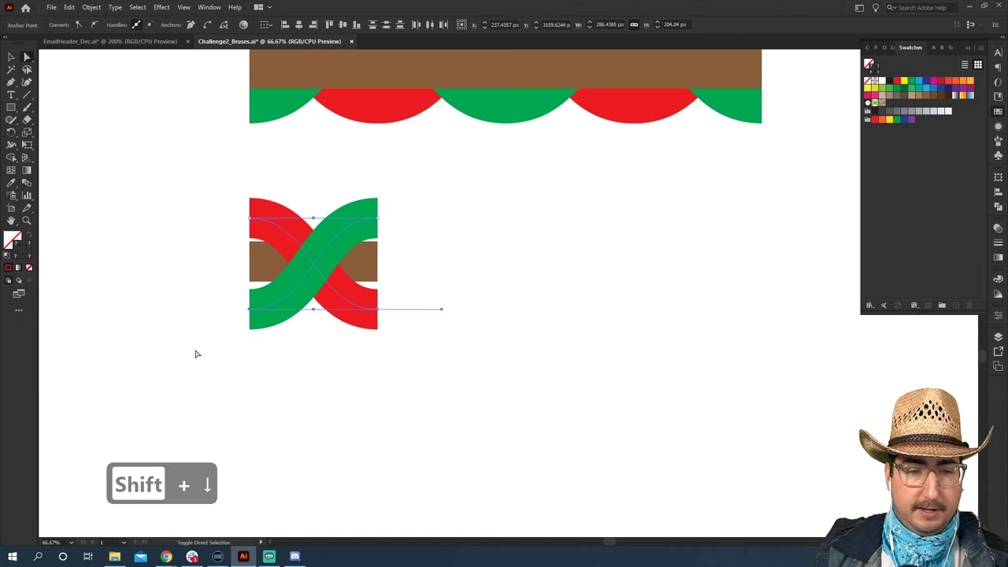
{"action": "key", "text": "shift+Up"}
{"action": "key", "text": "v"}
{"action": "left_click", "coordinate": [454, 296]}
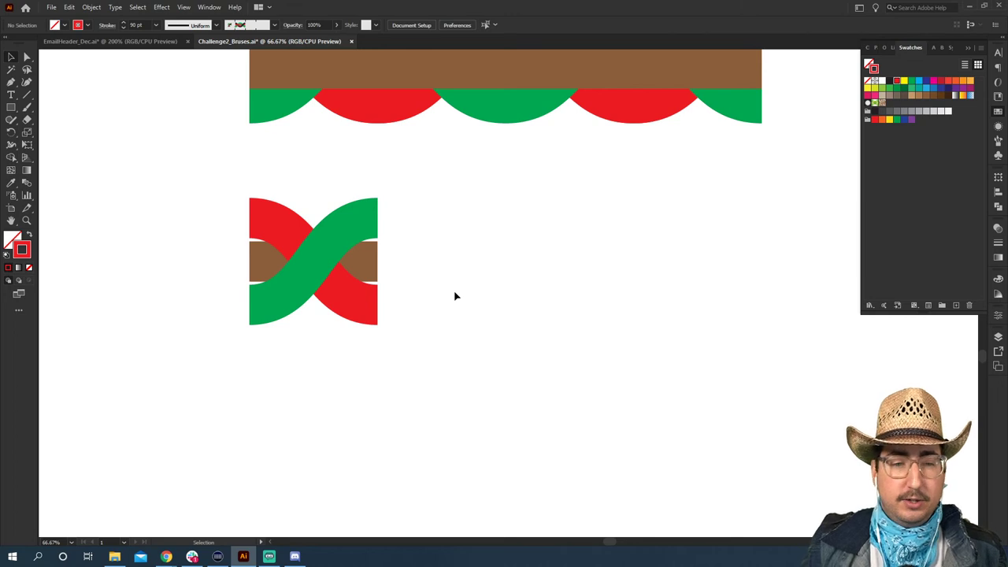
Duplicate the whole crossing segment end to end on its right side and nudge the copy slightly left to close the seam.
{"action": "left_click_drag", "start_coordinate": [419, 188], "coordinate": [220, 355]}
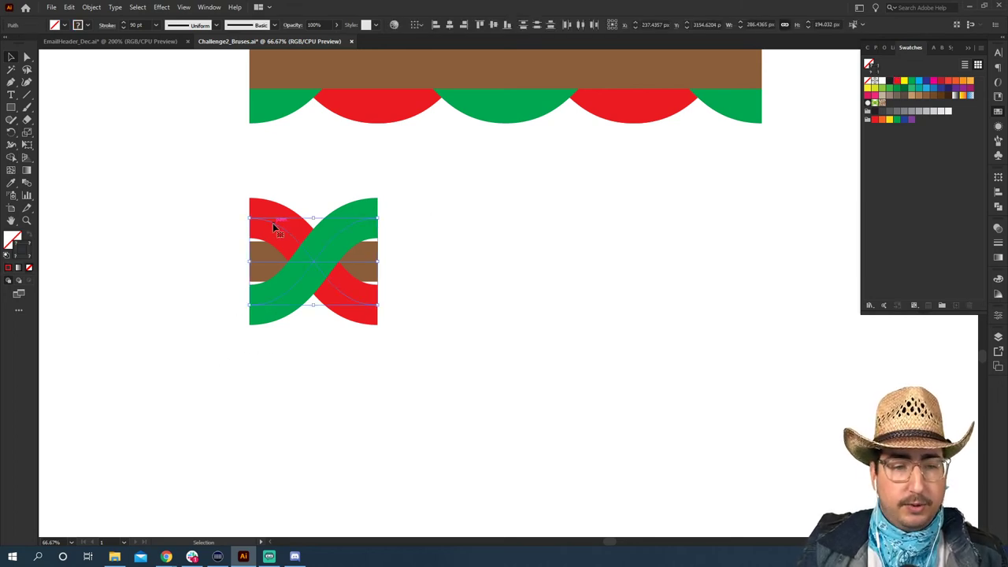
{"action": "left_click_drag", "start_coordinate": [275, 222], "coordinate": [400, 227]}
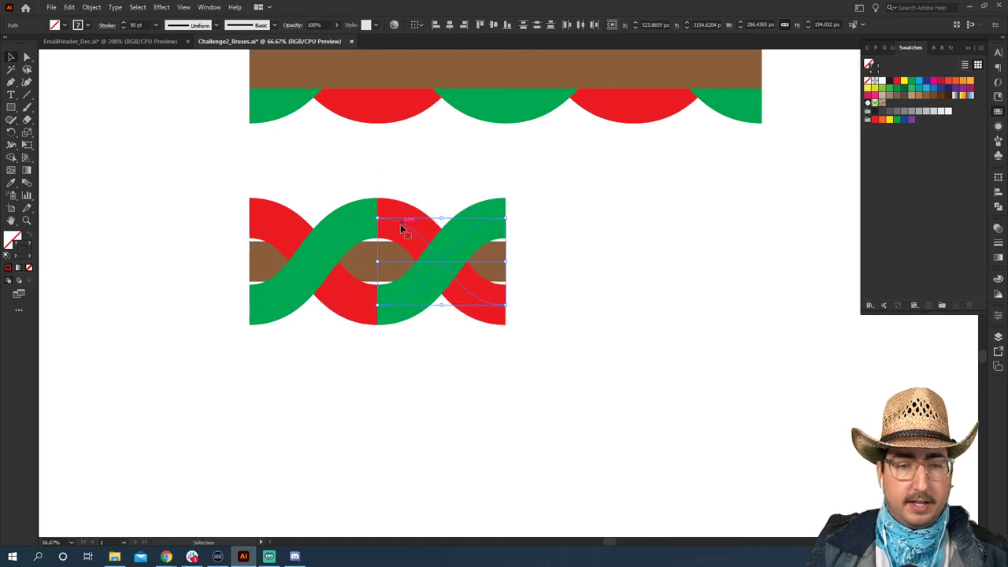
{"action": "key", "text": "Left"}
{"action": "left_click", "coordinate": [430, 190]}
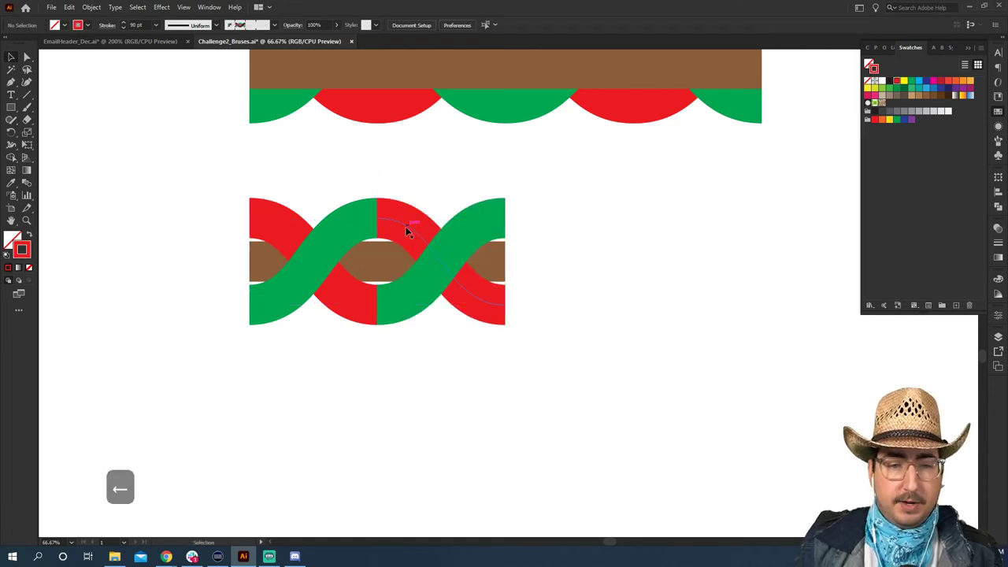
Recolour the duplicate segment's red strand by sampling the green of the first segment's strand.
{"action": "left_click", "coordinate": [407, 231]}
{"action": "key", "text": "i"}
{"action": "left_click", "coordinate": [349, 223]}
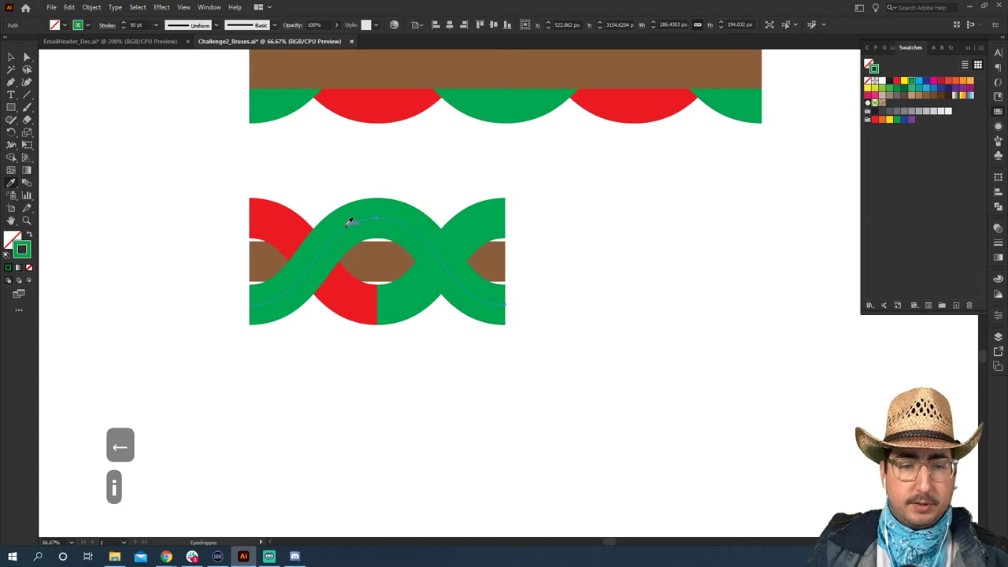
{"action": "key", "text": "v"}
Recolour the duplicate segment's original green strand by sampling the red of the first segment's strand.
{"action": "left_click", "coordinate": [484, 223]}
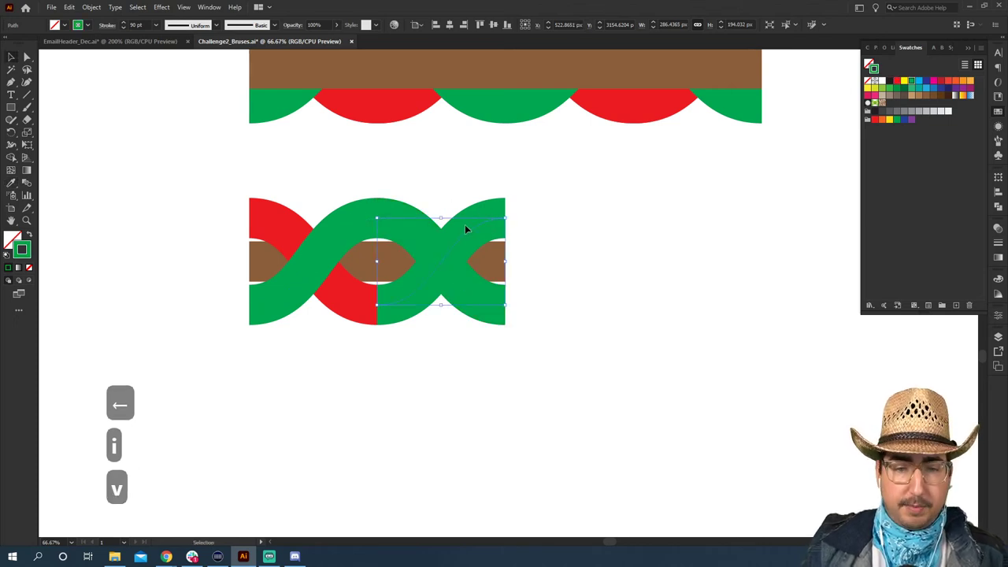
{"action": "left_click", "coordinate": [350, 289], "text": "shift"}
{"action": "key", "text": "i"}
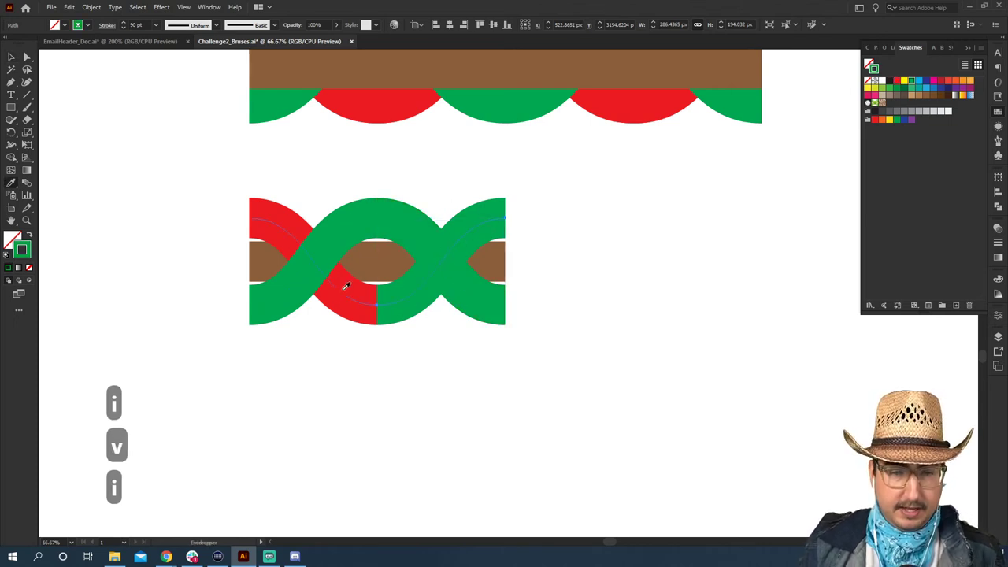
{"action": "left_click", "coordinate": [346, 286]}
{"action": "key", "text": "v"}
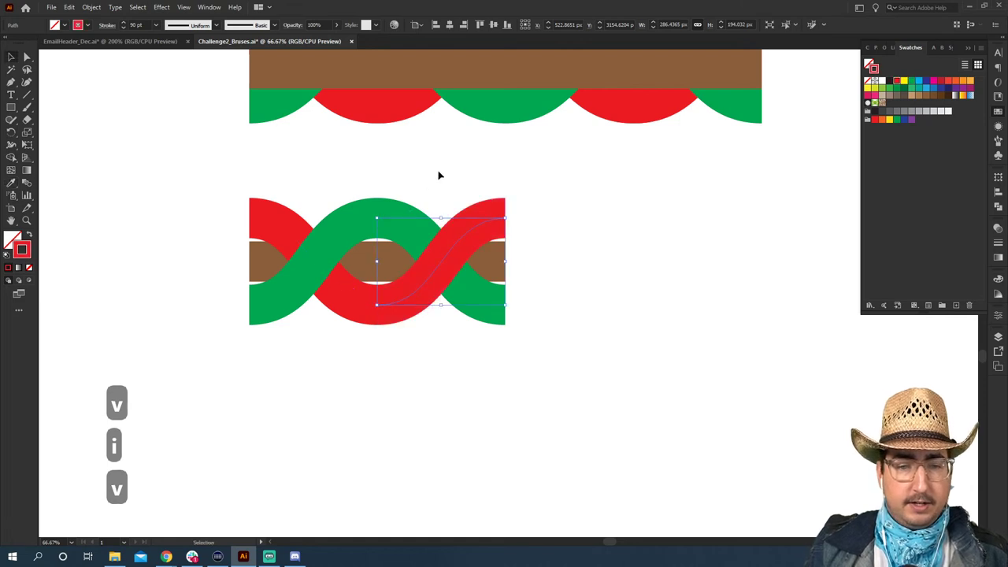
{"action": "left_click", "coordinate": [439, 175]}
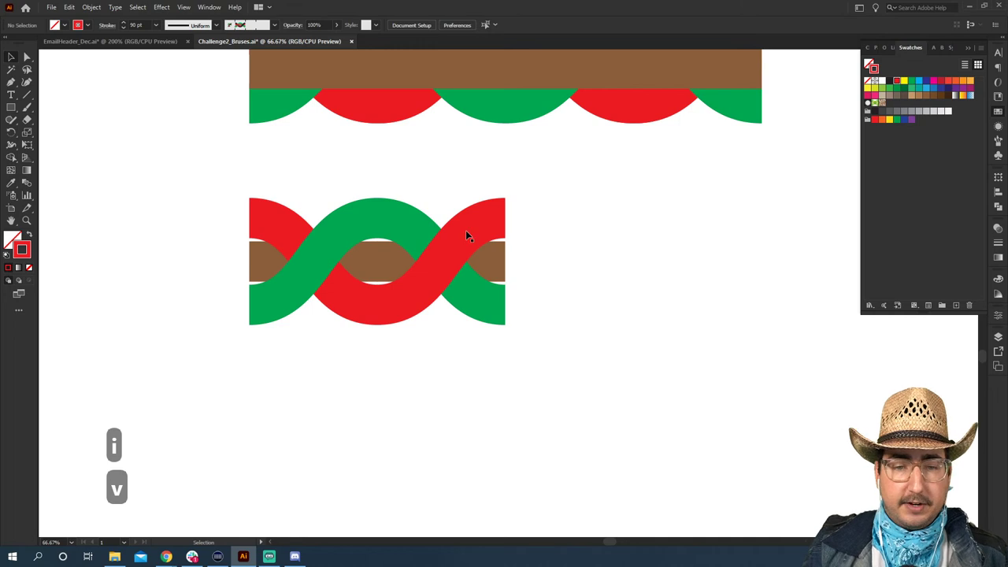
Bring the second segment's brown core line to the front of the red and green strands.
{"action": "left_click", "coordinate": [500, 264]}
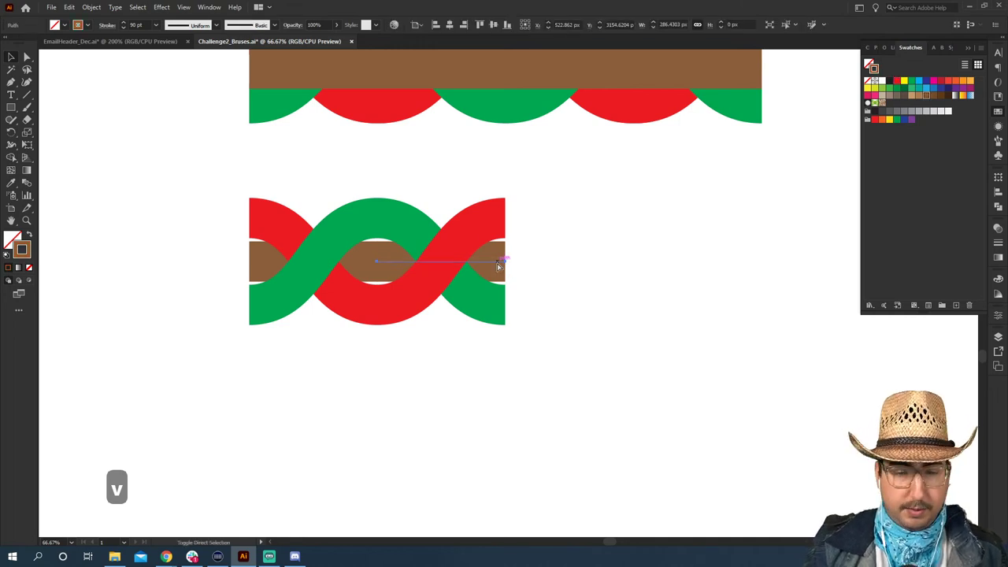
{"action": "key", "text": "ctrl+shift+bracketright"}
{"action": "right_click", "coordinate": [498, 266]}
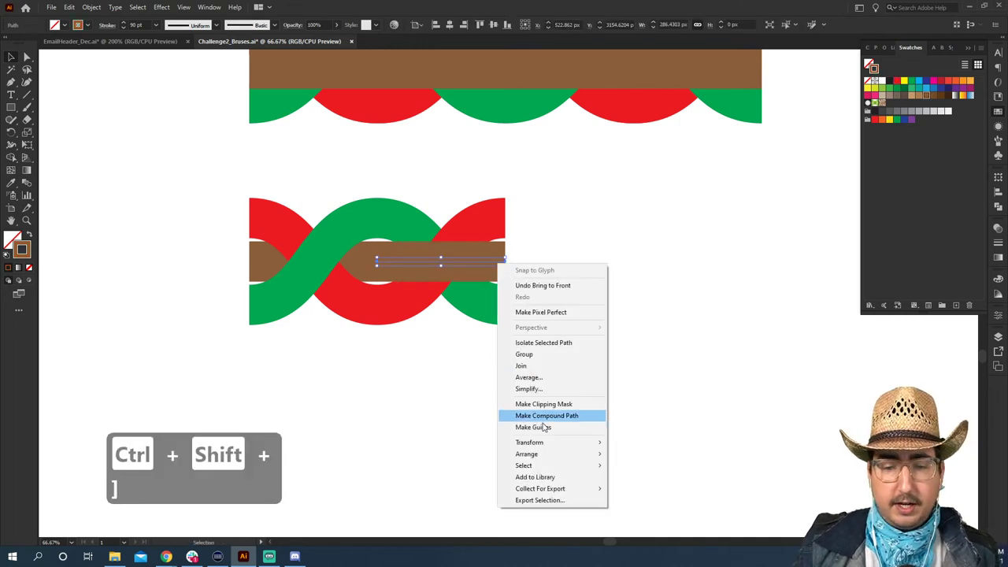
{"action": "left_click", "coordinate": [727, 303]}
{"action": "left_click", "coordinate": [727, 302]}
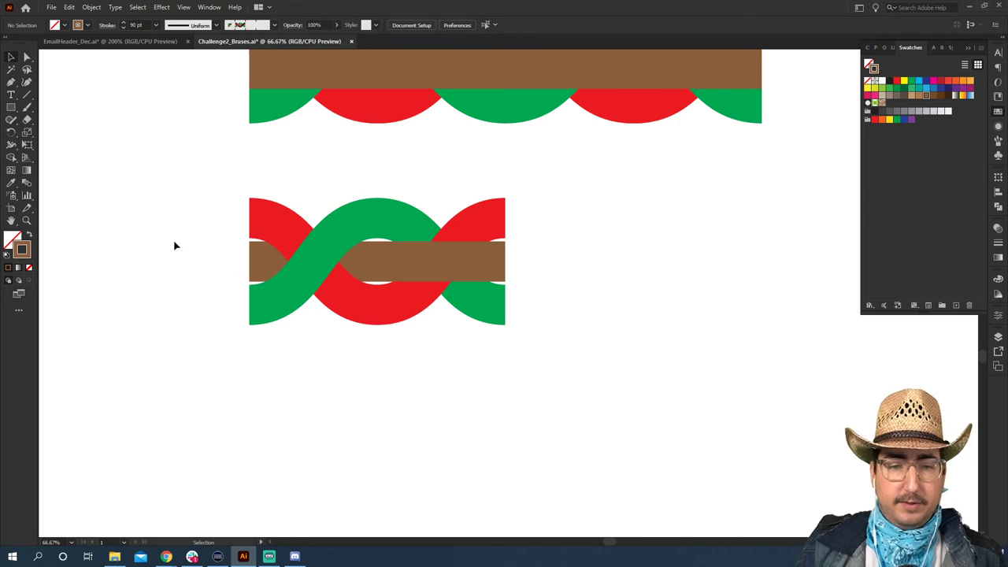
Recolour the green strands with a dark brown stroke swatch and the red strands with a medium brown one.
{"action": "left_click", "coordinate": [373, 215]}
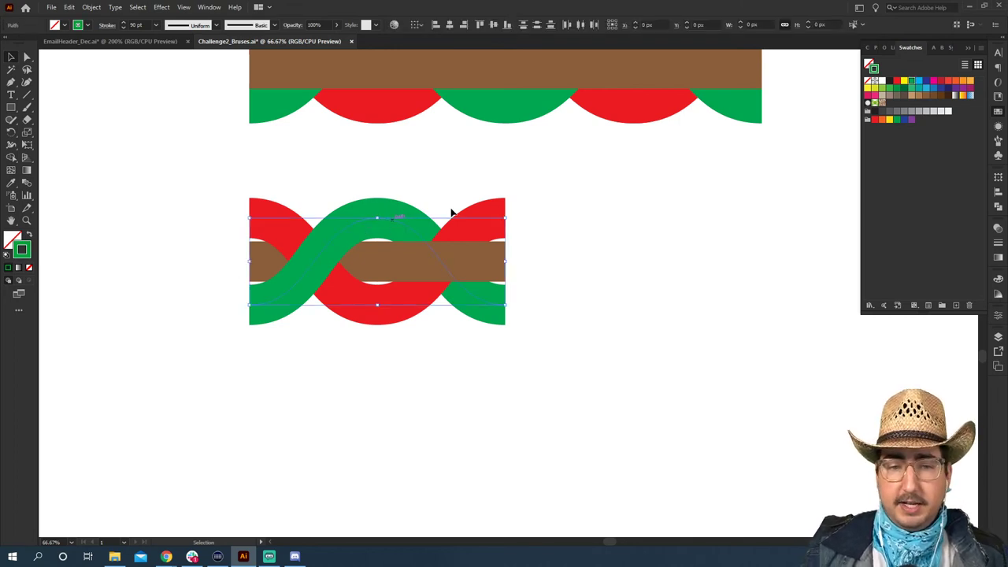
{"action": "left_click", "coordinate": [941, 96]}
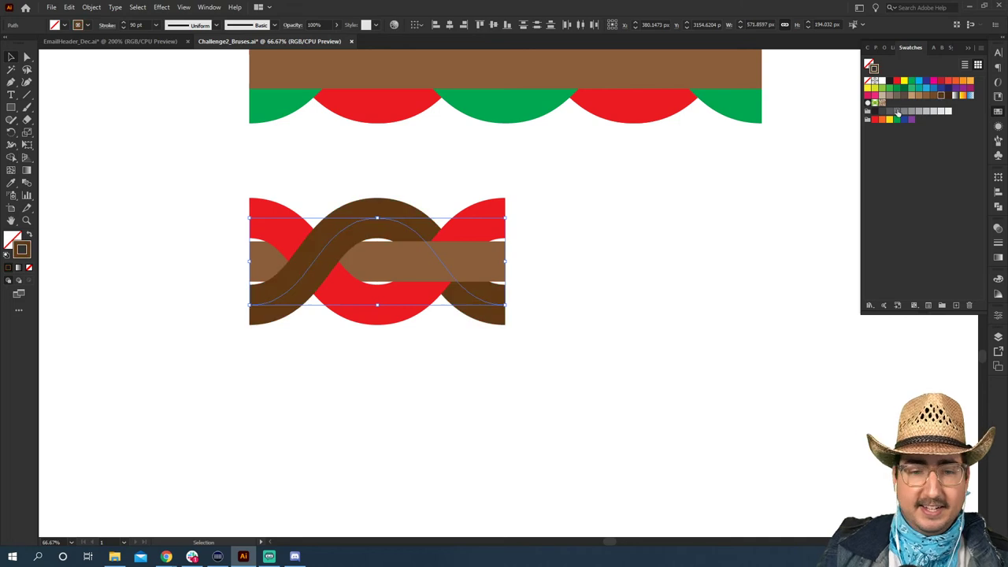
{"action": "left_click", "coordinate": [477, 229]}
{"action": "left_click", "coordinate": [268, 230], "text": "shift"}
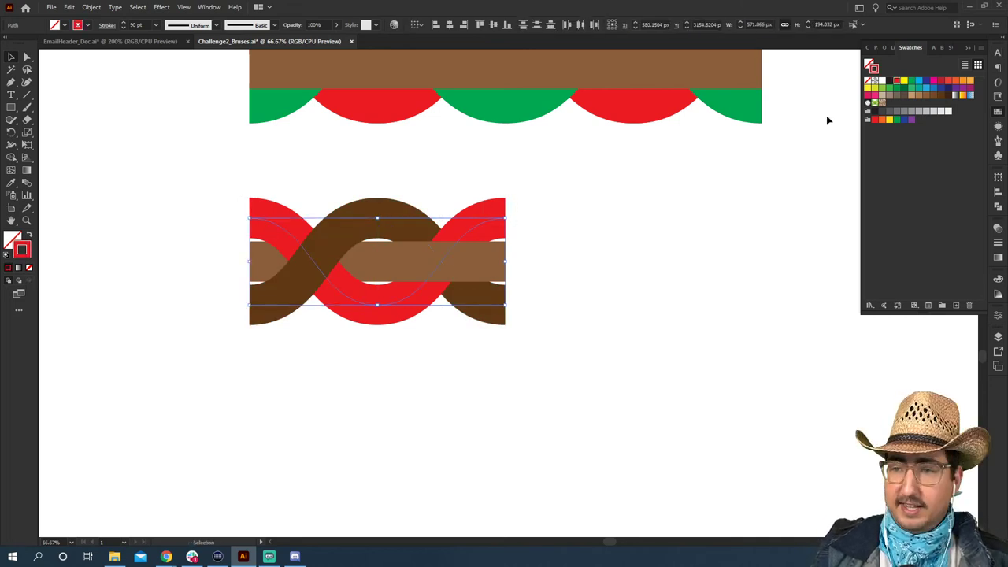
{"action": "left_click", "coordinate": [935, 96]}
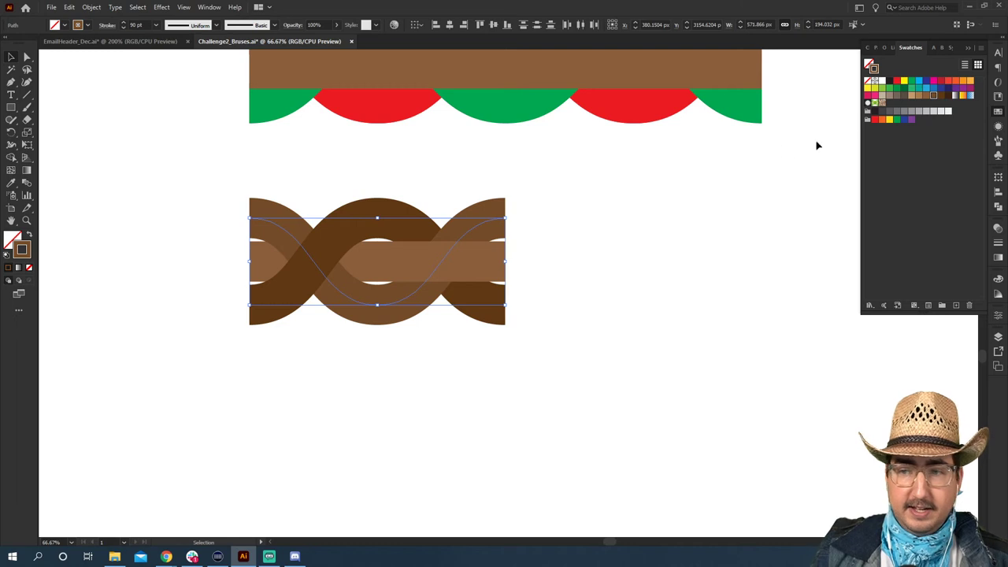
{"action": "left_click", "coordinate": [925, 95]}
Recolour both central core lines of the braid with a light tan stroke swatch.
{"action": "left_click_drag", "start_coordinate": [504, 256], "coordinate": [349, 266]}
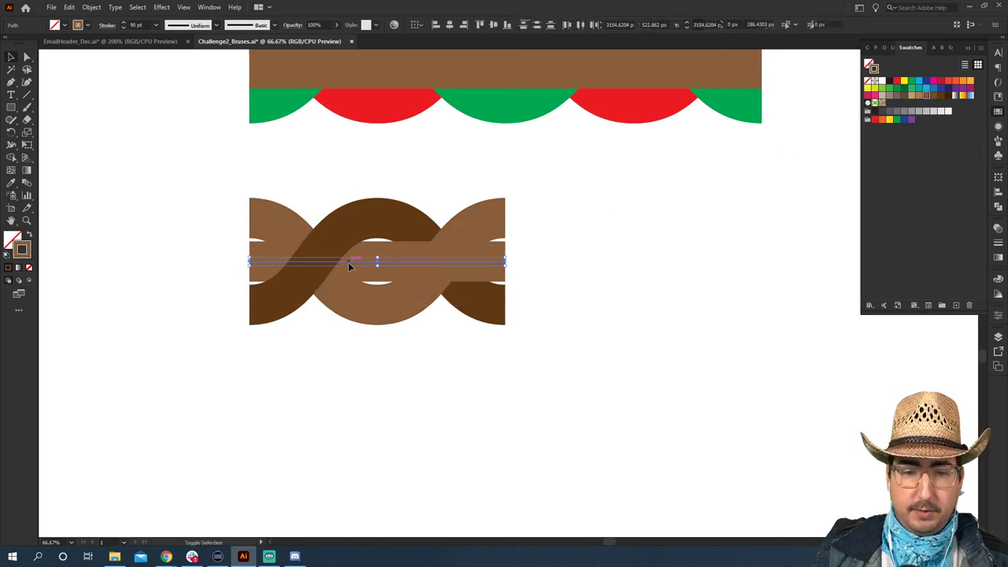
{"action": "left_click", "coordinate": [912, 95]}
{"action": "left_click", "coordinate": [605, 290]}
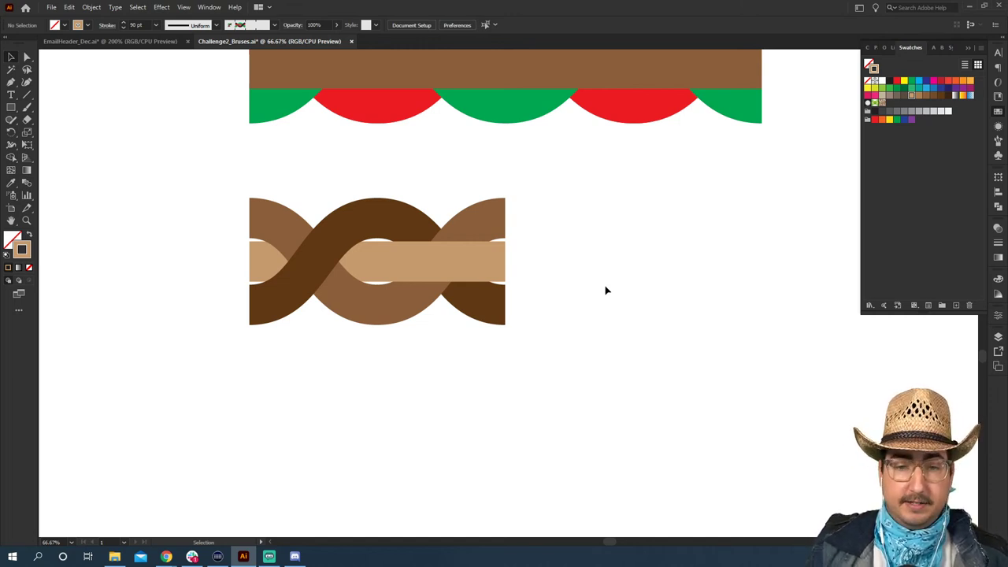
Start a new Pattern Brush from the complete braided artwork.
{"action": "left_click_drag", "start_coordinate": [527, 193], "coordinate": [208, 354]}
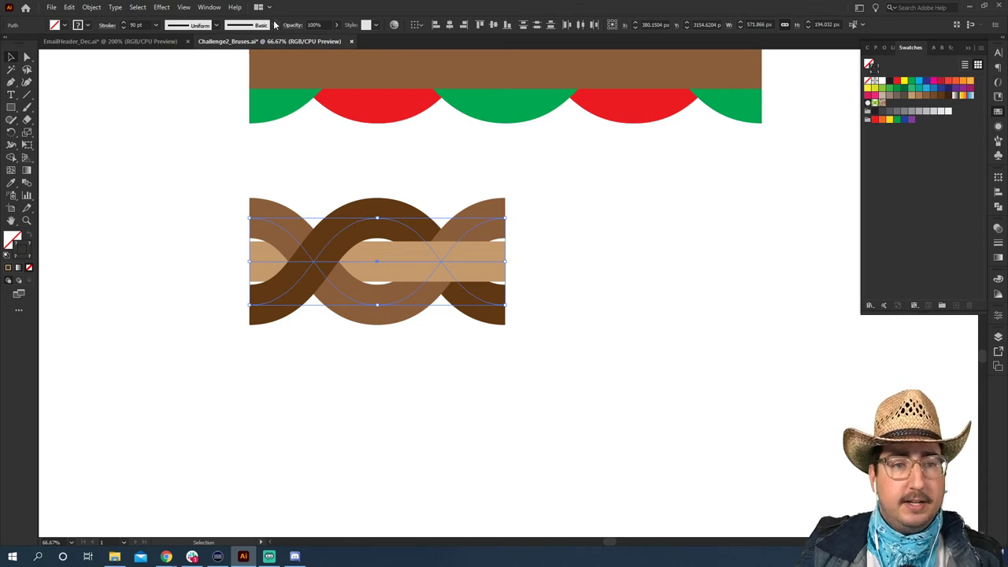
{"action": "left_click", "coordinate": [274, 24]}
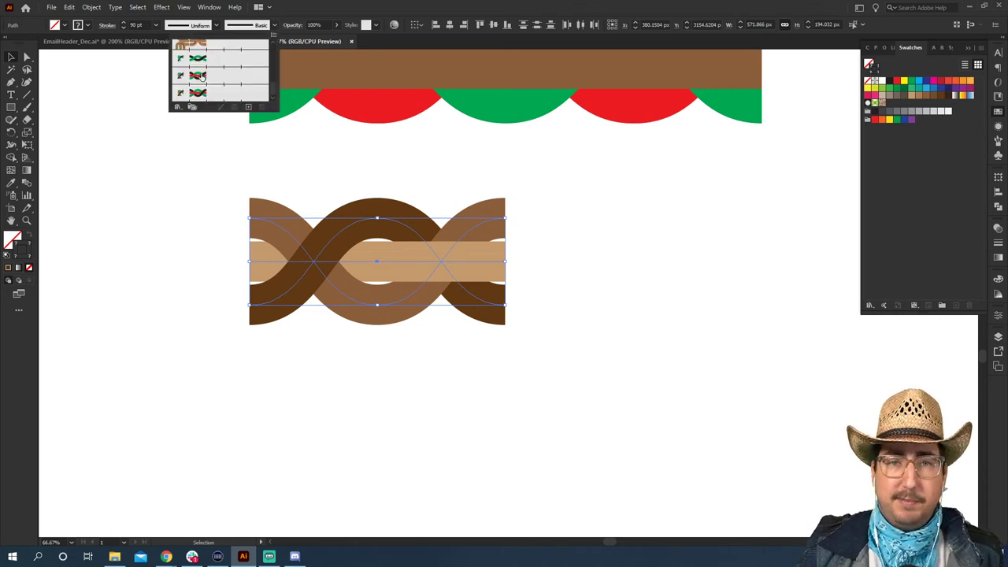
{"action": "left_click", "coordinate": [249, 108]}
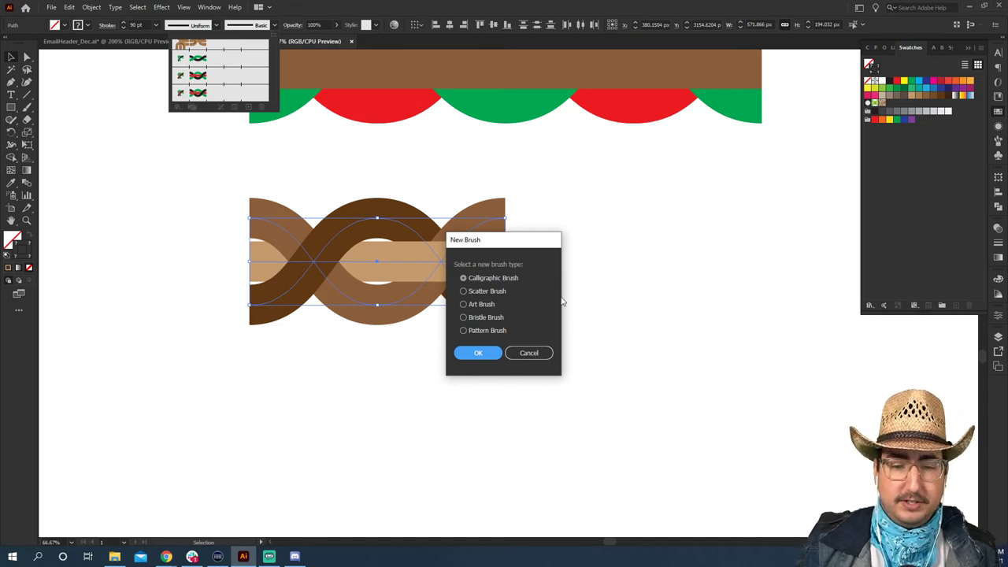
{"action": "left_click", "coordinate": [490, 331]}
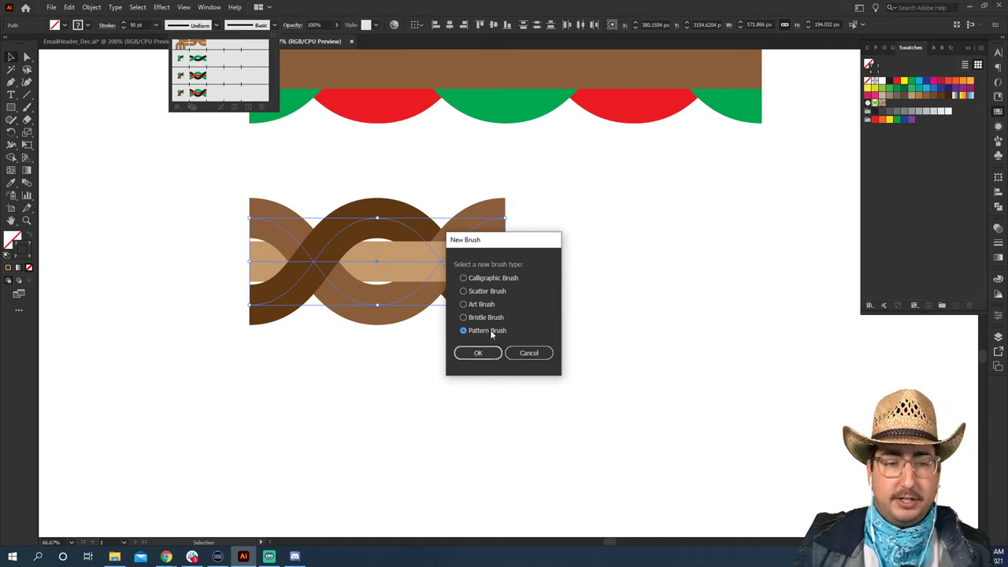
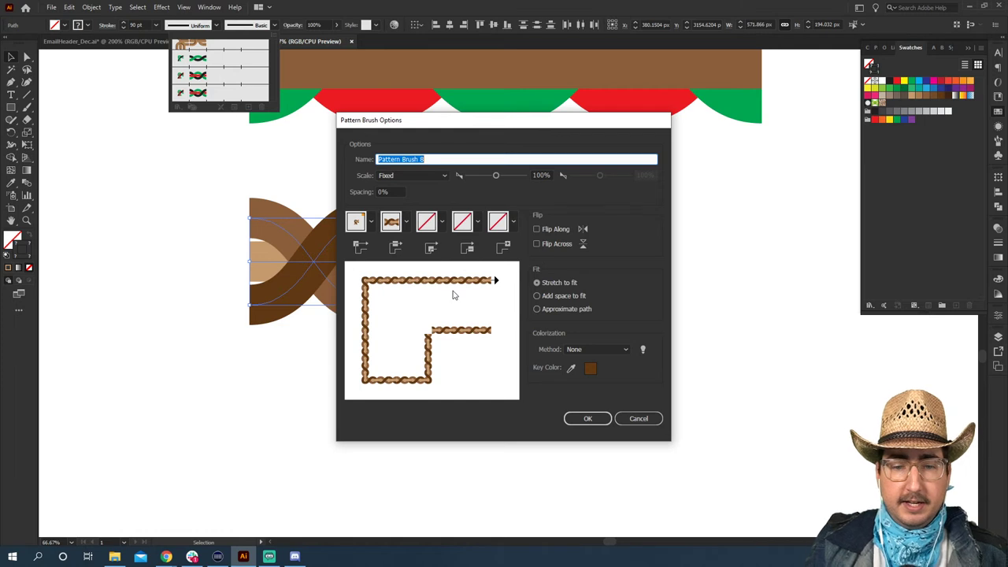
Name the pattern brush Braided Rope, set its colorization method to Tints and create it.
{"action": "type", "text": "R"}
{"action": "key", "text": "BackSpace"}
{"action": "type", "text": "Brain"}
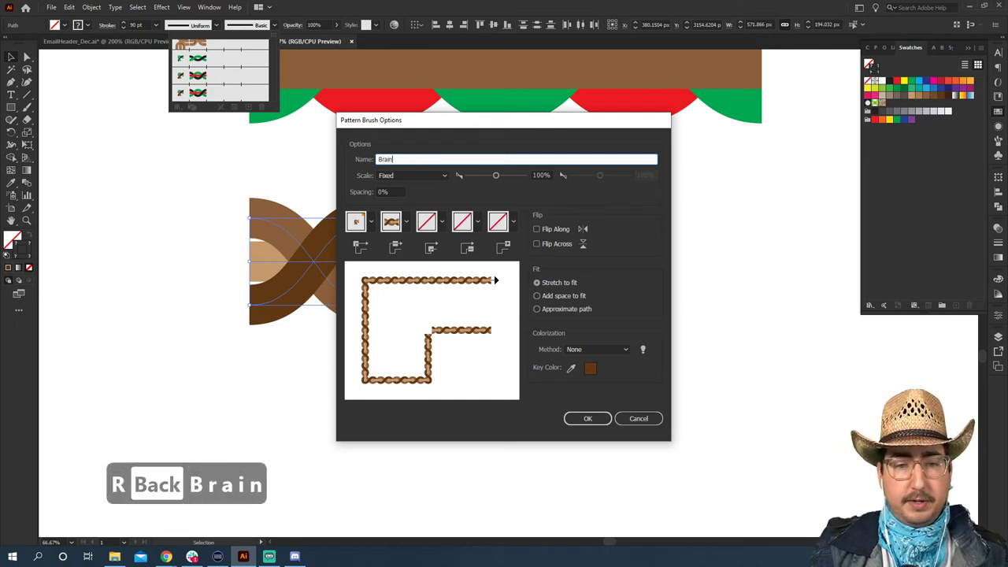
{"action": "key", "text": "BackSpace"}
{"action": "type", "text": "ded Rope"}
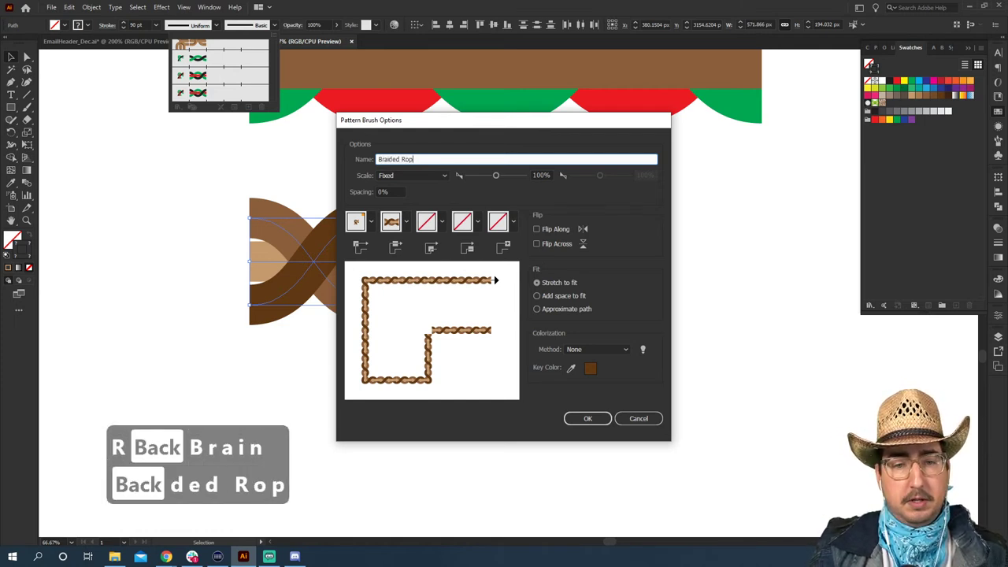
{"action": "left_click", "coordinate": [592, 351]}
{"action": "left_click", "coordinate": [598, 369]}
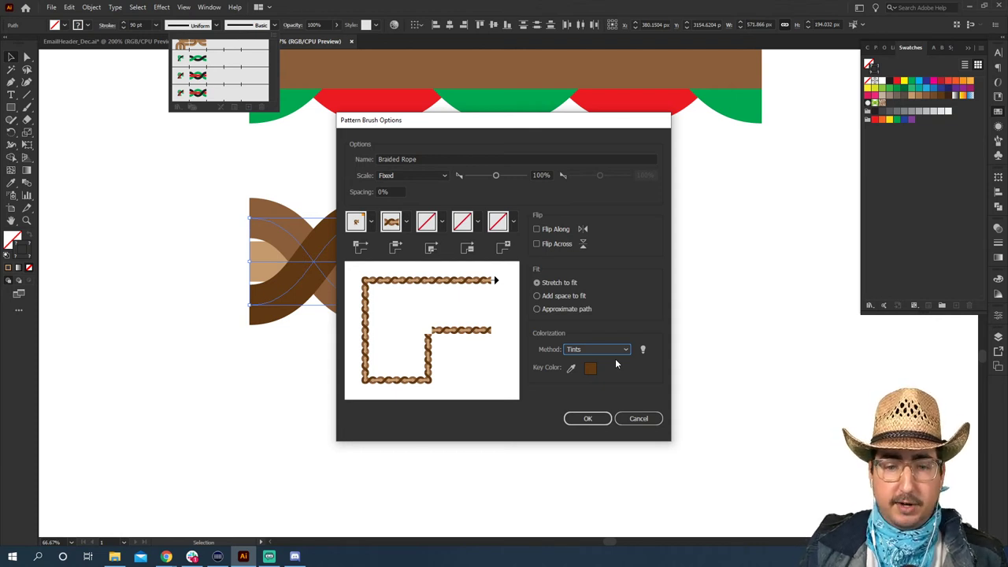
{"action": "left_click", "coordinate": [588, 418]}
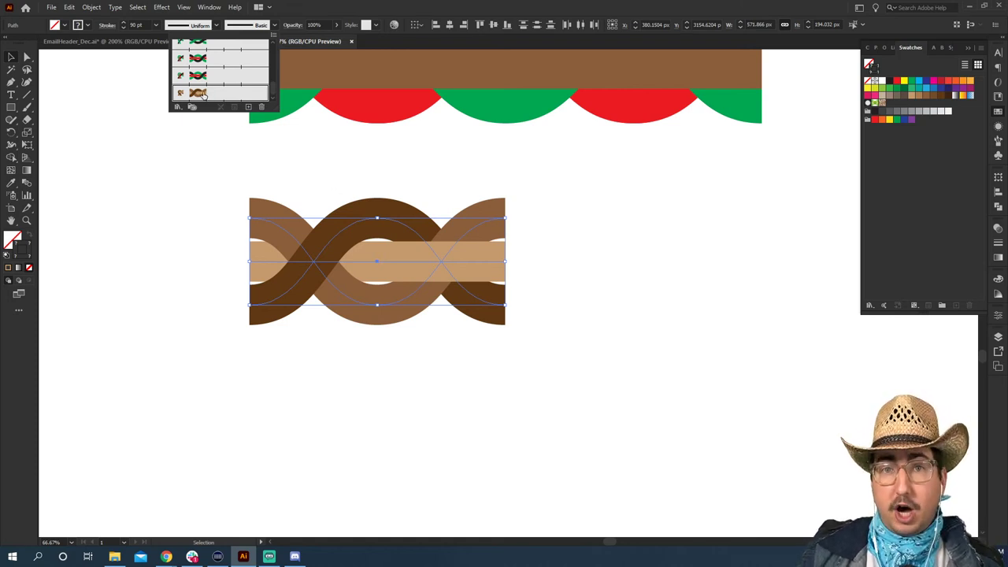
Handwrite a cursive name freehand across the upper part of the leather square with the Braided Rope brush, using the Paintbrush.
{"action": "key", "text": "z"}
{"action": "left_click", "coordinate": [494, 315], "text": "alt"}
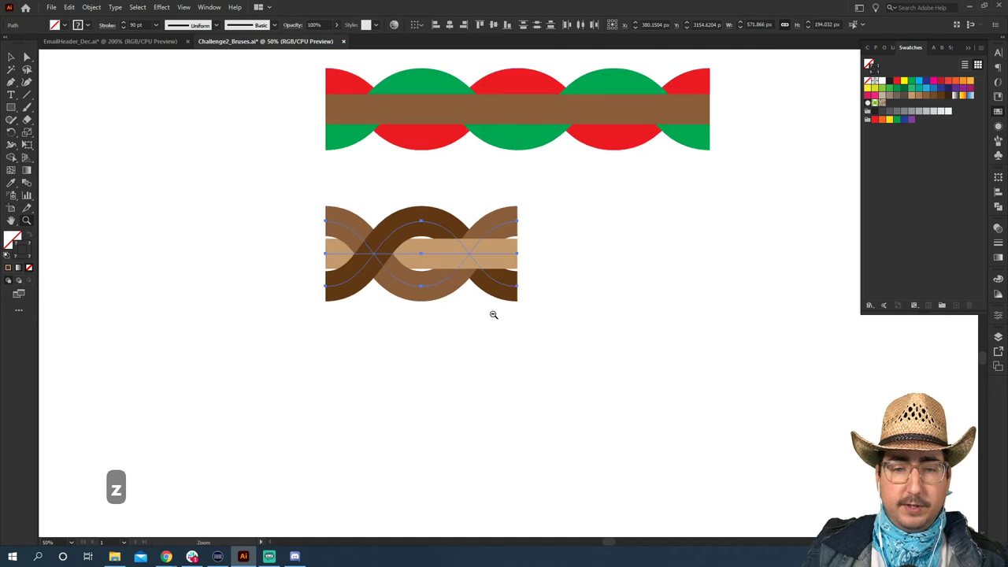
{"action": "left_click", "coordinate": [494, 316], "text": "alt"}
{"action": "left_click_drag", "start_coordinate": [525, 196], "coordinate": [386, 271]}
{"action": "left_click", "coordinate": [471, 227]}
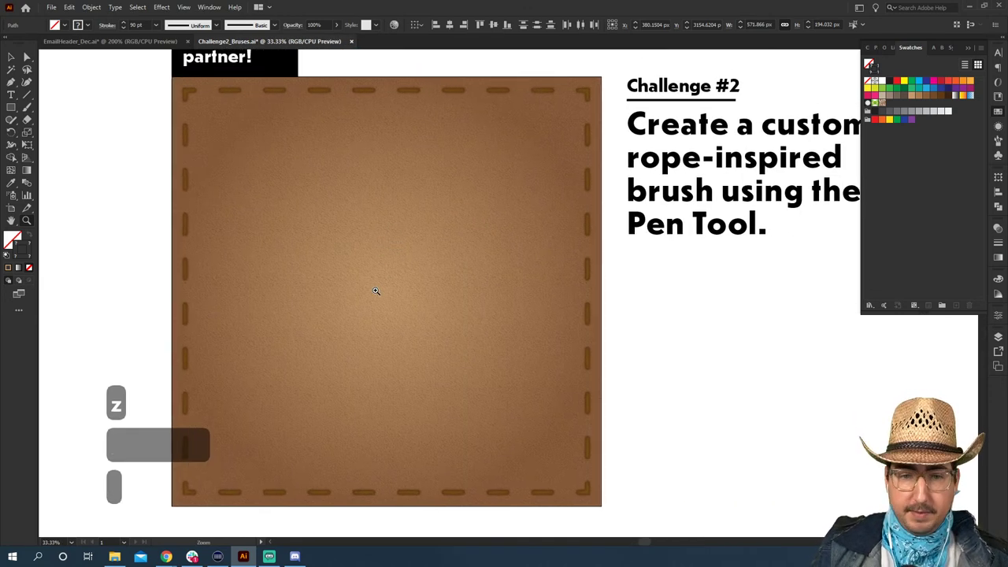
{"action": "key", "text": "p"}
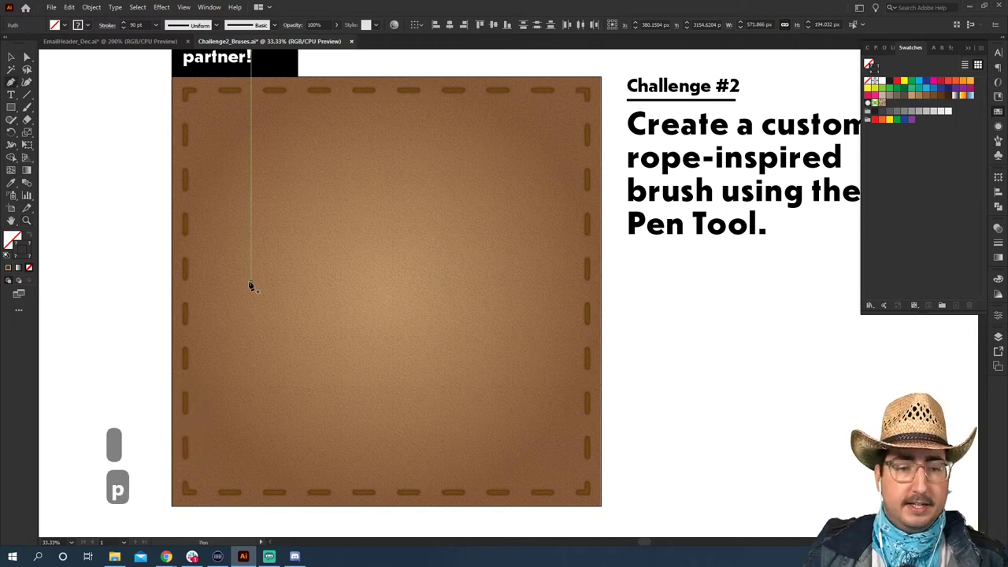
{"action": "key", "text": "b"}
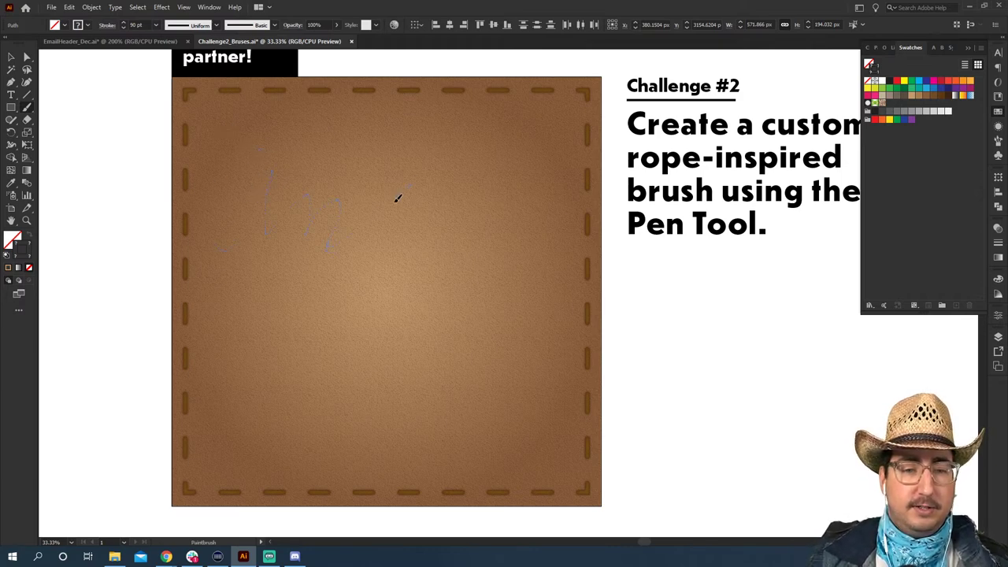
{"action": "mouse_move", "coordinate": [558, 229]}
{"action": "left_mouse_down"}
{"action": "mouse_move", "coordinate": [581, 271]}
{"action": "mouse_move", "coordinate": [749, 234]}
{"action": "left_mouse_up"}
Set the fixed scale of the handwritten stroke's pattern brush to 11% in its stroke options.
{"action": "key", "text": "v"}
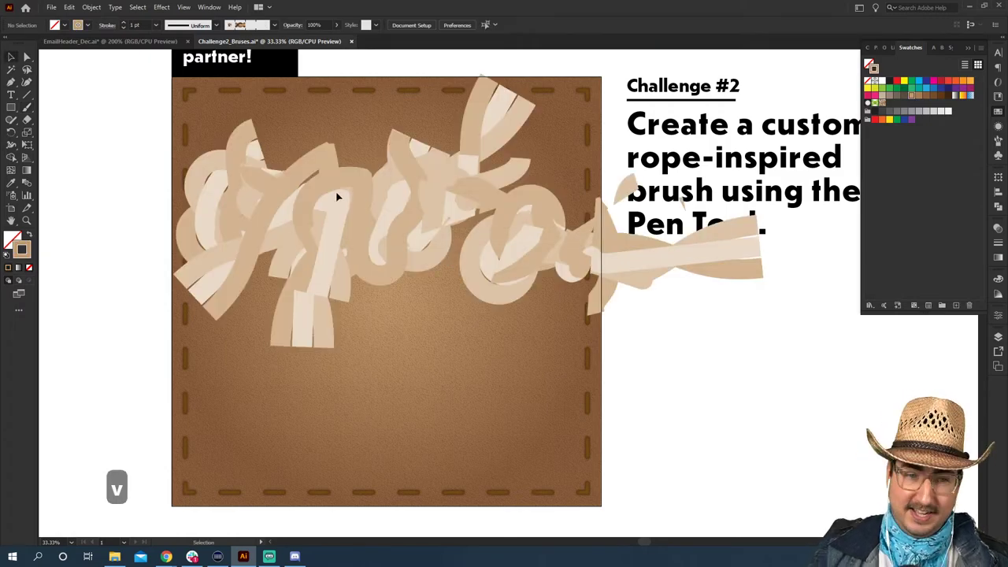
{"action": "left_click", "coordinate": [333, 211]}
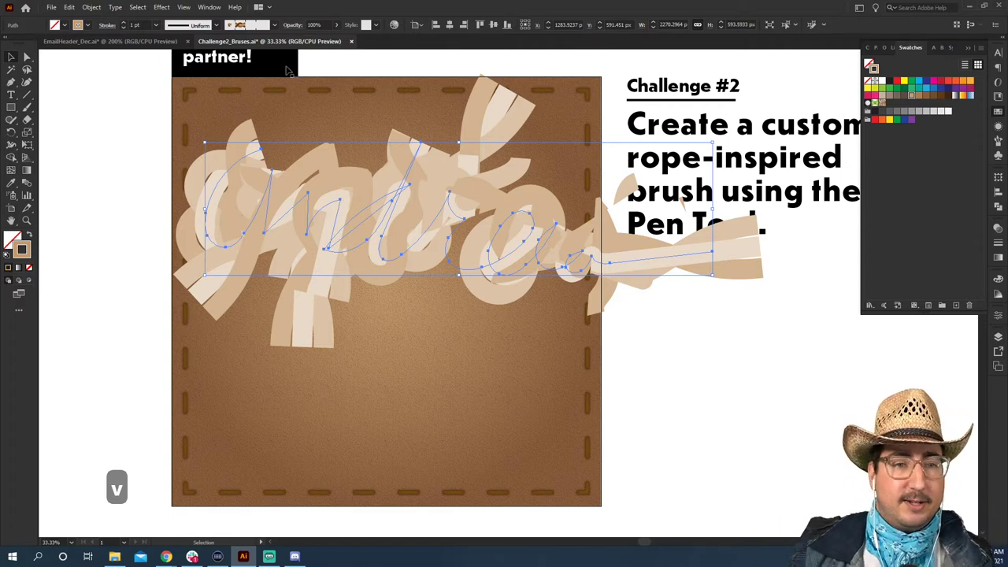
{"action": "left_click", "coordinate": [275, 26]}
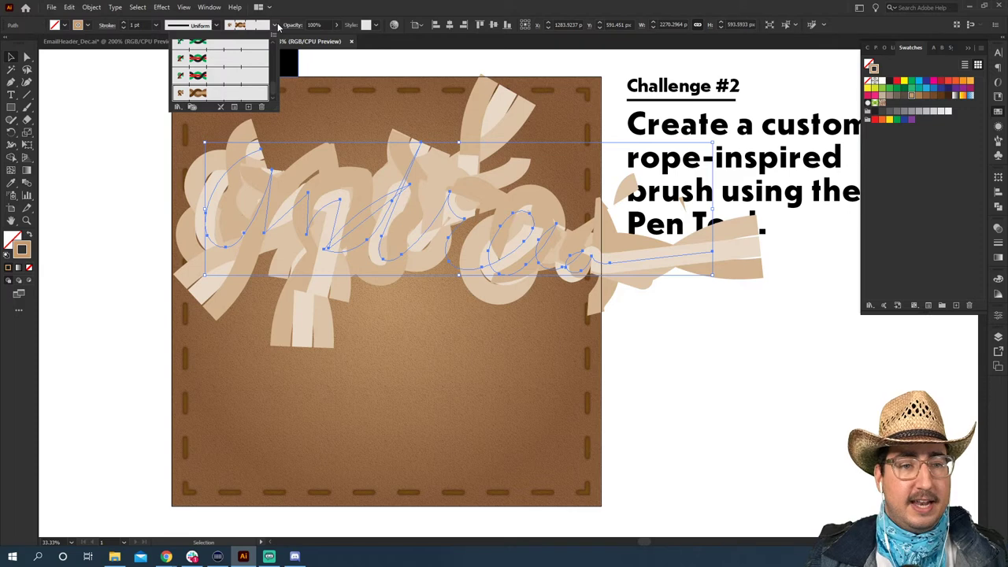
{"action": "left_click", "coordinate": [235, 108]}
{"action": "mouse_move", "coordinate": [446, 193]}
{"action": "left_mouse_down"}
{"action": "mouse_move", "coordinate": [428, 278]}
{"action": "mouse_move", "coordinate": [432, 341]}
{"action": "left_mouse_up"}
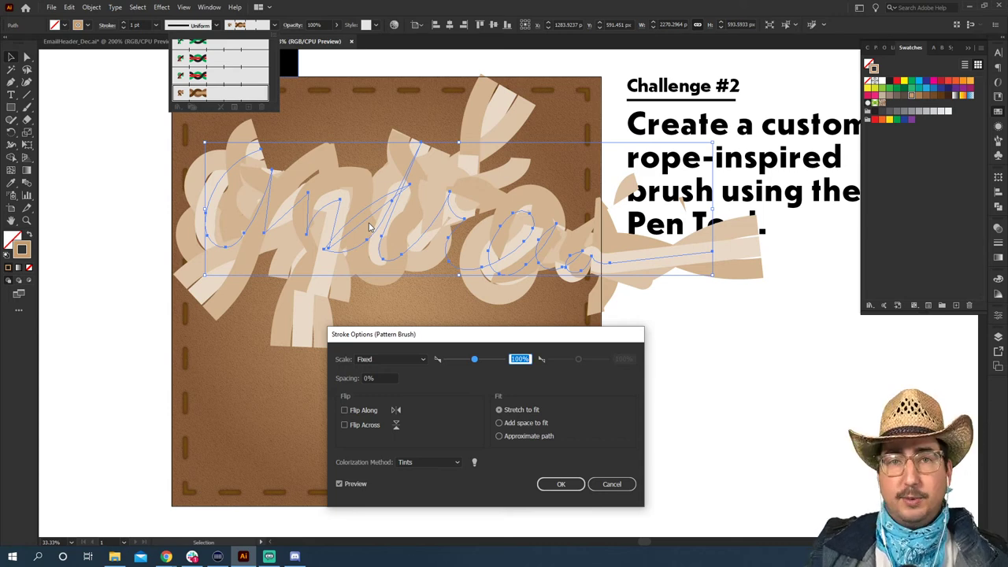
{"action": "left_click_drag", "start_coordinate": [477, 361], "coordinate": [449, 362]}
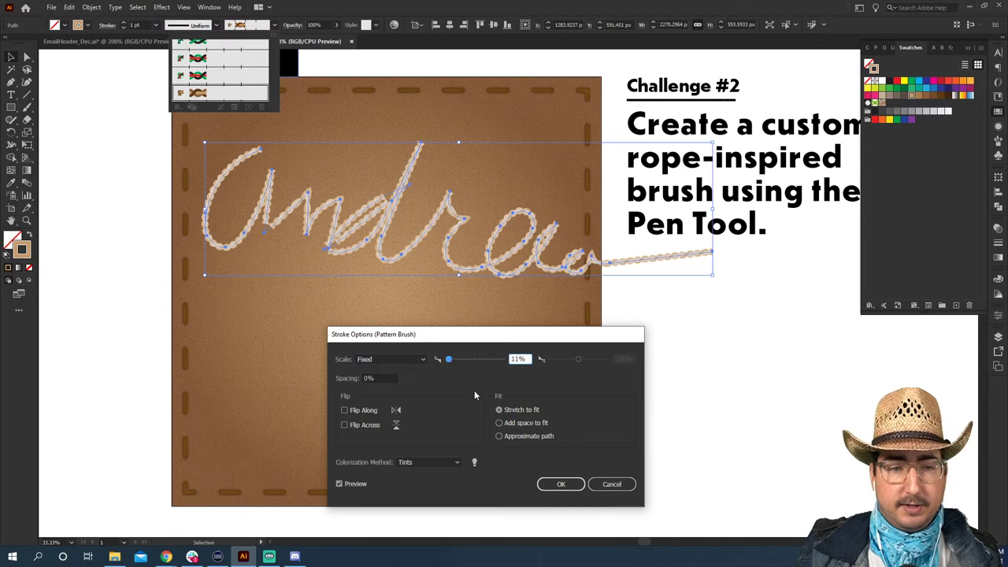
{"action": "left_click", "coordinate": [562, 483]}
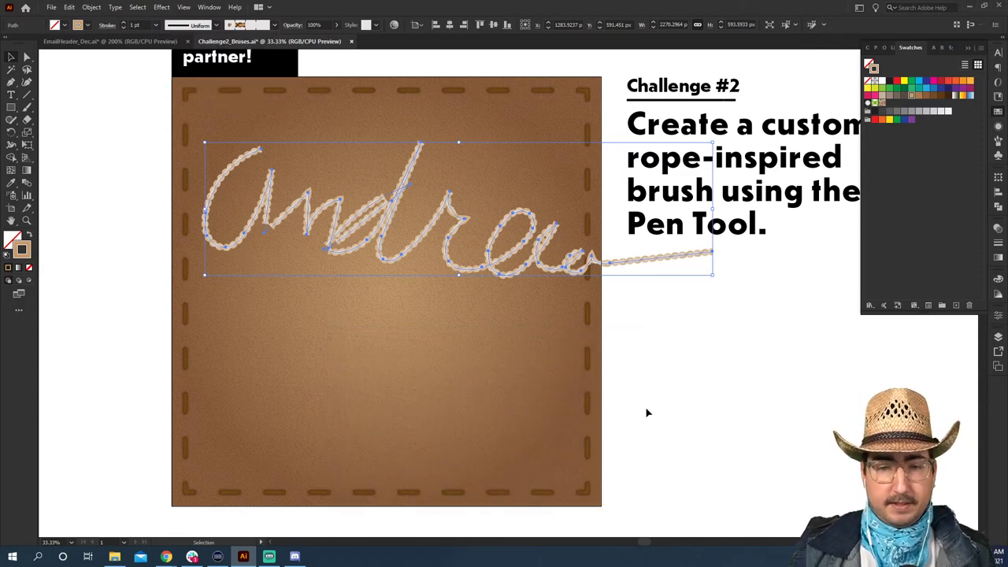
Recolour the handwritten rope stroke with a dark brown stroke swatch and deselect it.
{"action": "key", "text": "v"}
{"action": "left_click", "coordinate": [662, 364]}
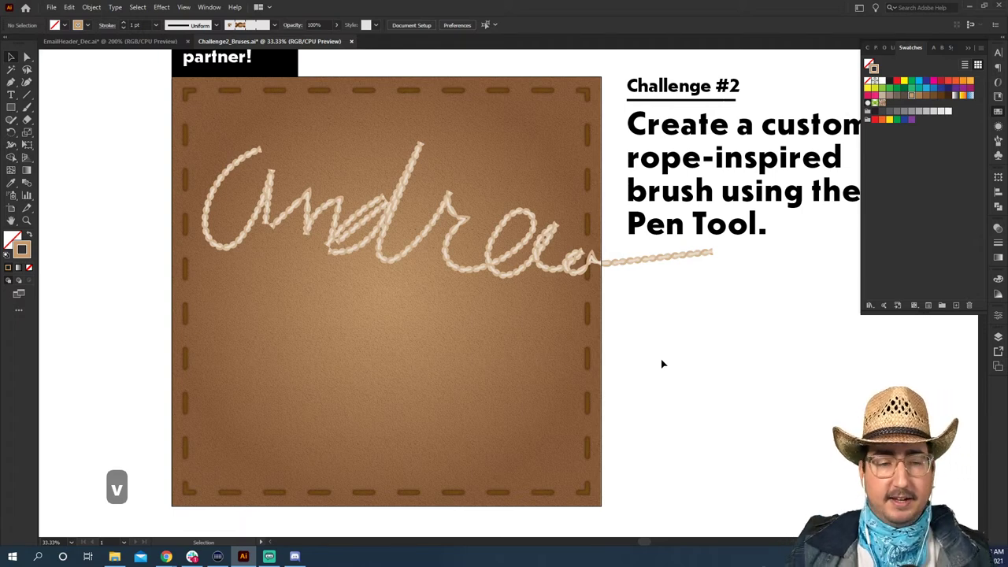
{"action": "key", "text": "v"}
{"action": "left_click", "coordinate": [246, 167]}
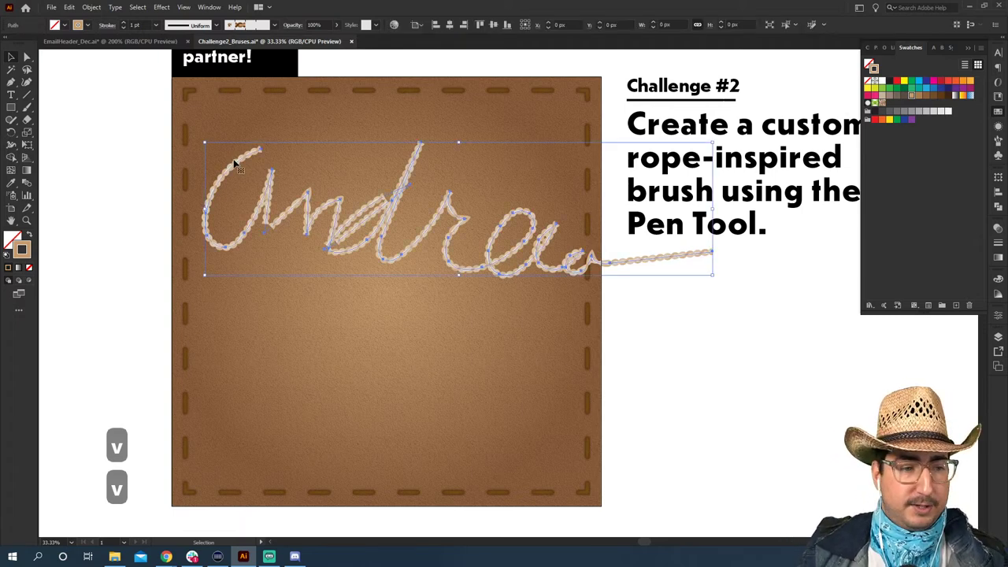
{"action": "left_click", "coordinate": [940, 96]}
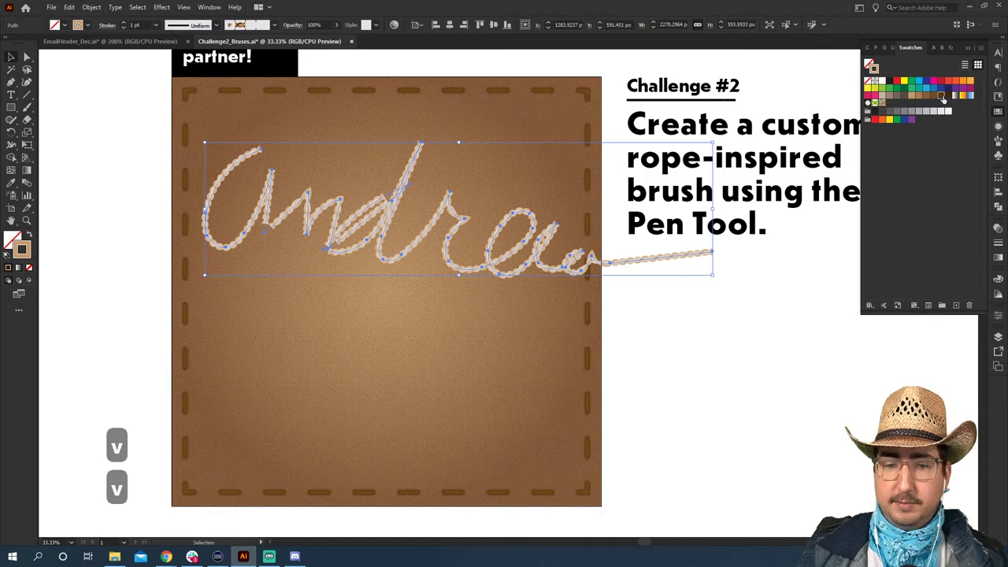
{"action": "left_click", "coordinate": [761, 369]}
Paint a freehand S-shaped rope curve about 3535 px wide around and below the braid artwork.
{"action": "key", "text": "z"}
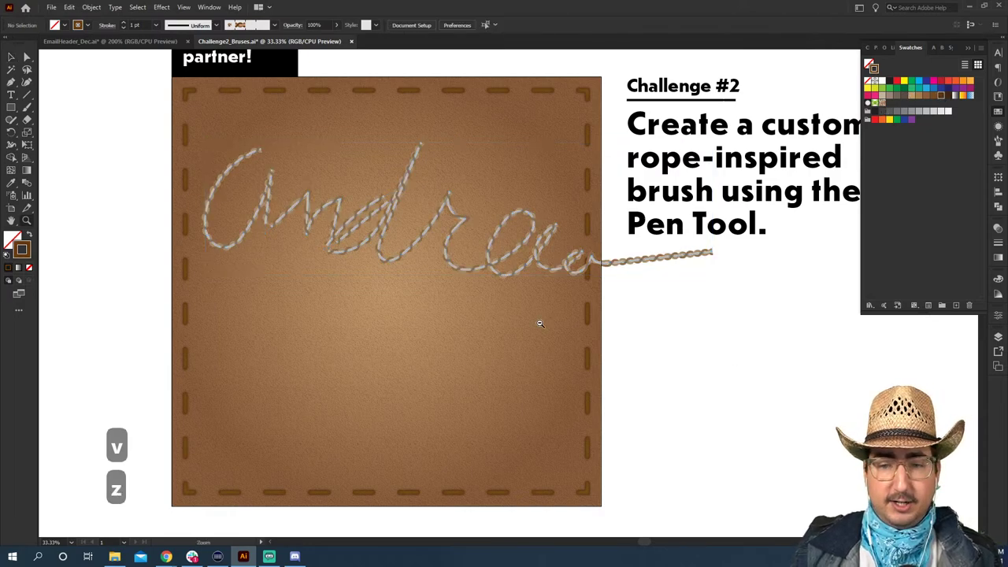
{"action": "left_click", "coordinate": [544, 315], "text": "alt"}
{"action": "left_click", "coordinate": [550, 278], "text": "alt"}
{"action": "scroll", "coordinate": [550, 277], "scroll_direction": "down", "scroll_amount": 6}
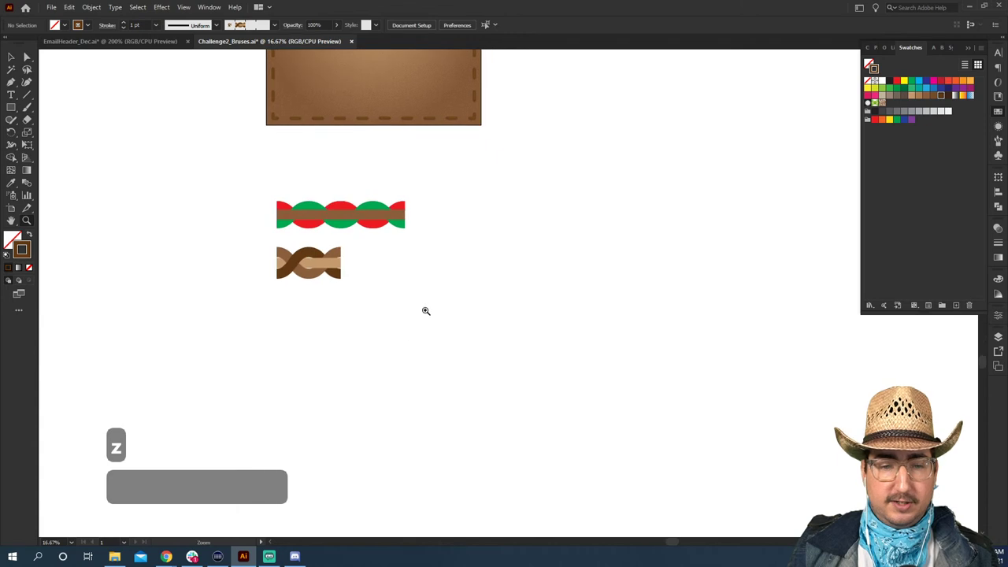
{"action": "key", "text": "b"}
{"action": "mouse_move", "coordinate": [175, 155]}
{"action": "left_mouse_down"}
{"action": "mouse_move", "coordinate": [152, 192]}
{"action": "mouse_move", "coordinate": [540, 364]}
{"action": "left_mouse_up"}
Set the stroke weight of the freehand rope curve to 7 pt and deselect it.
{"action": "key", "text": "v"}
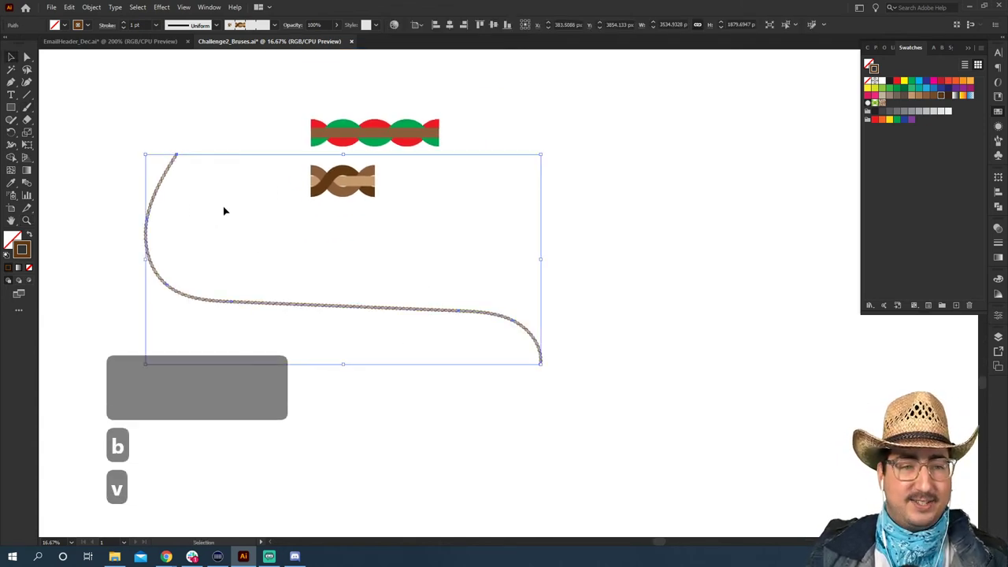
{"action": "left_click", "coordinate": [142, 25]}
{"action": "key", "text": "shift+Up"}
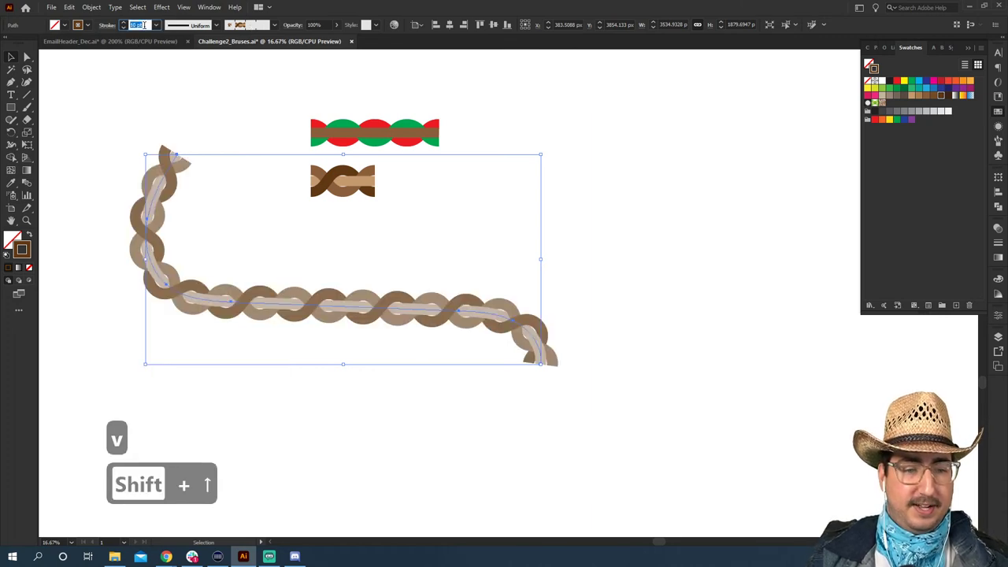
{"action": "key", "text": "shift+Down"}
{"action": "key", "text": "shift+Down"}
{"action": "key", "text": "shift+Down"}
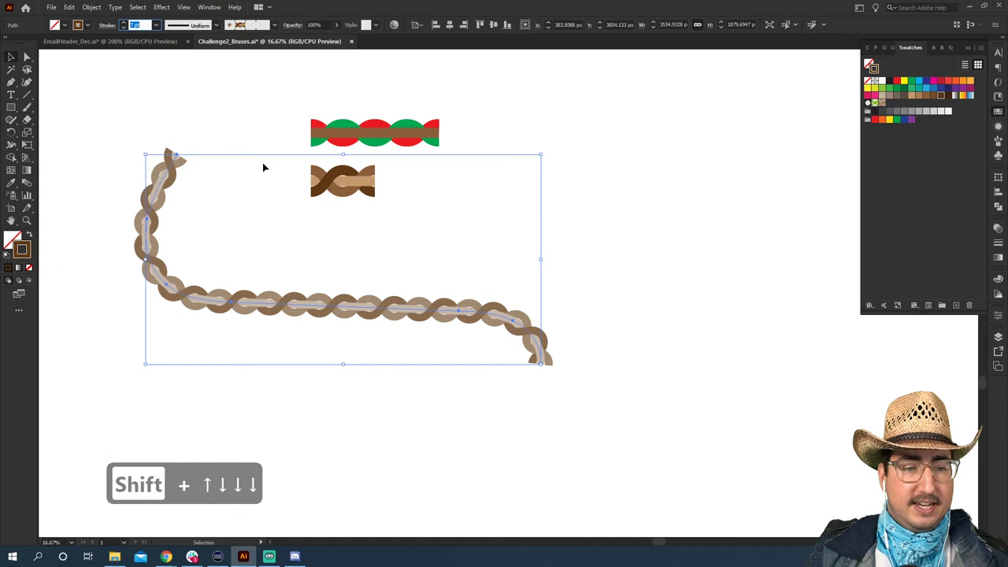
{"action": "left_click", "coordinate": [262, 162]}
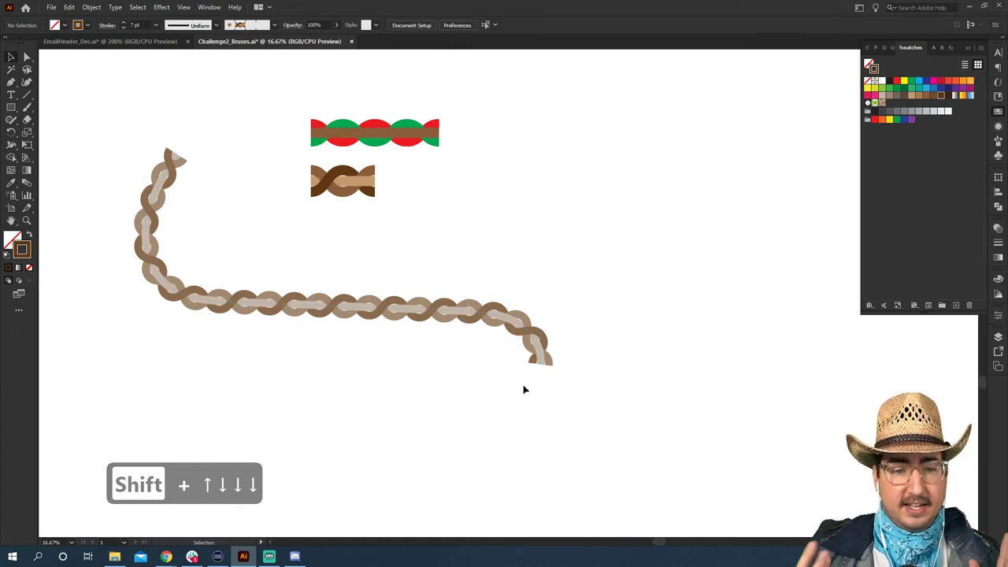
Draw a circle about 1778 px in diameter below the rope curve and apply the Braided Rope brush to it.
{"action": "key", "text": "z"}
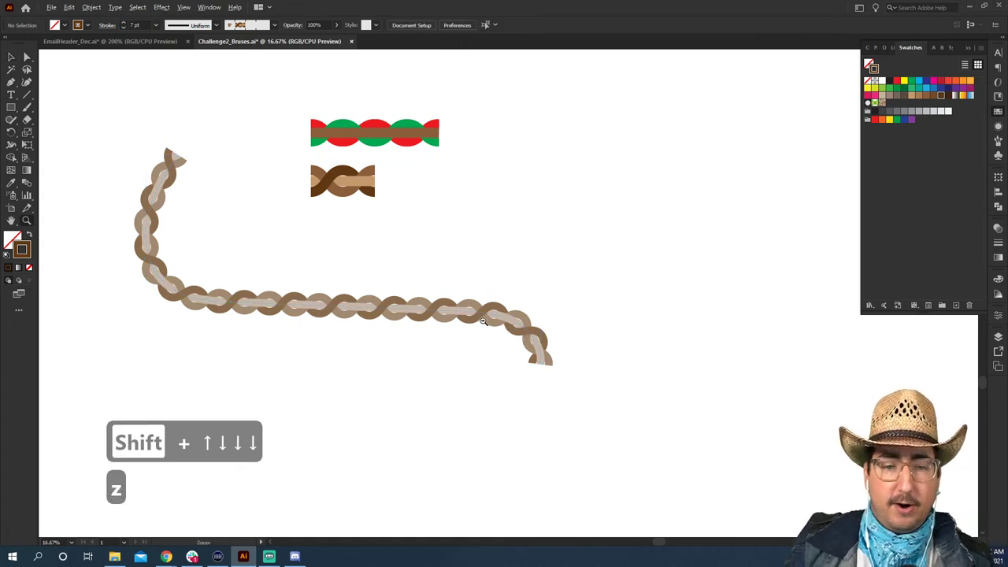
{"action": "left_click", "coordinate": [216, 323], "text": "alt"}
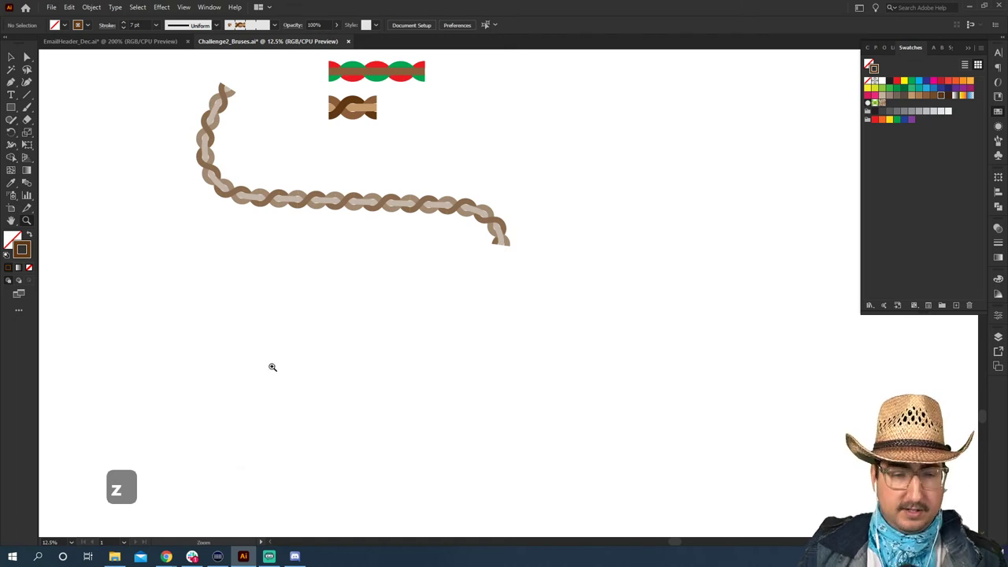
{"action": "key", "text": "l"}
{"action": "left_click_drag", "start_coordinate": [291, 357], "coordinate": [218, 283]}
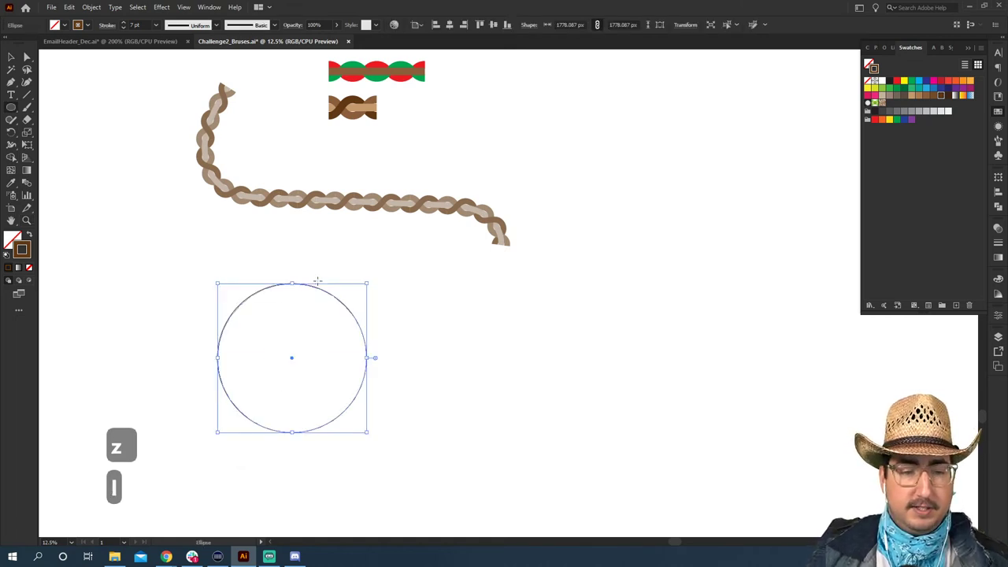
{"action": "left_click", "coordinate": [217, 25]}
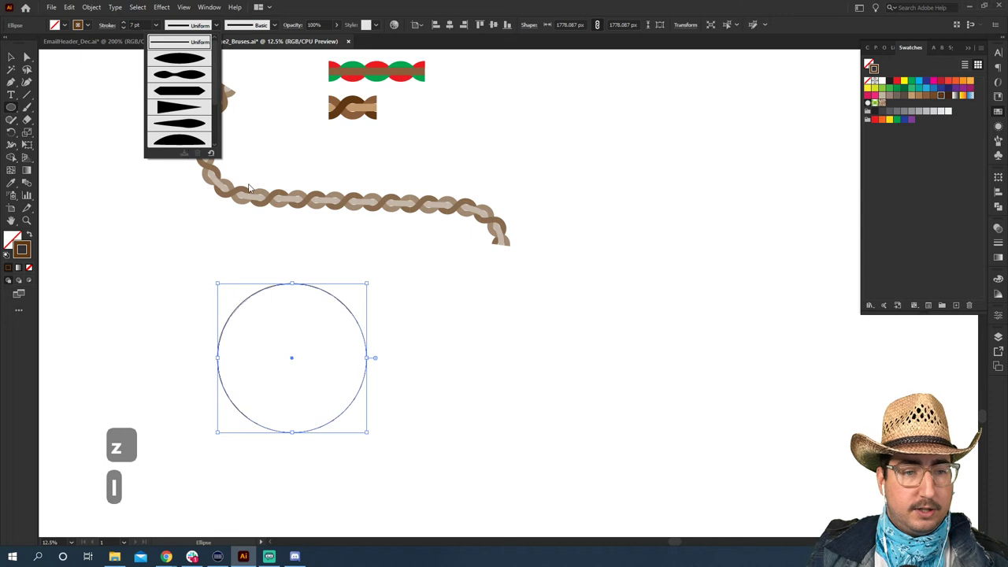
{"action": "left_click", "coordinate": [233, 30]}
{"action": "left_click", "coordinate": [258, 28]}
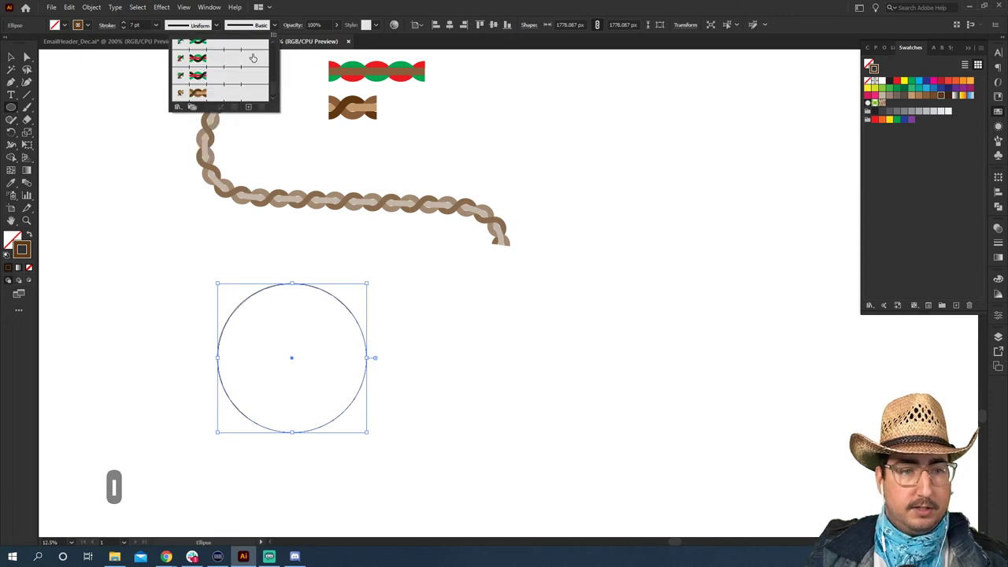
{"action": "left_click", "coordinate": [242, 96]}
{"action": "key", "text": "v"}
{"action": "left_click", "coordinate": [425, 394]}
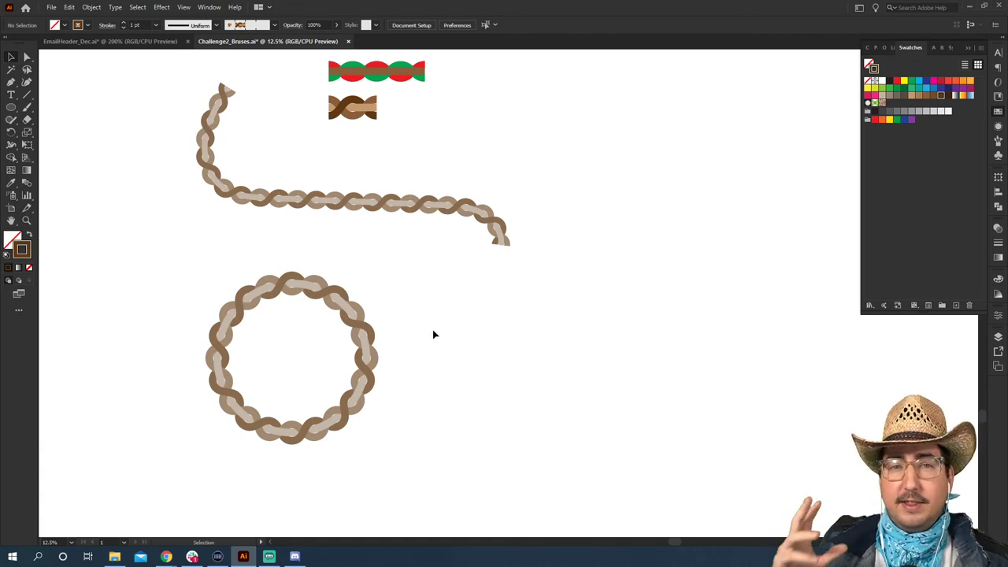
Delete the freehand rope curve and the rope circle together.
{"action": "left_click_drag", "start_coordinate": [384, 209], "coordinate": [286, 310]}
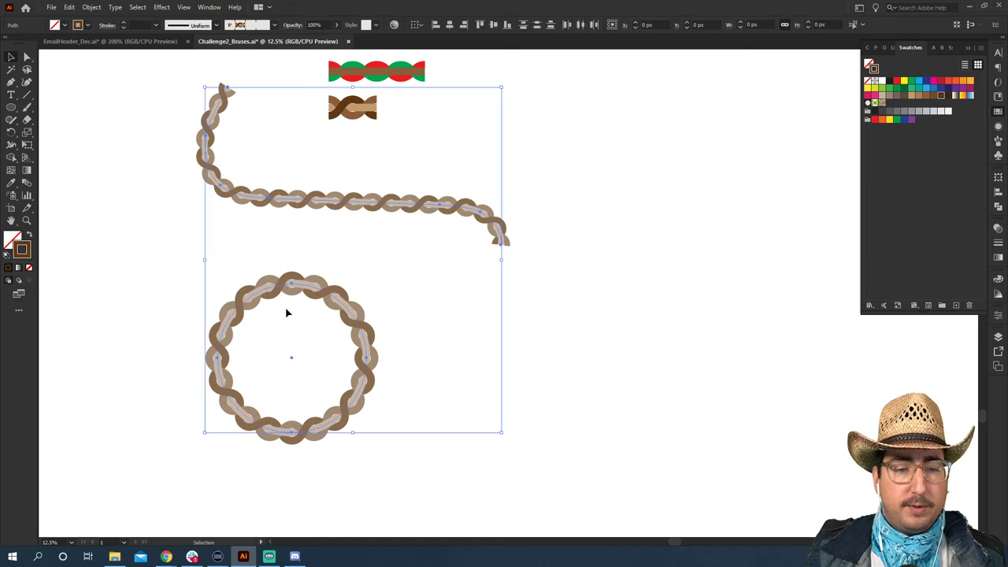
{"action": "key", "text": "BackSpace"}
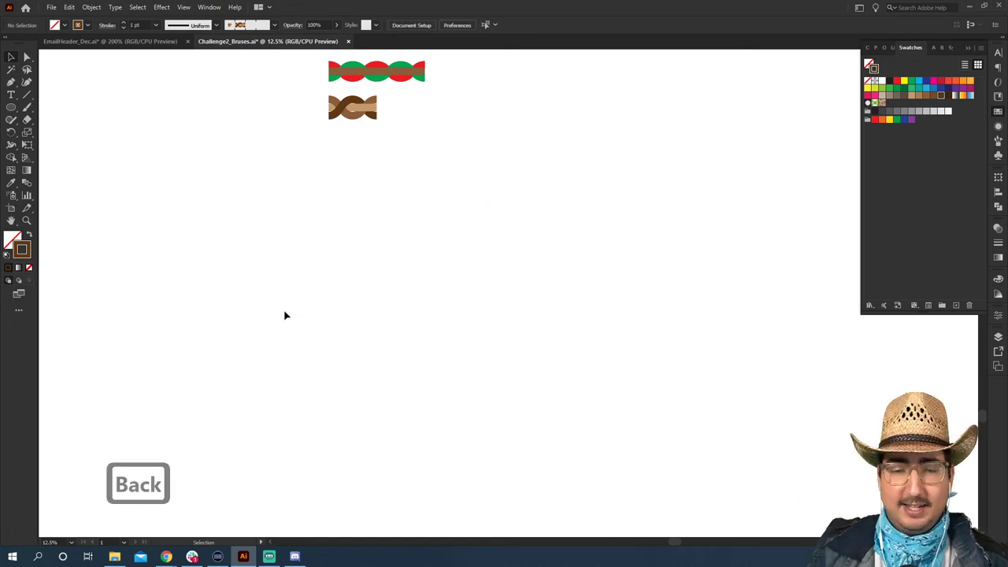
Draw a circle about 437 px in diameter below the braid and set its stroke weight to 140 pt.
{"action": "key", "text": "z"}
{"action": "left_click_drag", "start_coordinate": [399, 200], "coordinate": [302, 229]}
{"action": "key", "text": "l"}
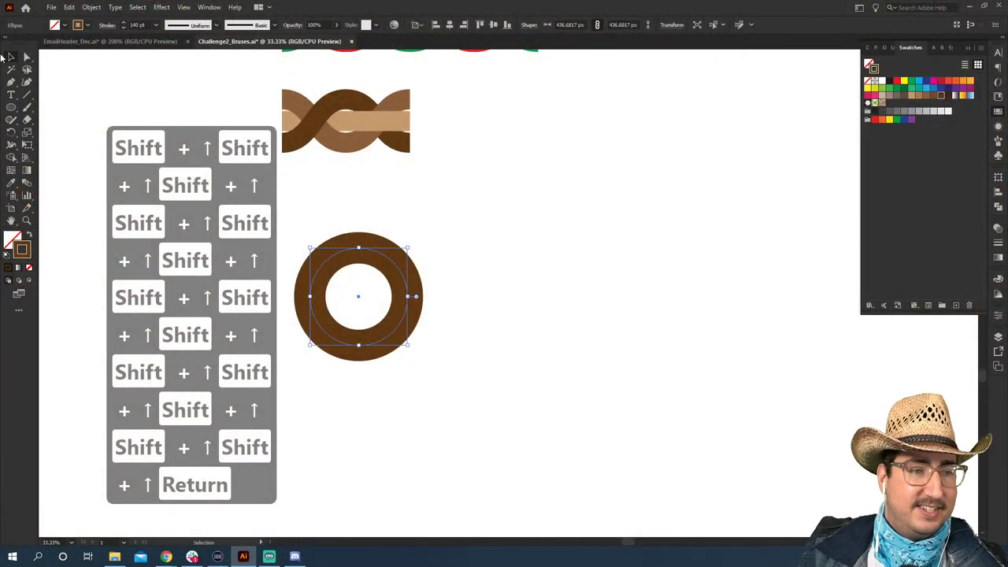
{"action": "left_click", "coordinate": [510, 259]}
Duplicate the brown ring horizontally so that the two rings touch edge to edge.
{"action": "left_click", "coordinate": [354, 295]}
{"action": "left_click_drag", "start_coordinate": [382, 260], "coordinate": [386, 326]}
{"action": "left_click", "coordinate": [524, 216]}
Delete the facing anchor points of the two rings and join their open ends into one elongated rounded link.
{"action": "key", "text": "a"}
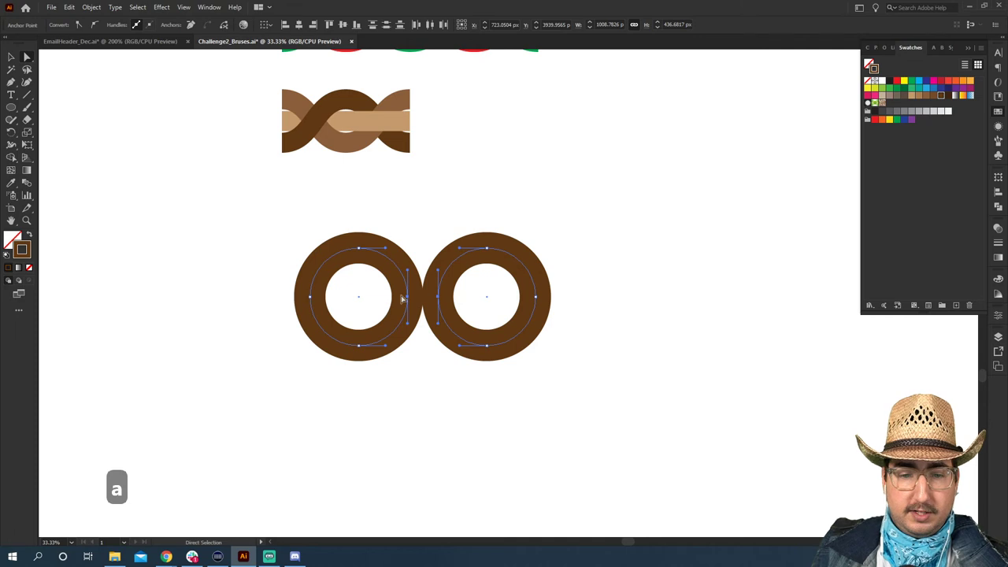
{"action": "key", "text": "BackSpace"}
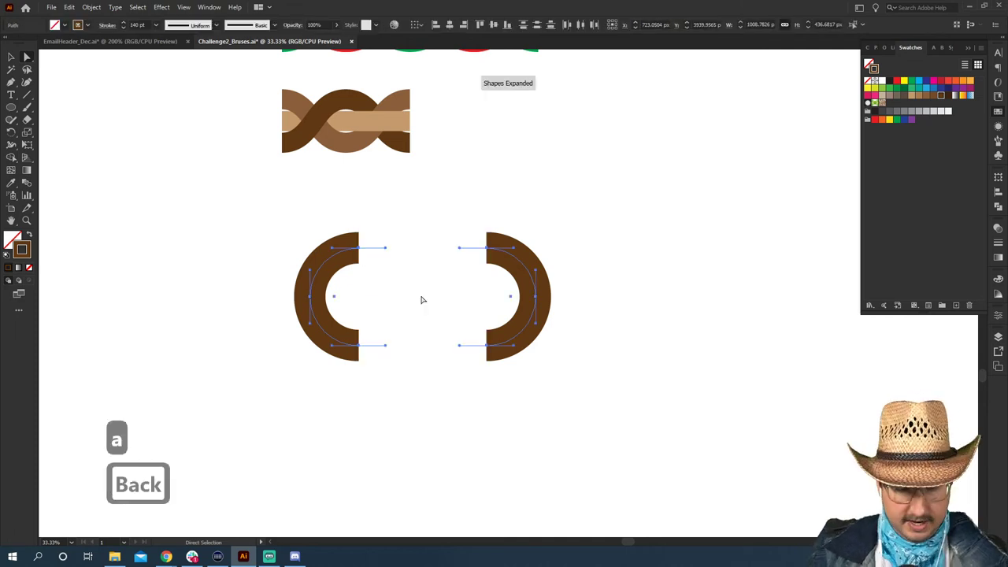
{"action": "key", "text": "ctrl+j"}
{"action": "key", "text": "ctrl+j"}
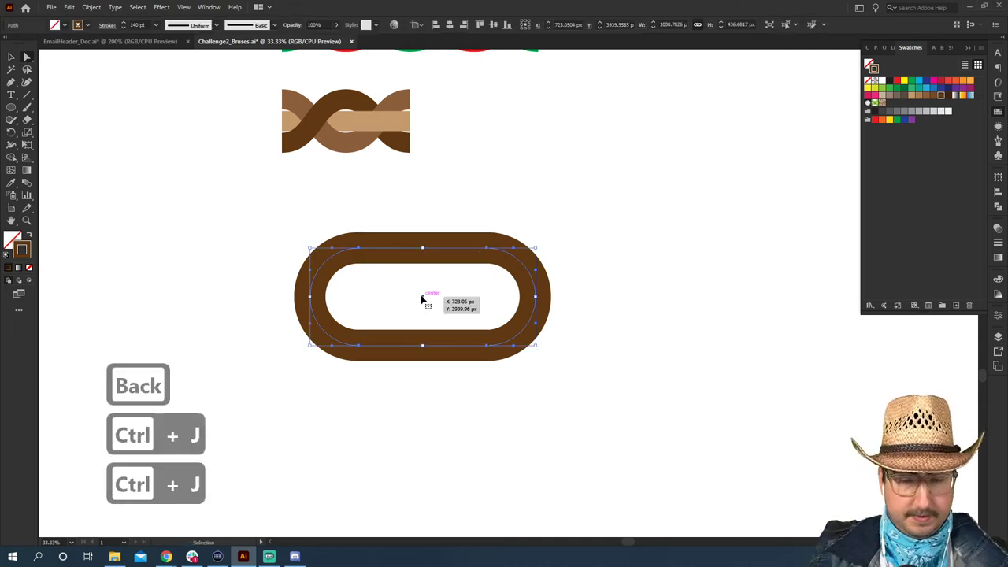
{"action": "left_click", "coordinate": [605, 284]}
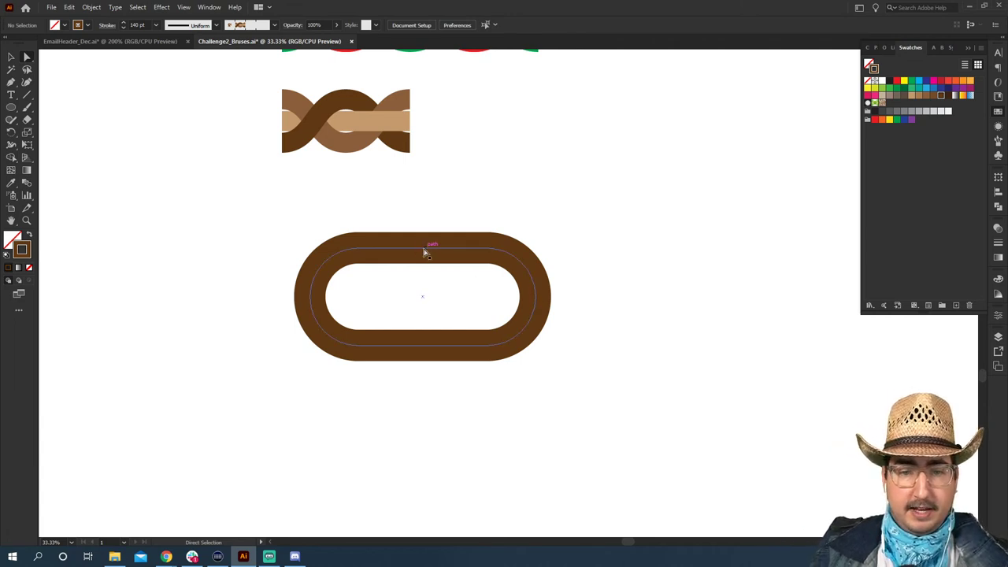
Duplicate the rounded link horizontally, leaving a gap between the original and the copy.
{"action": "key", "text": "v"}
{"action": "left_click_drag", "start_coordinate": [360, 252], "coordinate": [687, 250]}
{"action": "left_click_drag", "start_coordinate": [622, 229], "coordinate": [521, 223]}
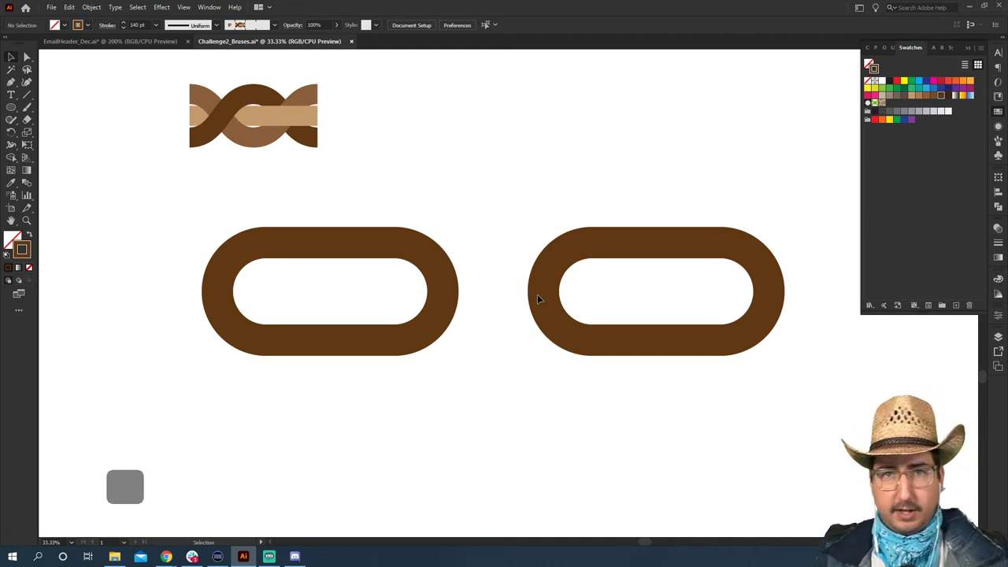
Draw matching solid brown circles about 178 px in diameter inside the facing ends of both links and select them together.
{"action": "key", "text": "m"}
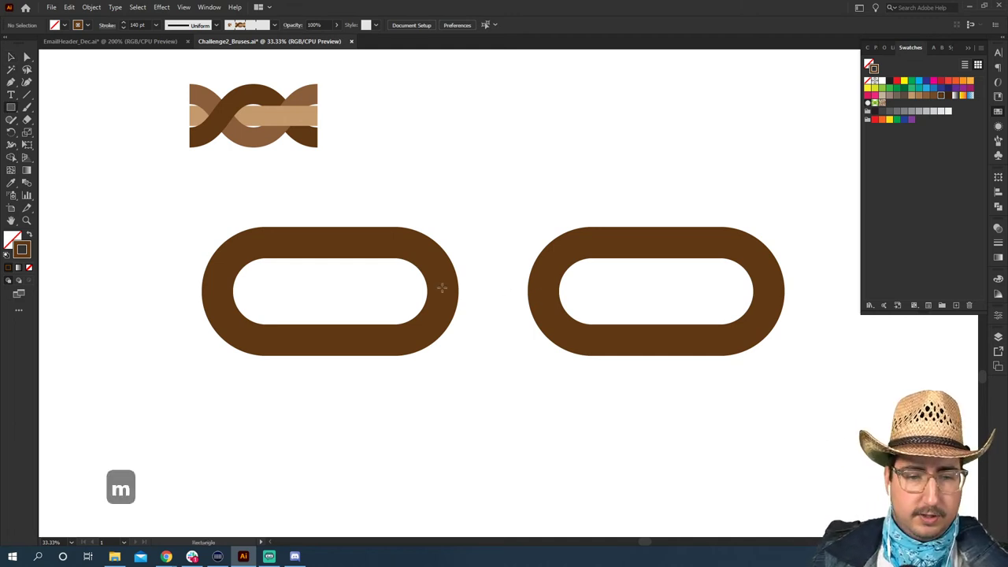
{"action": "key", "text": "l"}
{"action": "left_click_drag", "start_coordinate": [374, 291], "coordinate": [609, 289]}
{"action": "key", "text": "shift+x"}
{"action": "key", "text": "v"}
{"action": "left_click", "coordinate": [379, 285], "text": "shift"}
{"action": "key", "text": "a"}
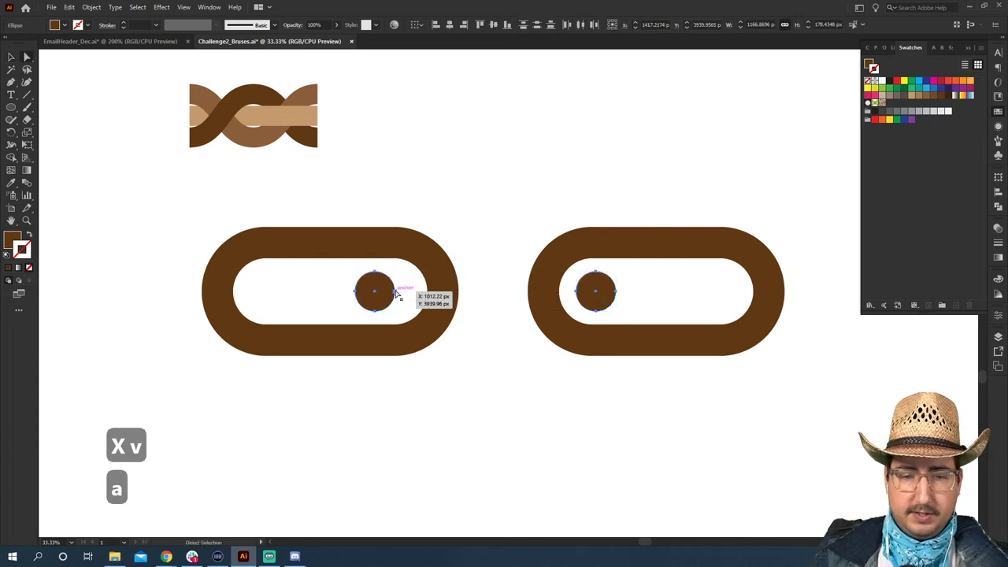
Delete the facing-away anchor points' inner counterparts on the two circles and join their open ends into one solid rounded bar.
{"action": "left_click", "coordinate": [396, 293]}
{"action": "left_click", "coordinate": [579, 292], "text": "shift"}
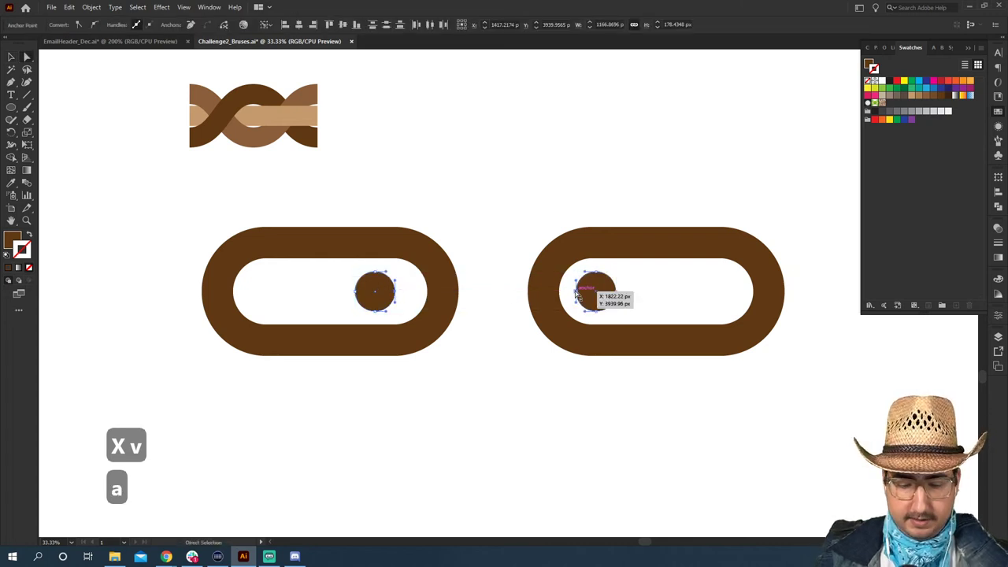
{"action": "key", "text": "BackSpace"}
{"action": "key", "text": "ctrl+j"}
{"action": "key", "text": "ctrl+j"}
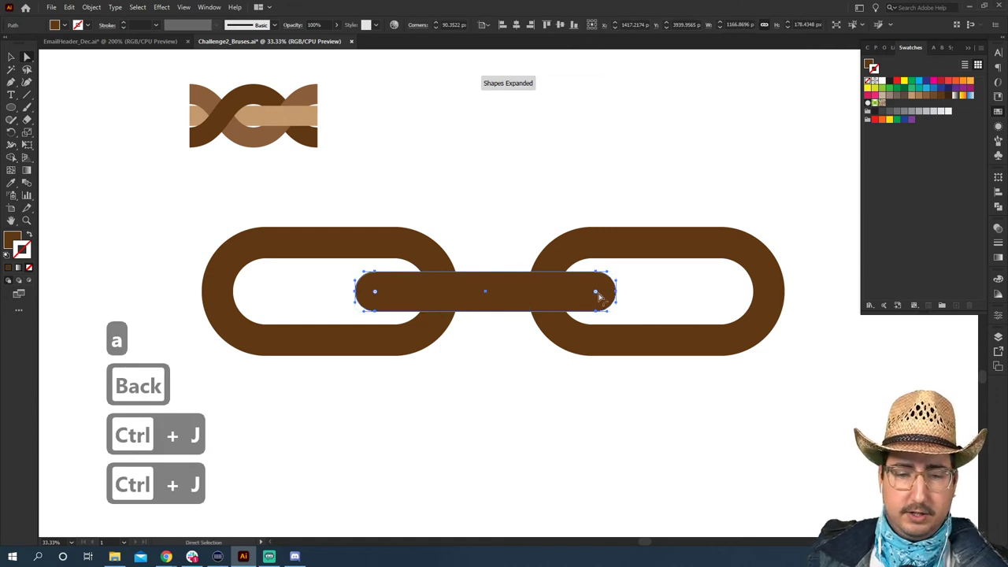
Group the two rounded links and centre them horizontally on the rounded bar between them.
{"action": "key", "text": "v"}
{"action": "left_click_drag", "start_coordinate": [361, 202], "coordinate": [573, 334]}
{"action": "left_click_drag", "start_coordinate": [380, 214], "coordinate": [615, 266]}
{"action": "key", "text": "ctrl+g"}
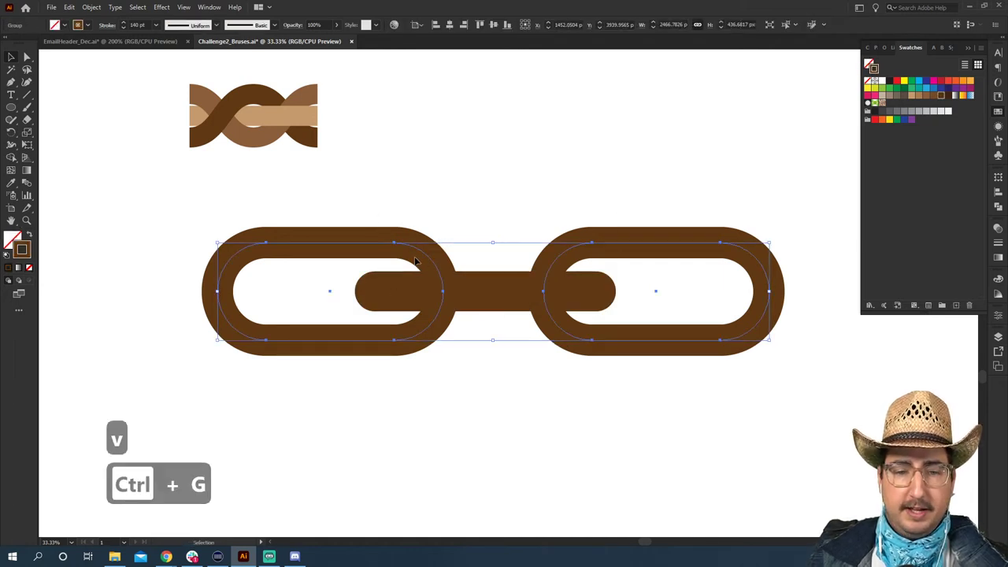
{"action": "left_click", "coordinate": [504, 295]}
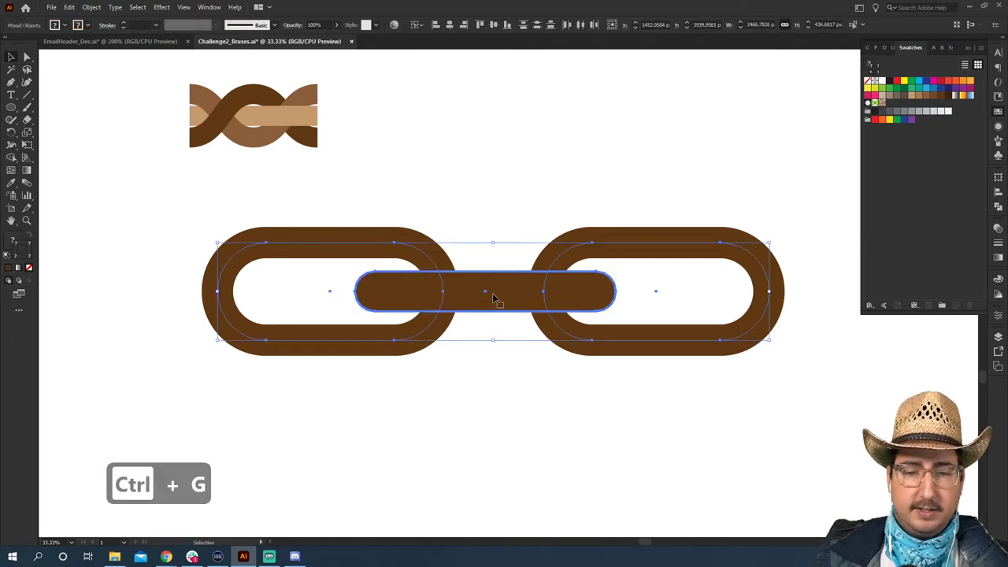
{"action": "left_click", "coordinate": [449, 26]}
{"action": "left_click", "coordinate": [468, 171]}
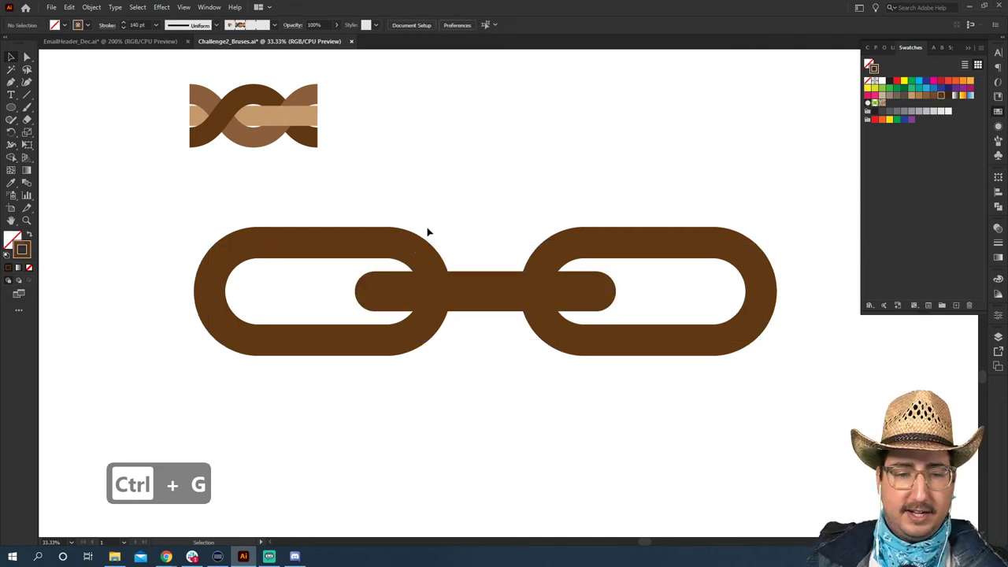
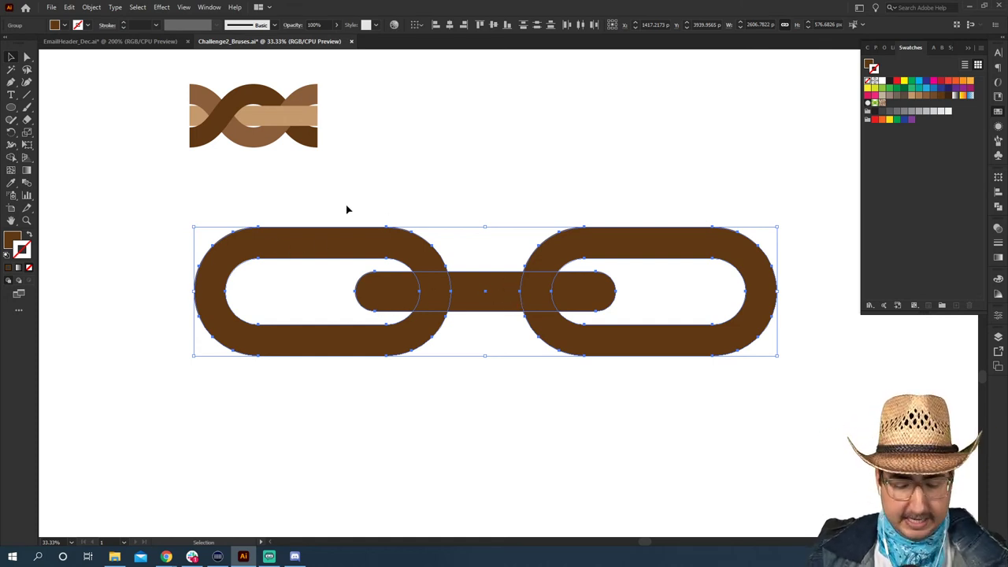
Draw a rectangle about 718 by 883 px over the left link's outer half and one about 756 by 925 px over the right link's.
{"action": "key", "text": "m"}
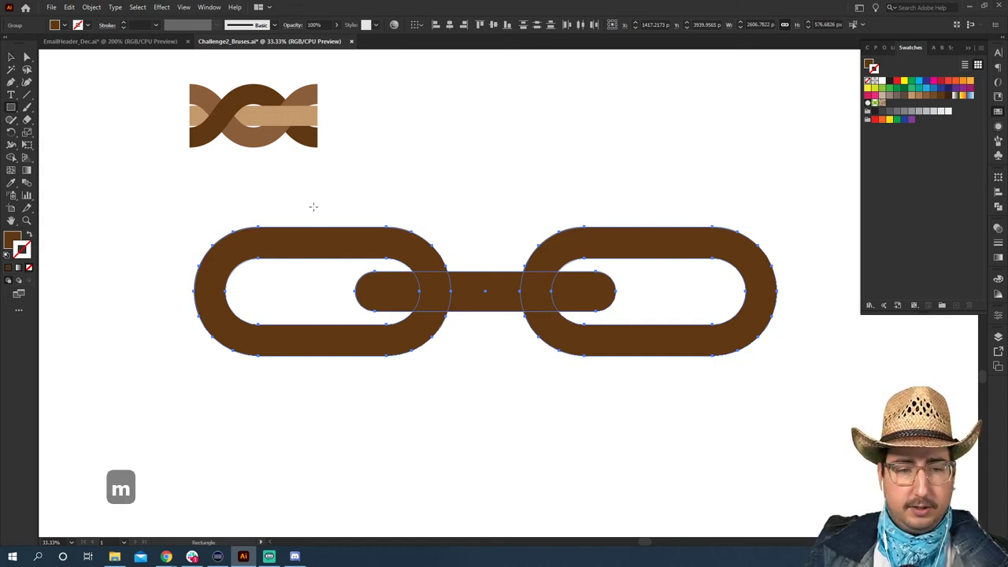
{"action": "mouse_move", "coordinate": [323, 222]}
{"action": "left_mouse_down"}
{"action": "mouse_move", "coordinate": [196, 408]}
{"action": "mouse_move", "coordinate": [161, 418]}
{"action": "left_mouse_up"}
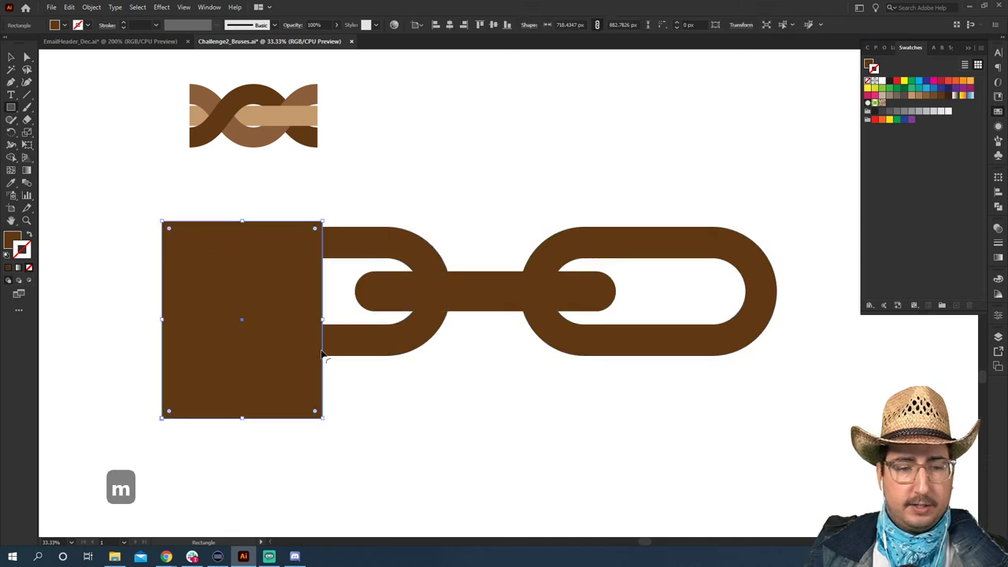
{"action": "left_click", "coordinate": [657, 214]}
{"action": "type", "text": "m"}
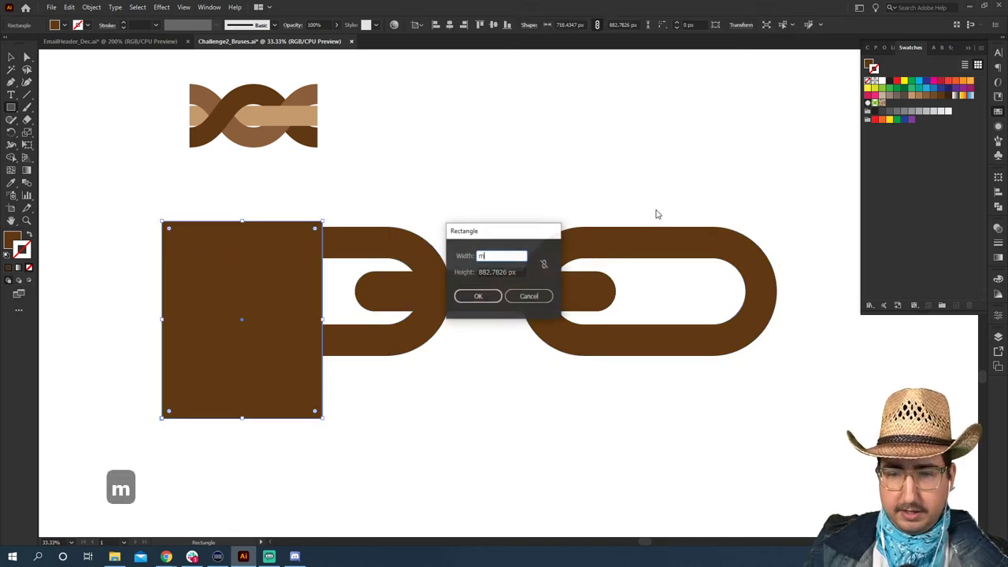
{"action": "left_click", "coordinate": [526, 297]}
{"action": "key", "text": "m"}
{"action": "left_click_drag", "start_coordinate": [649, 204], "coordinate": [818, 409]}
{"action": "key", "text": "v"}
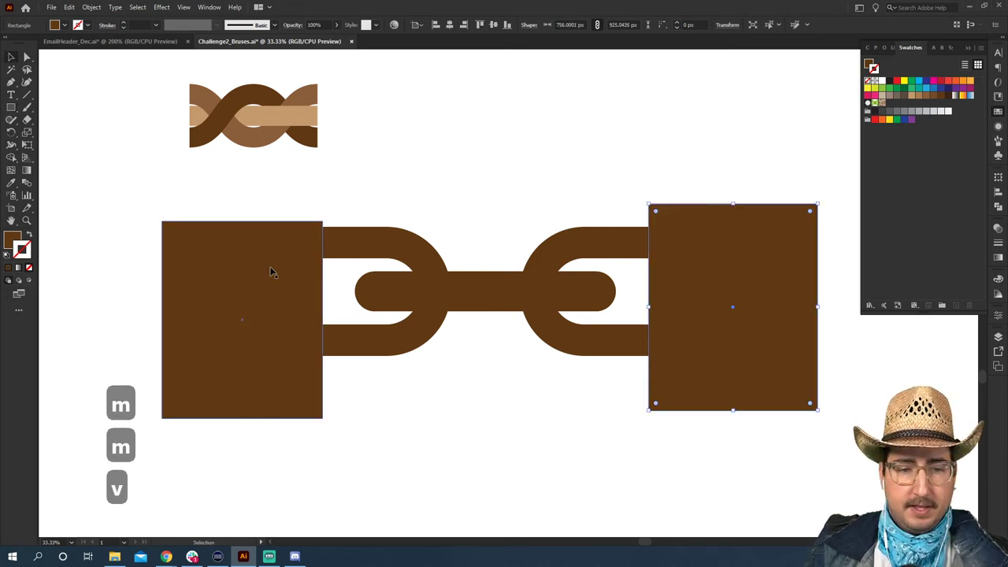
Make one compound path from the two rectangles and another from the two outlined links.
{"action": "left_click", "coordinate": [279, 275]}
{"action": "left_click", "coordinate": [662, 254], "text": "shift"}
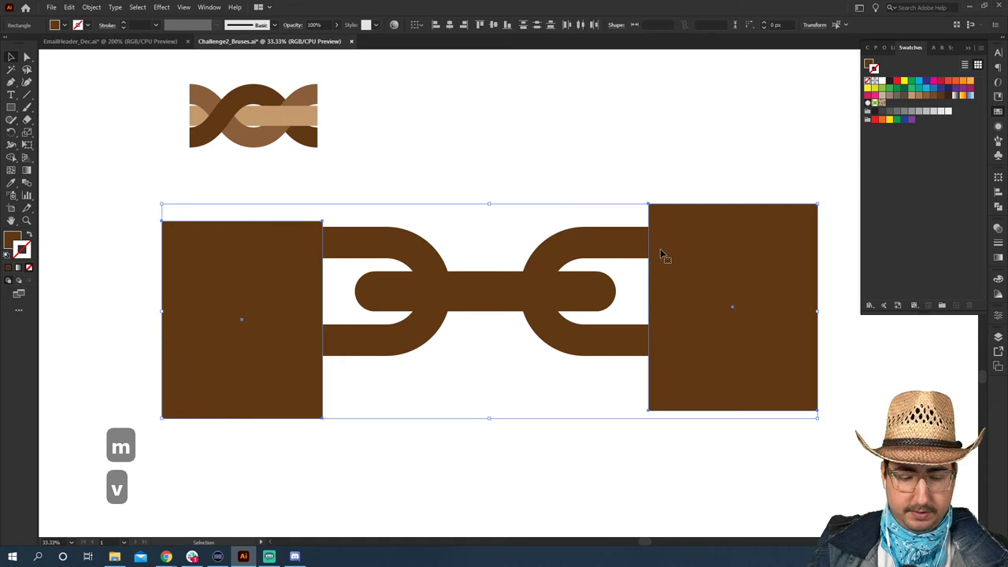
{"action": "key", "text": "ctrl+8"}
{"action": "left_click", "coordinate": [402, 259]}
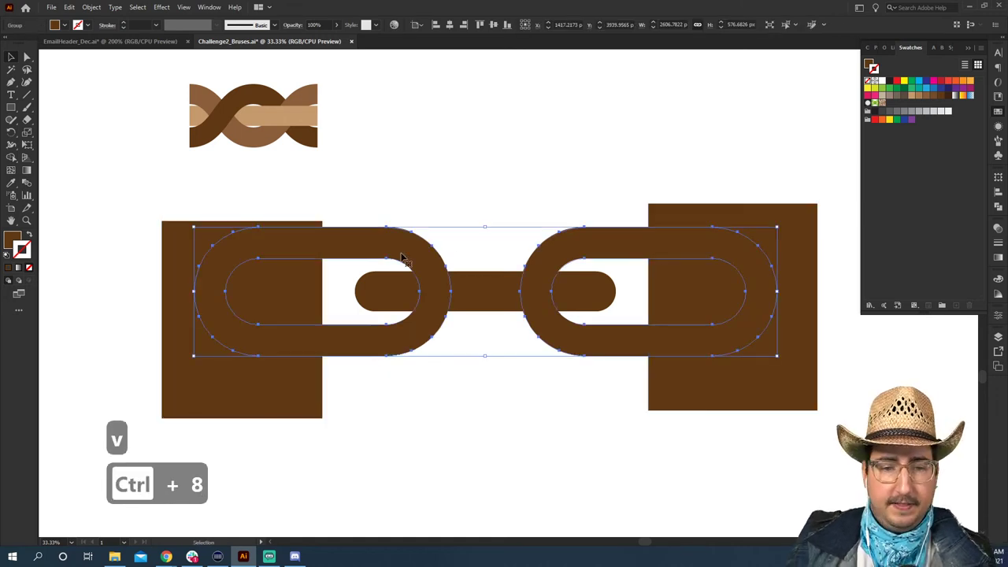
{"action": "key", "text": "ctrl+8"}
Cut away the outer halves of the links by subtracting the rectangles with Pathfinder's Minus Front.
{"action": "left_click", "coordinate": [271, 293], "text": "shift"}
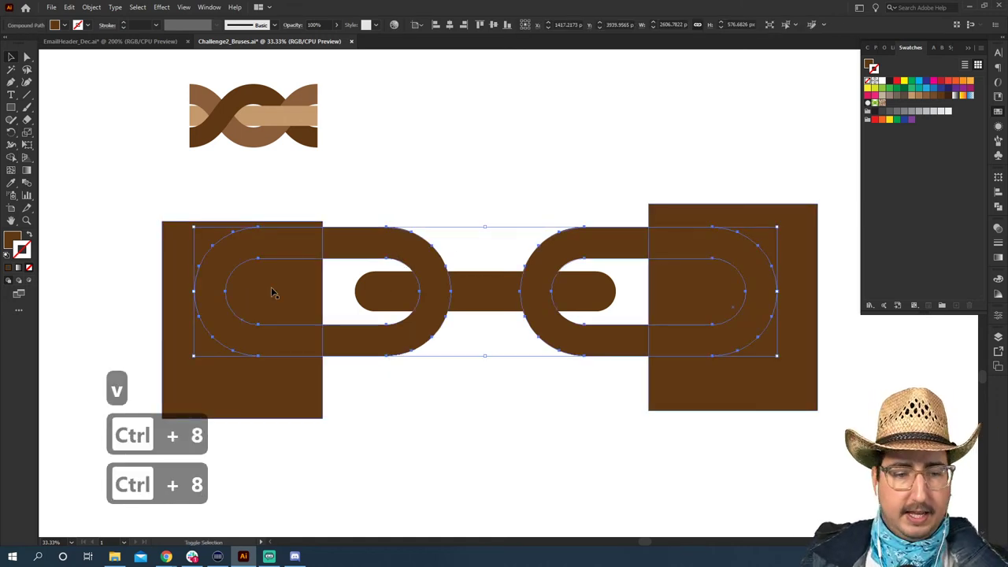
{"action": "left_click", "coordinate": [271, 293], "text": "shift"}
{"action": "left_click", "coordinate": [998, 206]}
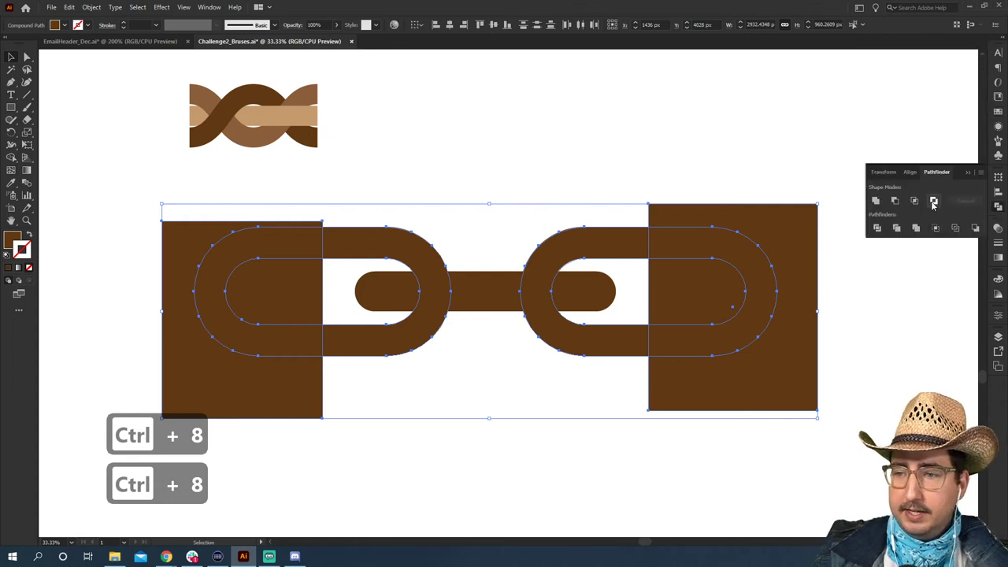
{"action": "left_click", "coordinate": [896, 201]}
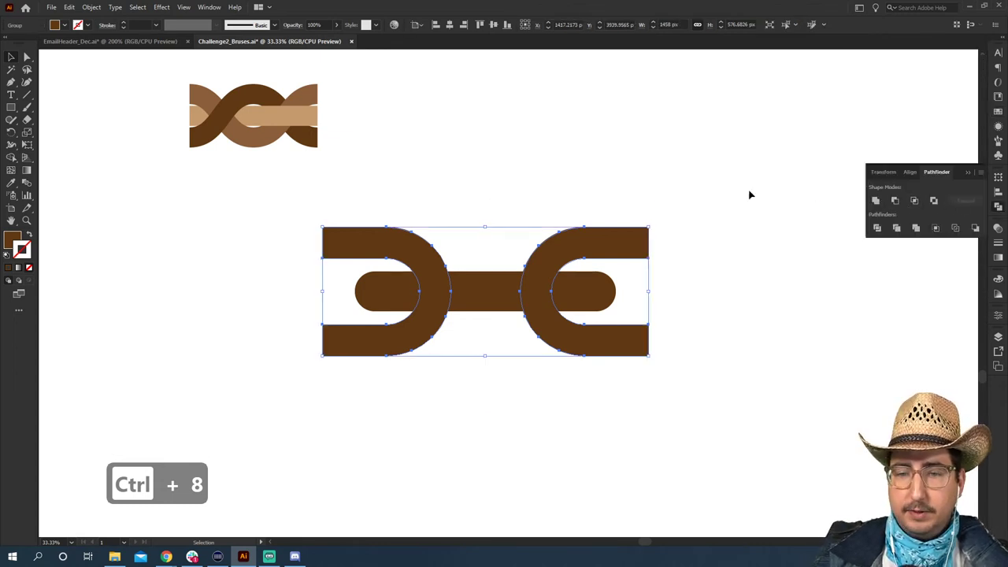
{"action": "left_click", "coordinate": [699, 186]}
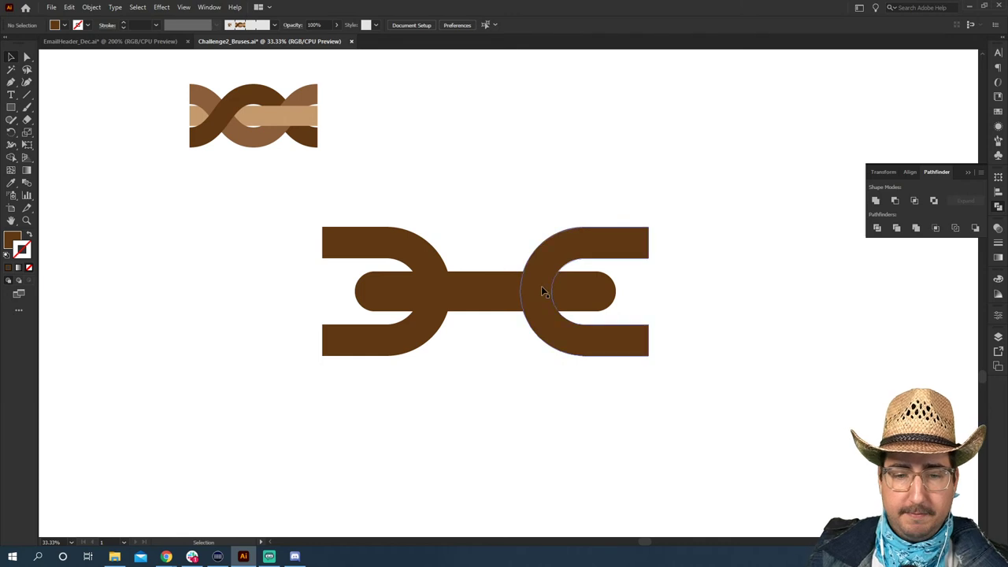
Ungroup the two trimmed half links so each can be selected on its own.
{"action": "left_click", "coordinate": [418, 292]}
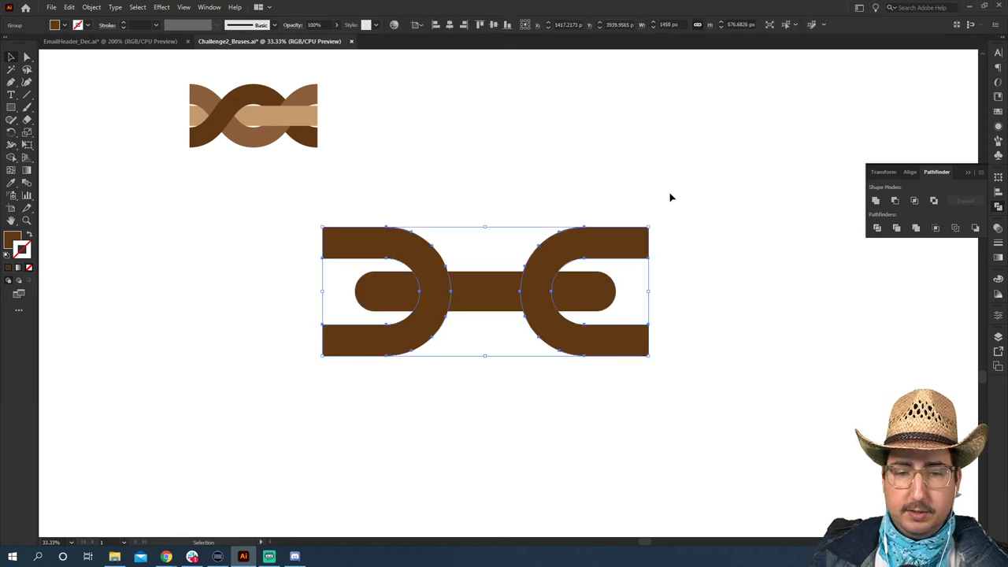
{"action": "key", "text": "ctrl+shift+g"}
{"action": "left_click", "coordinate": [496, 219]}
Fill the left half link with mid grey, the right one with a slightly darker grey, and the bar with dark grey, without strokes.
{"action": "left_click", "coordinate": [445, 288]}
{"action": "left_click", "coordinate": [999, 111]}
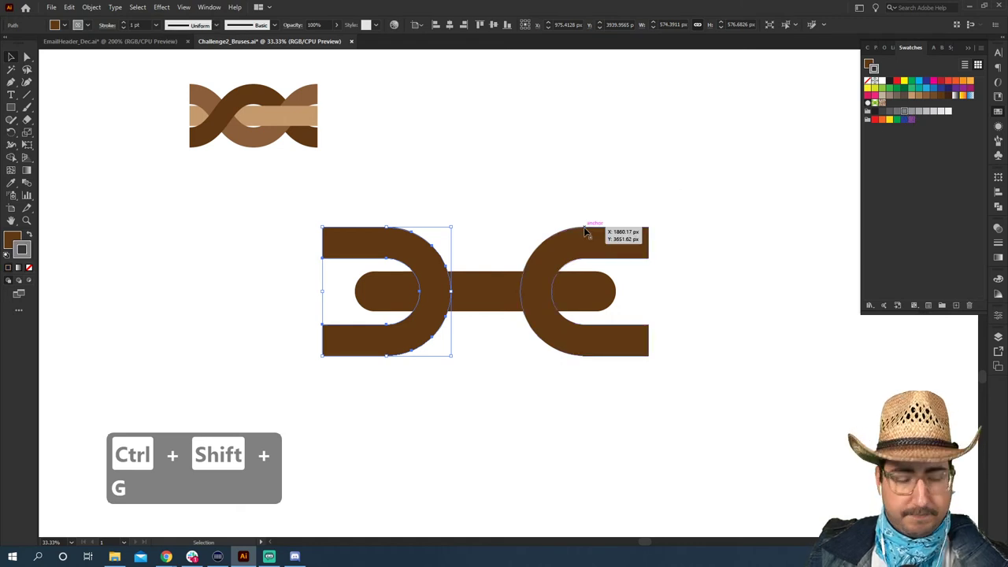
{"action": "key", "text": "slash"}
{"action": "key", "text": "x"}
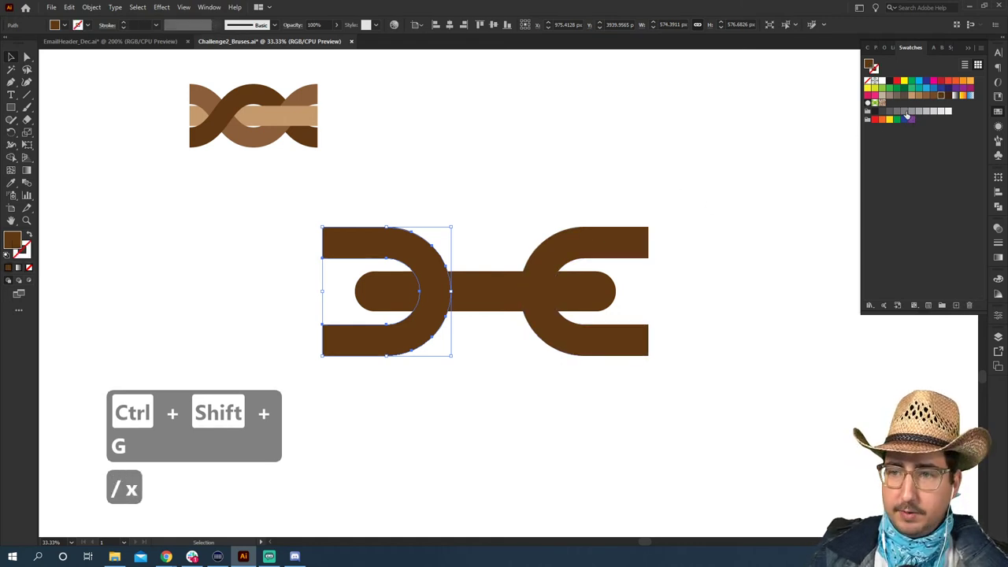
{"action": "left_click", "coordinate": [908, 115]}
{"action": "left_click", "coordinate": [614, 234]}
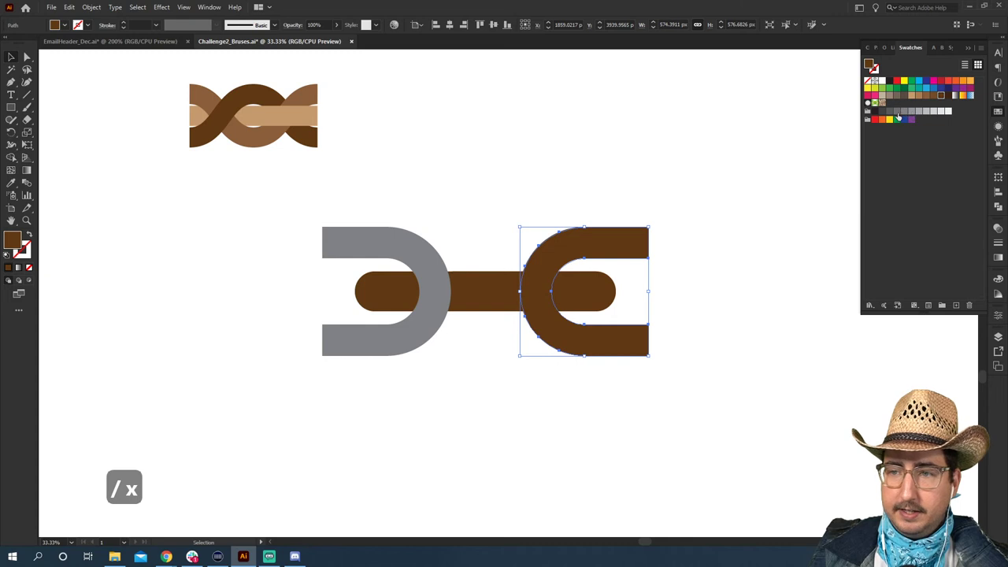
{"action": "left_click", "coordinate": [898, 117]}
{"action": "left_click", "coordinate": [516, 289]}
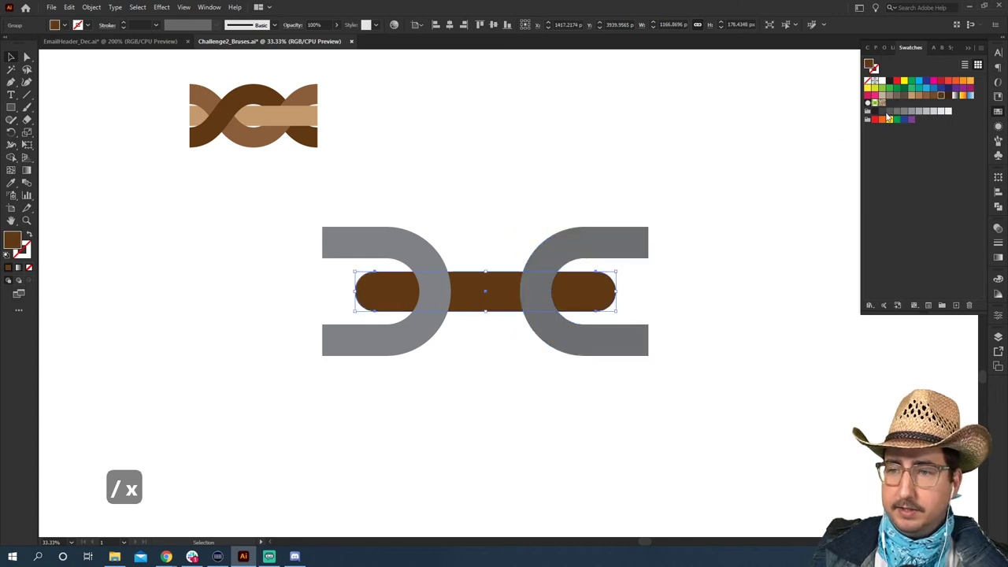
{"action": "left_click", "coordinate": [887, 113]}
{"action": "left_click", "coordinate": [519, 213]}
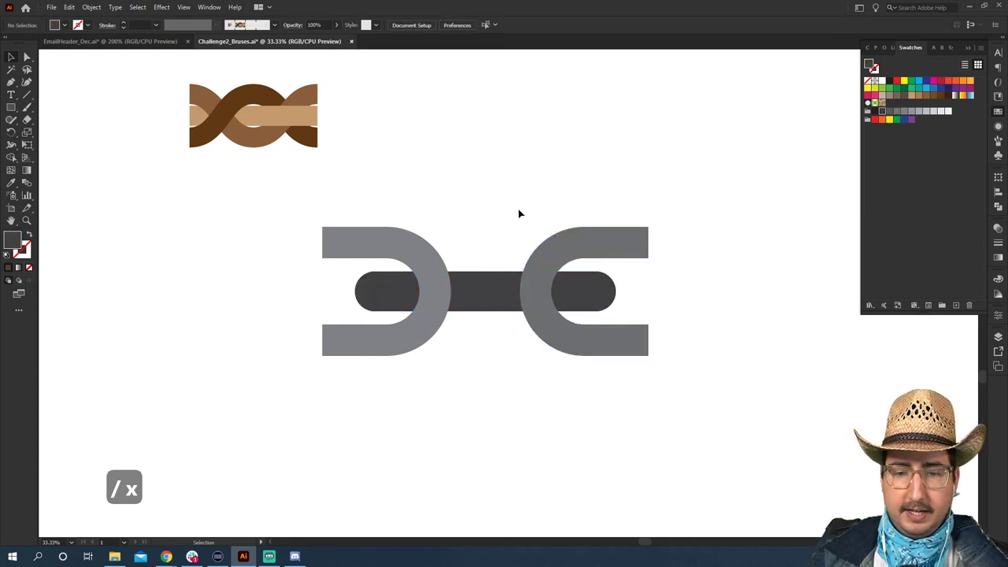
Paste a copy of the dark grey bar in place, in front of both half links.
{"action": "left_click", "coordinate": [508, 307]}
{"action": "key", "text": "ctrl+c"}
{"action": "key", "text": "ctrl+shift+v"}
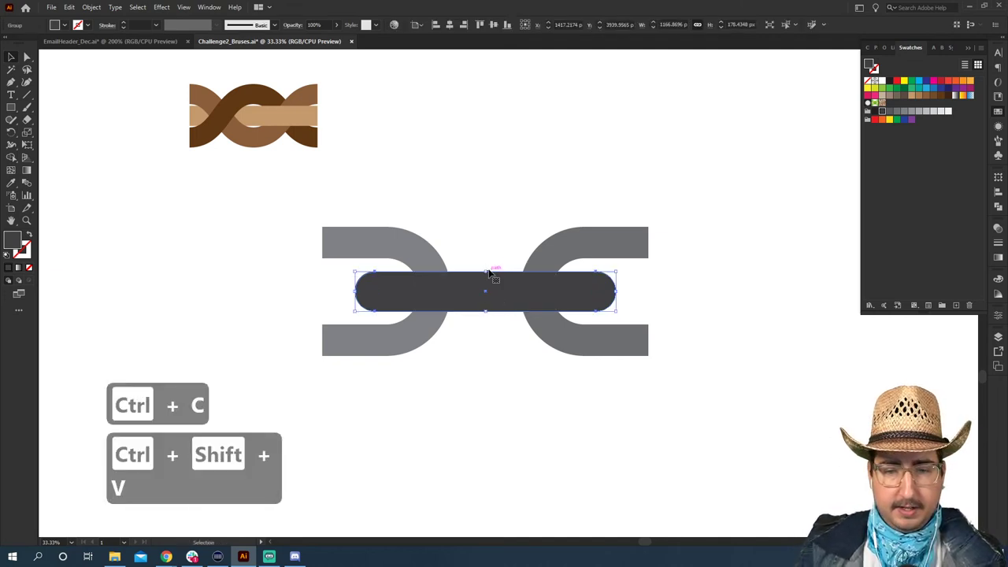
{"action": "left_click", "coordinate": [484, 264]}
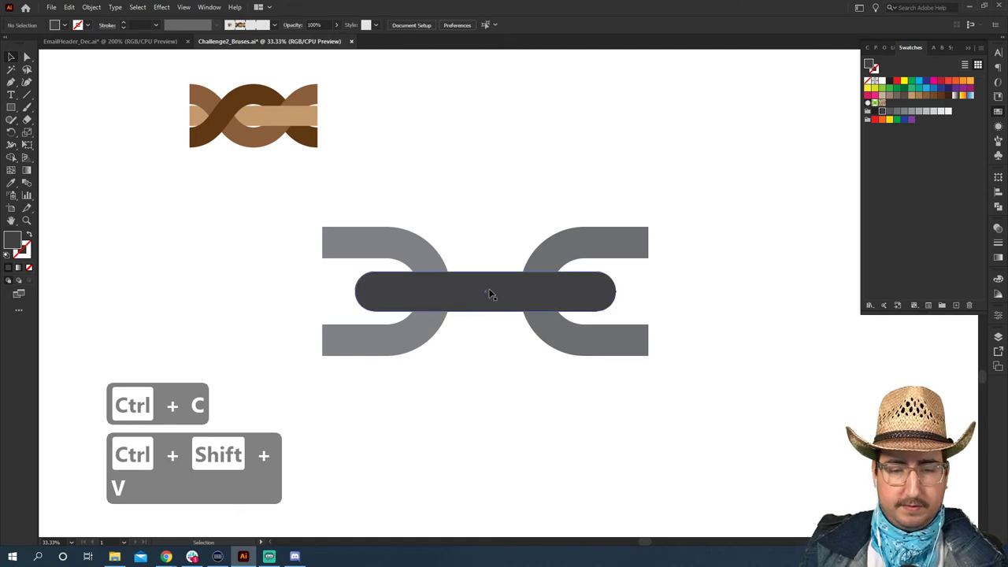
Clip the front bar to its right half using a rectangle about 645 by 265 px as the clipping mask.
{"action": "key", "text": "m"}
{"action": "left_click_drag", "start_coordinate": [480, 263], "coordinate": [624, 321]}
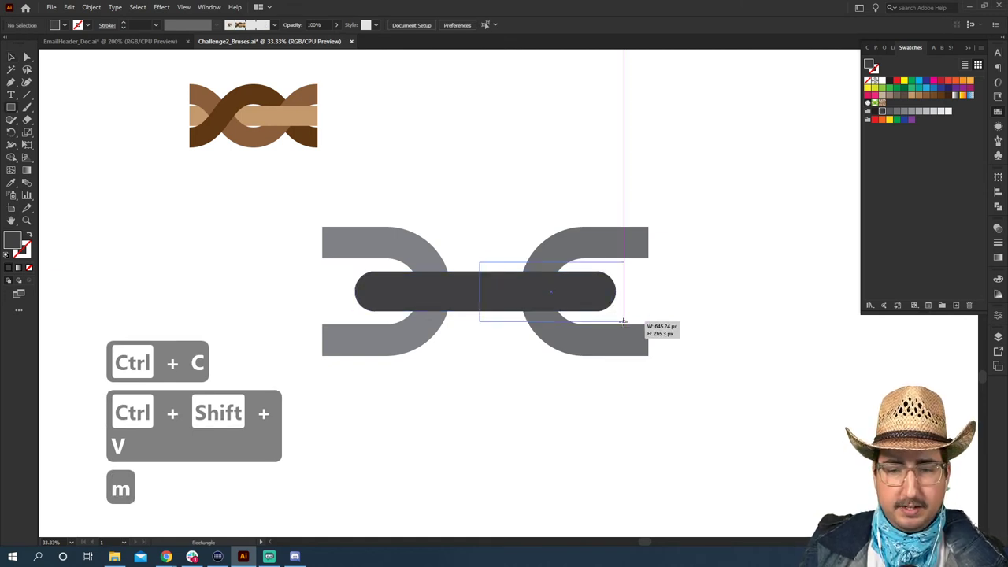
{"action": "key", "text": "v"}
{"action": "left_click", "coordinate": [424, 277], "text": "shift"}
{"action": "right_click", "coordinate": [434, 299]}
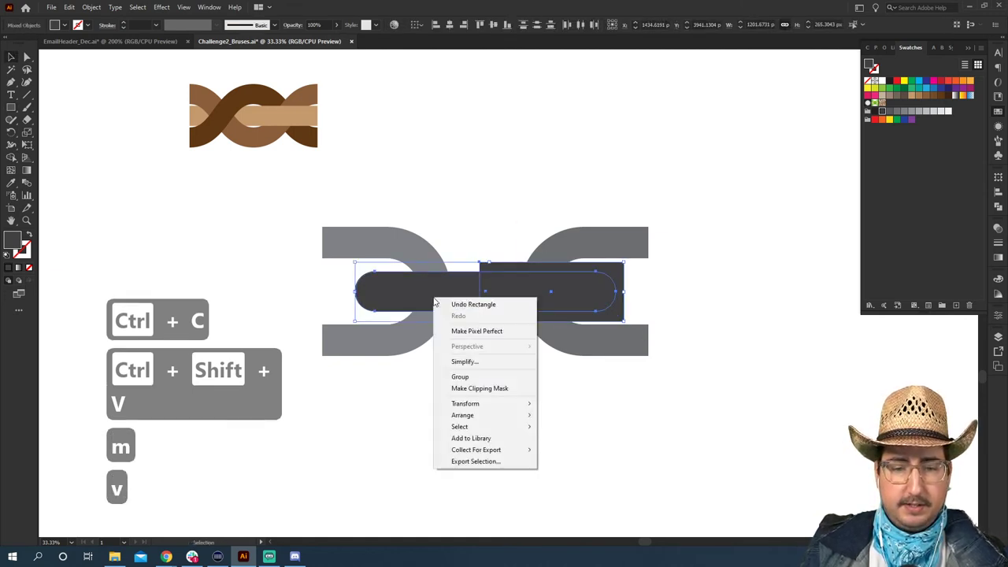
{"action": "left_click", "coordinate": [472, 388]}
{"action": "left_click", "coordinate": [705, 310]}
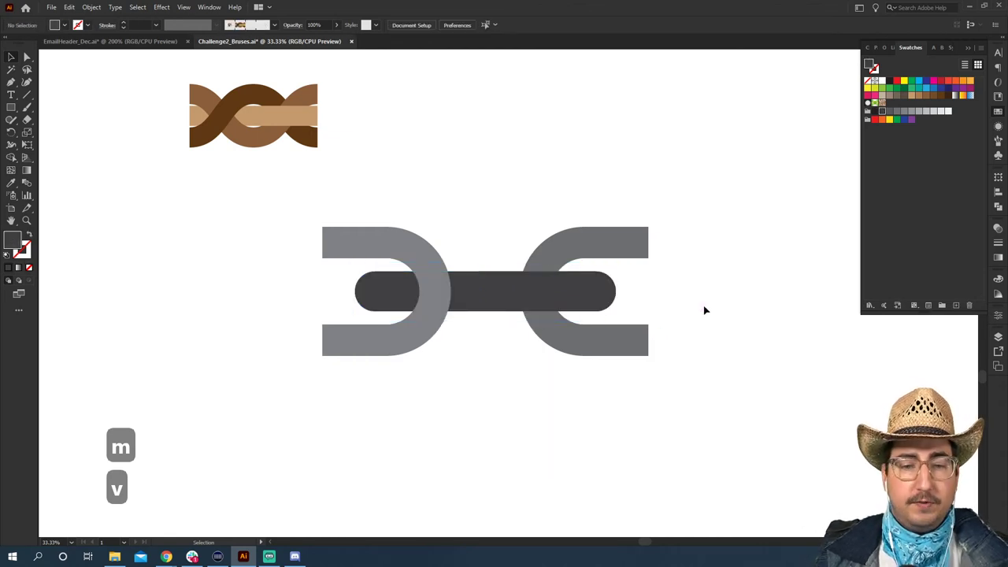
Match the right half link's fill to the lighter grey of the left half link with the Eyedropper.
{"action": "left_click", "coordinate": [560, 260]}
{"action": "key", "text": "i"}
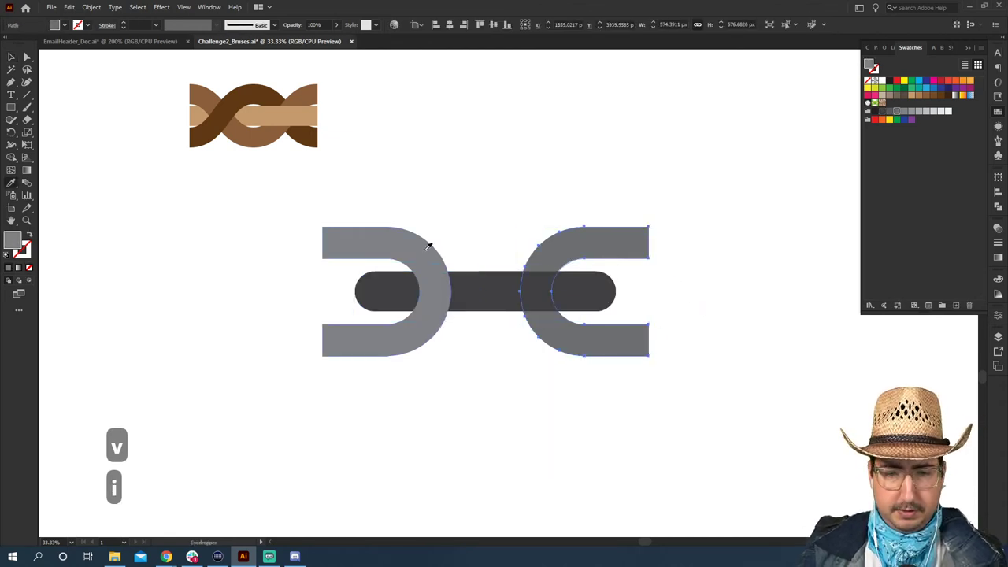
{"action": "left_click", "coordinate": [427, 242]}
{"action": "key", "text": "v"}
{"action": "left_click", "coordinate": [491, 207]}
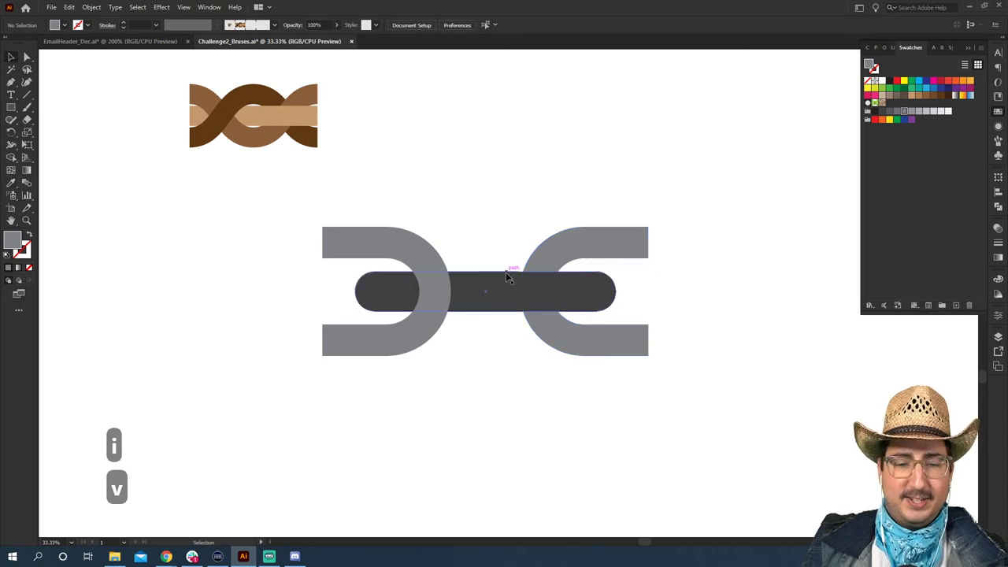
Scale the whole chain artwork down to about 565 by 224 px and select all its pieces again.
{"action": "left_click_drag", "start_coordinate": [334, 215], "coordinate": [740, 410]}
{"action": "key", "text": "s"}
{"action": "left_click_drag", "start_coordinate": [665, 379], "coordinate": [605, 279]}
{"action": "key", "text": "v"}
{"action": "left_click", "coordinate": [606, 279]}
{"action": "left_click_drag", "start_coordinate": [577, 236], "coordinate": [416, 329]}
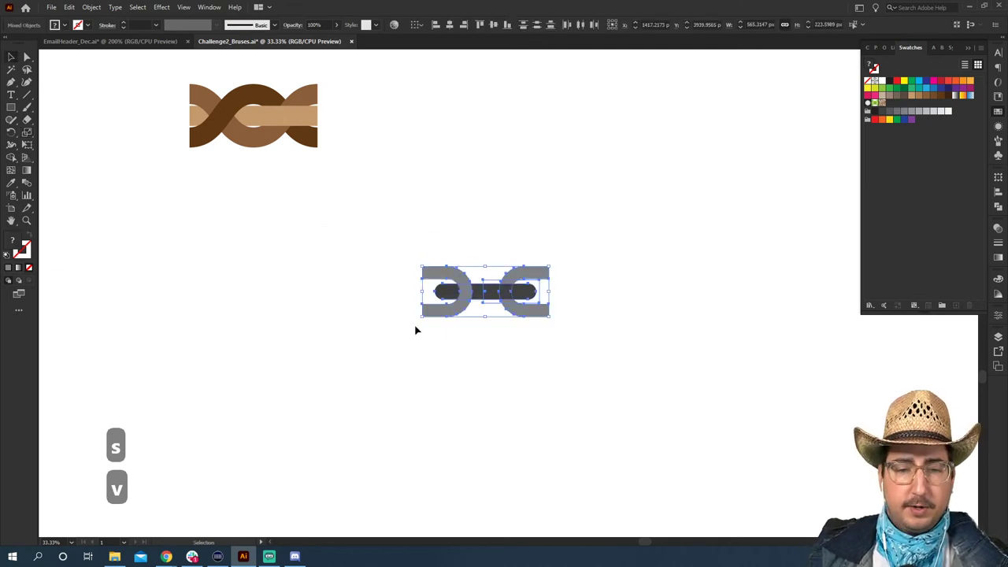
Save the selected chain artwork as a new pattern brush named "Chain".
{"action": "left_click", "coordinate": [260, 28]}
{"action": "left_click", "coordinate": [248, 107]}
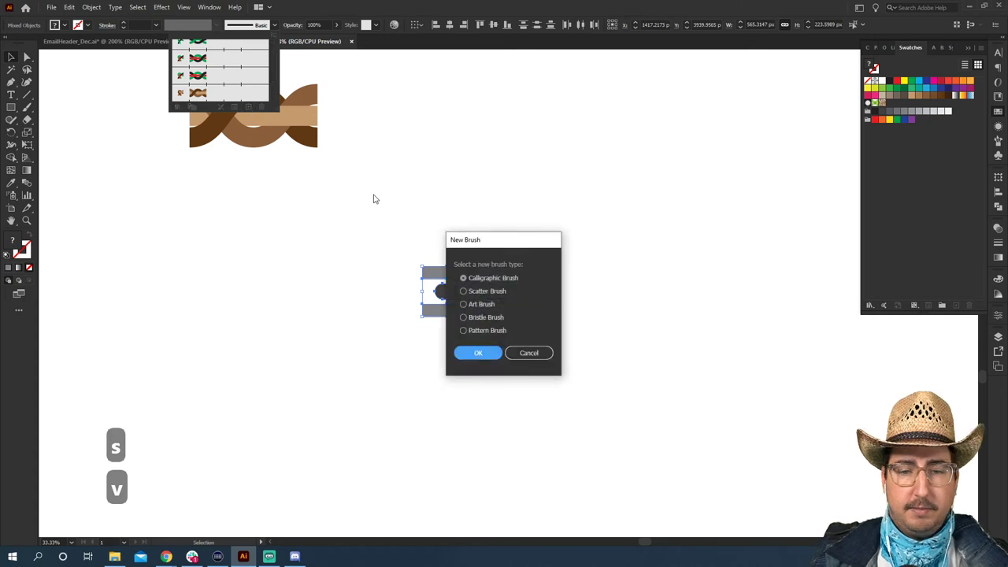
{"action": "left_click", "coordinate": [479, 331]}
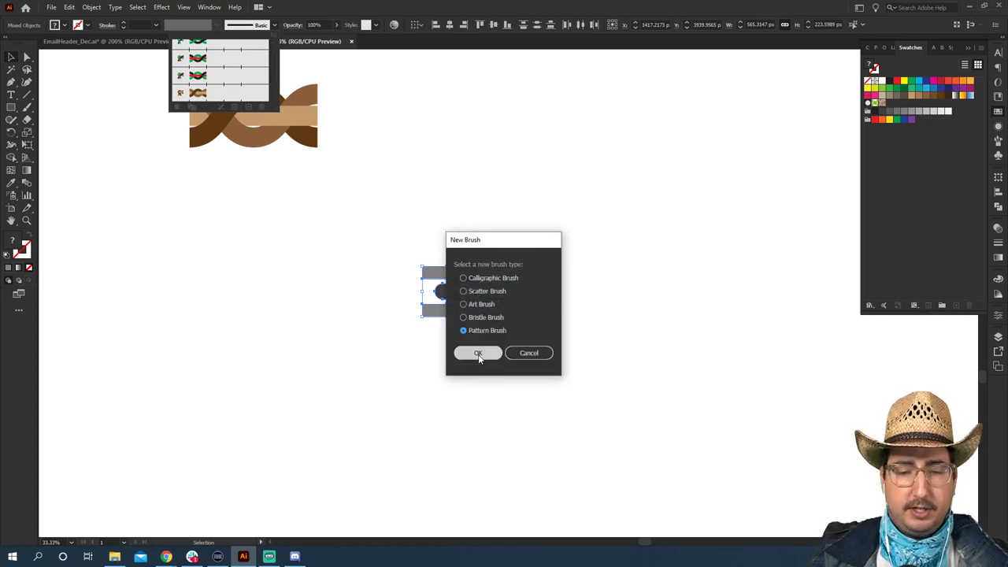
{"action": "left_click", "coordinate": [478, 355]}
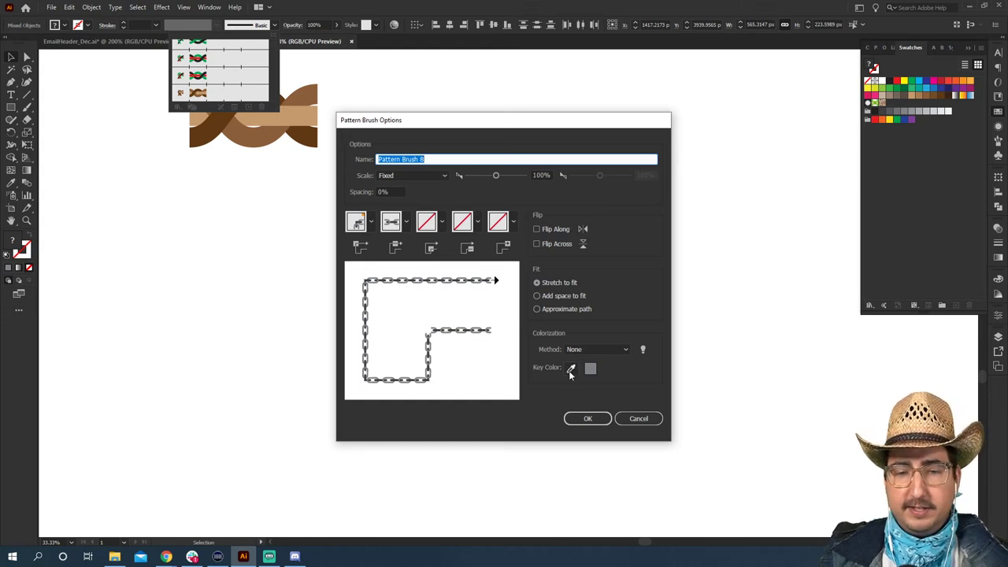
{"action": "type", "text": "Chian"}
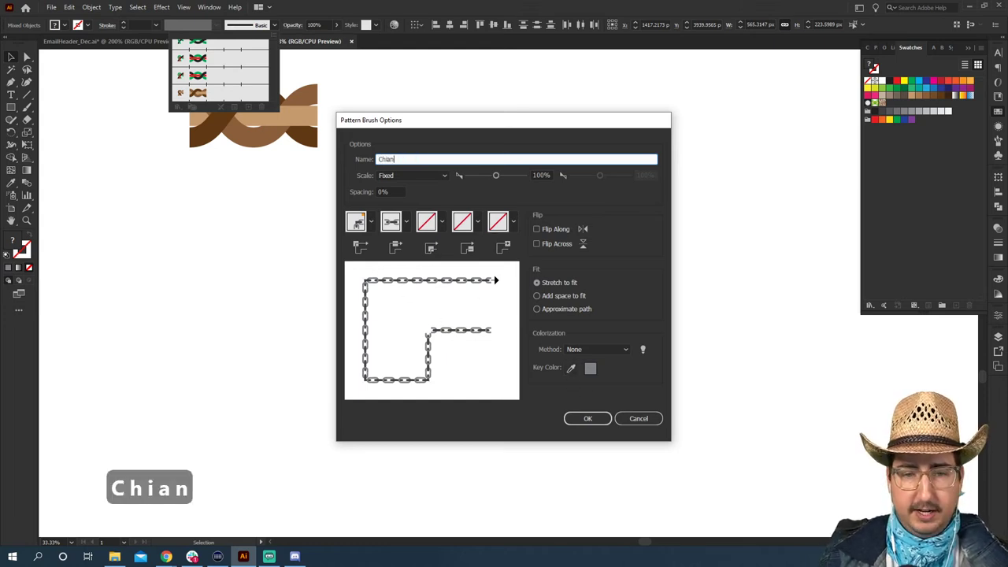
{"action": "key", "text": "BackSpace"}
{"action": "key", "text": "BackSpace"}
{"action": "key", "text": "BackSpace"}
{"action": "type", "text": "ain"}
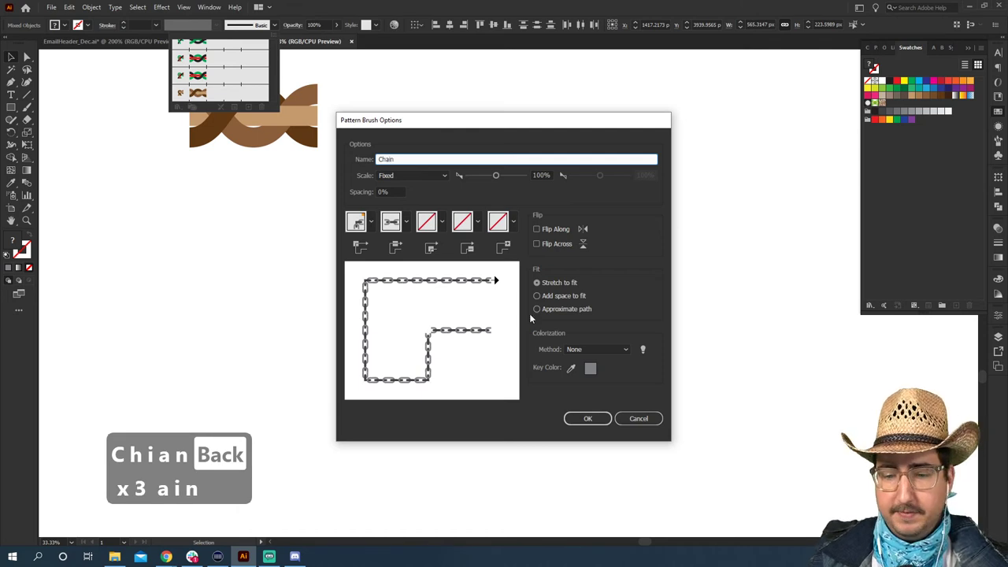
{"action": "left_click", "coordinate": [587, 418]}
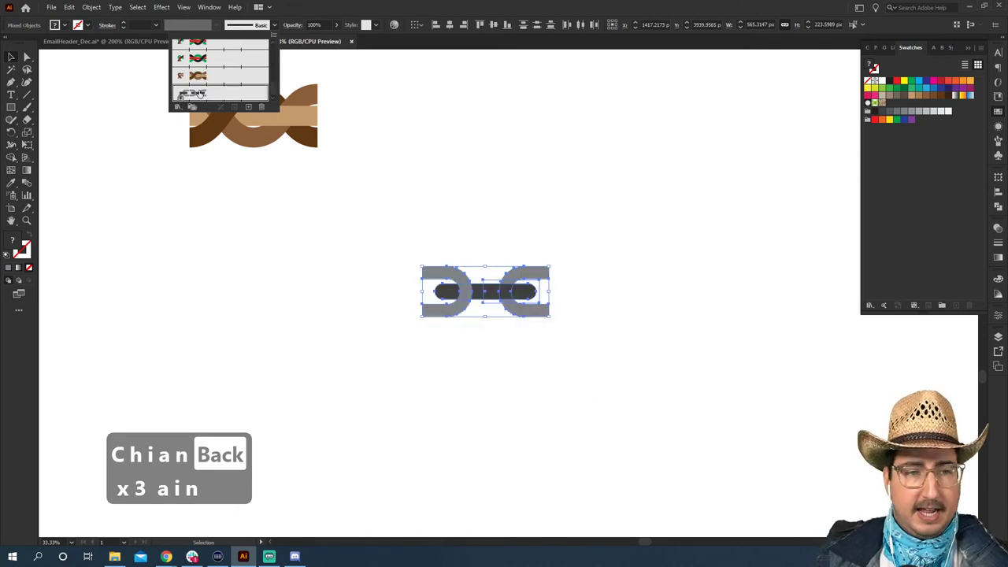
Paint a freehand S-shaped stroke with the Chain brush in the empty area beside the chain tile.
{"action": "key", "text": "z"}
{"action": "left_click", "coordinate": [419, 357], "text": "alt"}
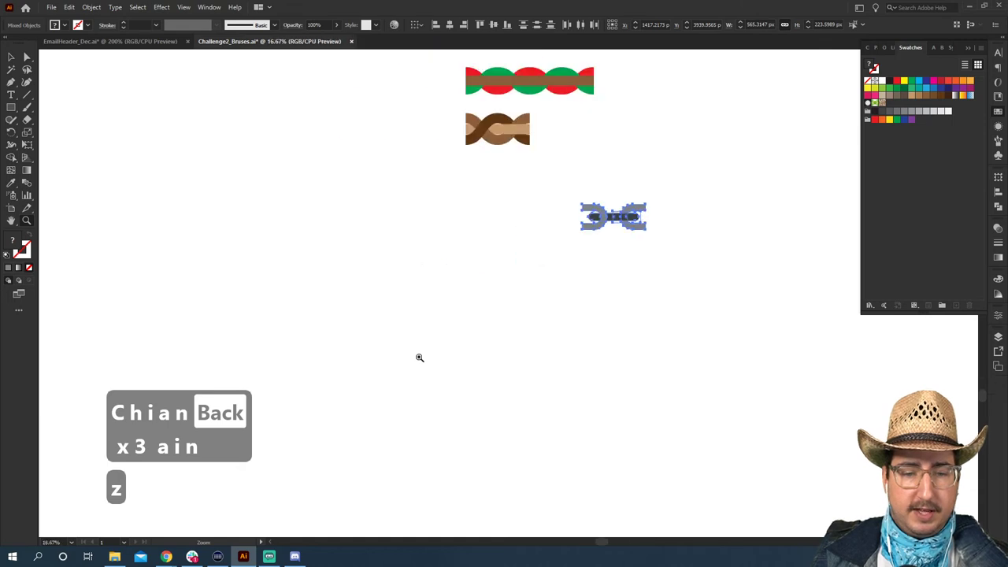
{"action": "scroll", "coordinate": [419, 358], "scroll_direction": "down", "scroll_amount": 3}
{"action": "key", "text": "b"}
{"action": "mouse_move", "coordinate": [211, 117]}
{"action": "left_mouse_down"}
{"action": "mouse_move", "coordinate": [238, 243]}
{"action": "mouse_move", "coordinate": [614, 434]}
{"action": "left_mouse_up"}
{"action": "key", "text": "v"}
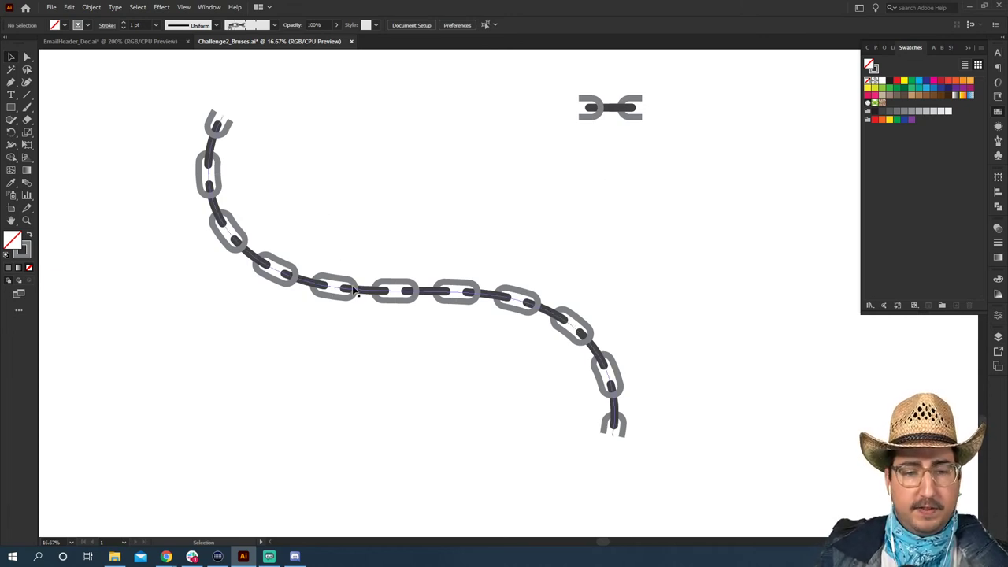
{"action": "key", "text": "v"}
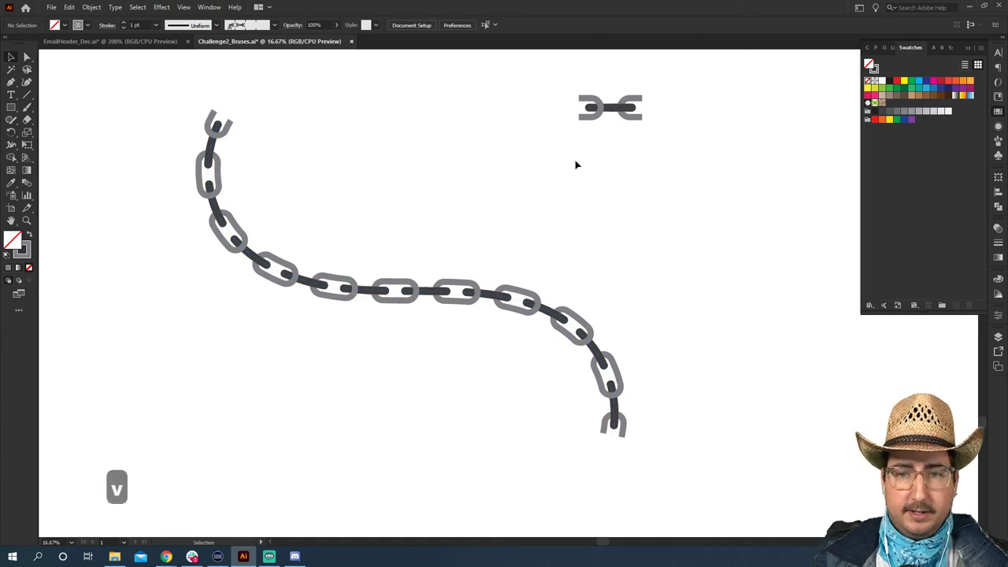
Scale the chain stroke's path to about 2064 by 1621 px and place it just below the chain tile.
{"action": "key", "text": "z"}
{"action": "left_click", "coordinate": [603, 178]}
{"action": "left_click", "coordinate": [546, 250]}
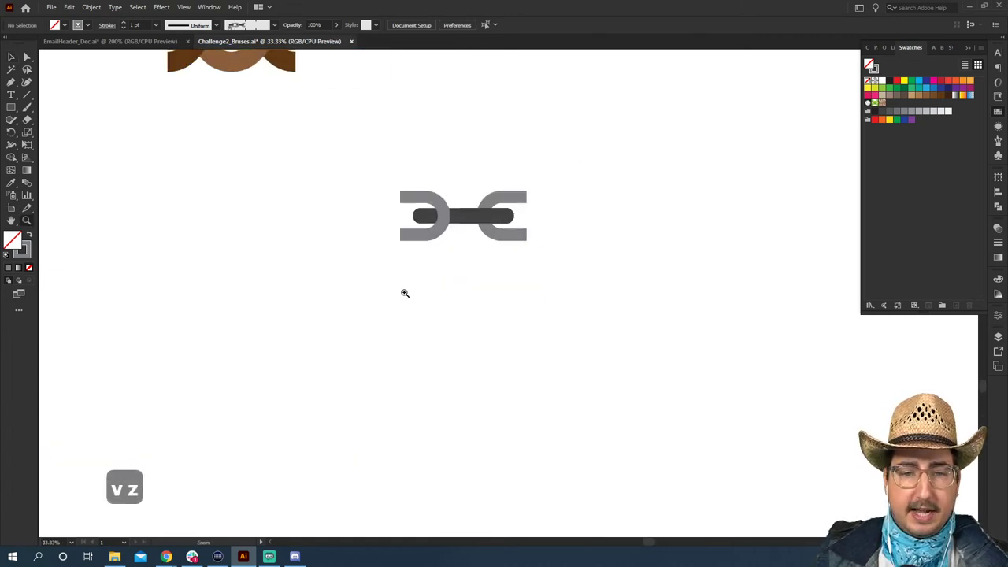
{"action": "key", "text": "z"}
{"action": "key", "text": "ctrl+minus"}
{"action": "key", "text": "ctrl+minus"}
{"action": "key", "text": "v"}
{"action": "left_click_drag", "start_coordinate": [394, 323], "coordinate": [290, 418]}
{"action": "key", "text": "s"}
{"action": "left_click_drag", "start_coordinate": [526, 255], "coordinate": [464, 303]}
{"action": "key", "text": "v"}
{"action": "left_click_drag", "start_coordinate": [380, 377], "coordinate": [547, 282]}
{"action": "key", "text": "z"}
{"action": "left_click", "coordinate": [551, 229]}
{"action": "left_click", "coordinate": [505, 260]}
{"action": "key", "text": "v"}
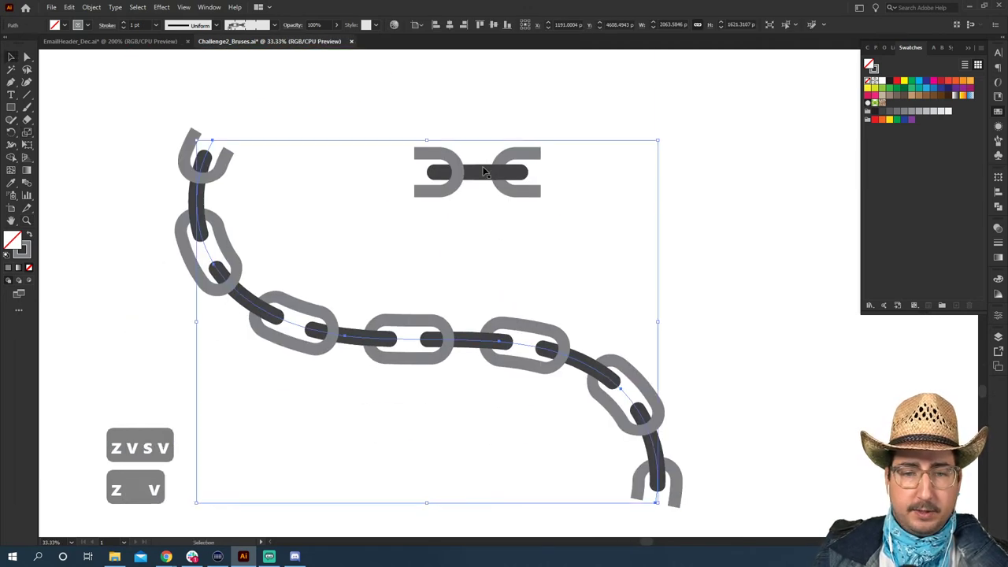
{"action": "left_click", "coordinate": [456, 274]}
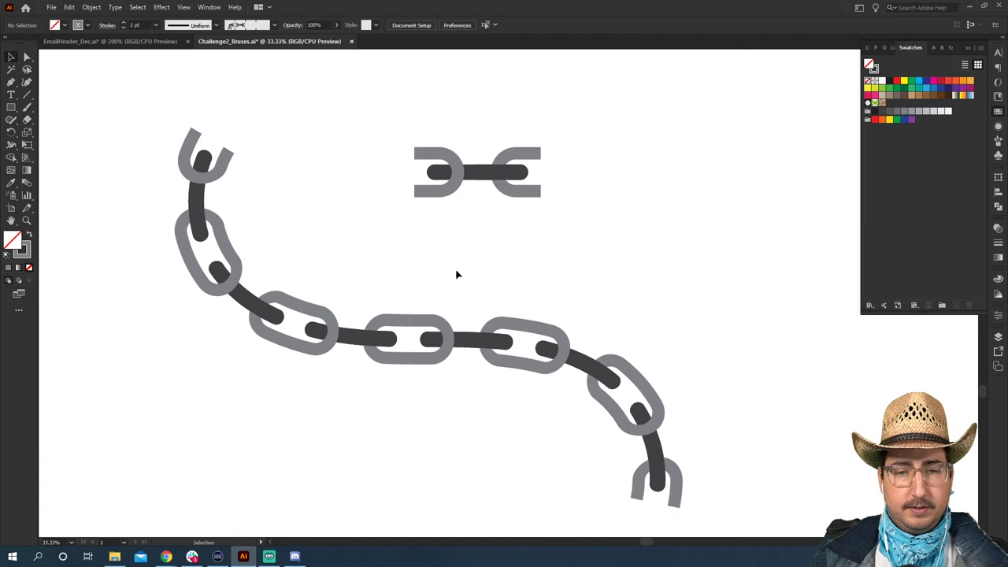
Try rotating the chain tile's dark bar and its clipped front copy by half a turn.
{"action": "left_click", "coordinate": [489, 178]}
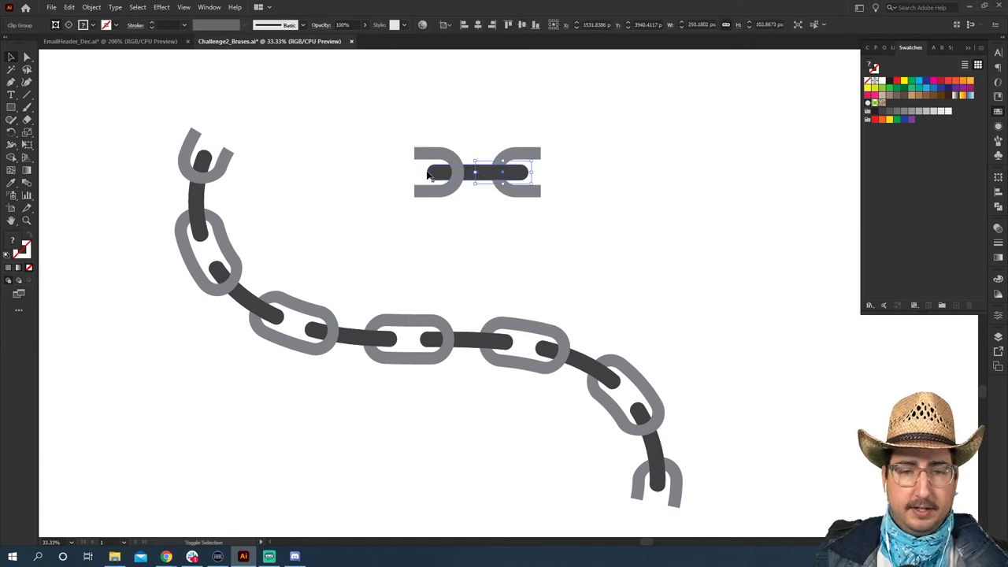
{"action": "key", "text": "r"}
{"action": "left_click_drag", "start_coordinate": [401, 147], "coordinate": [582, 227]}
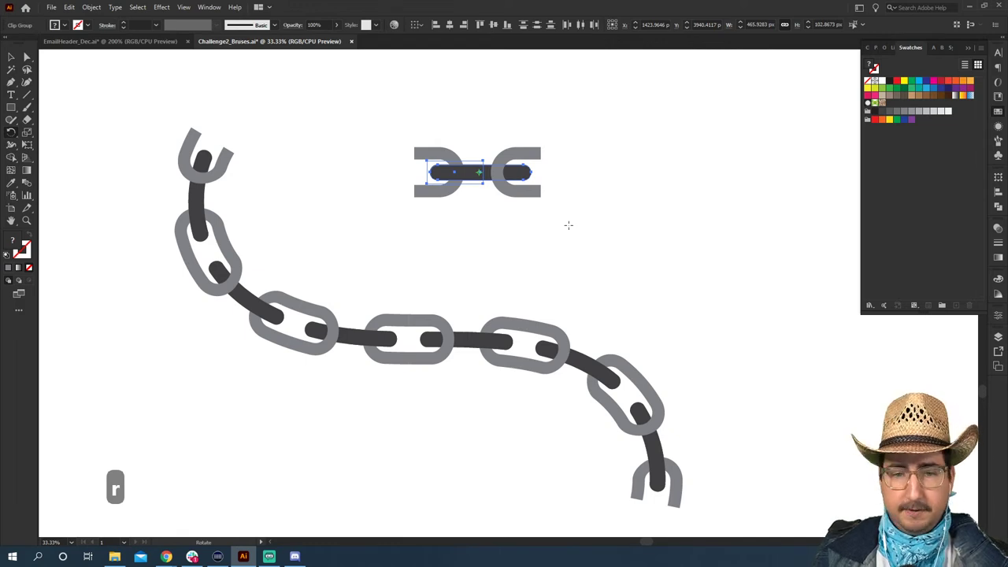
{"action": "key", "text": "v"}
{"action": "left_click", "coordinate": [569, 226]}
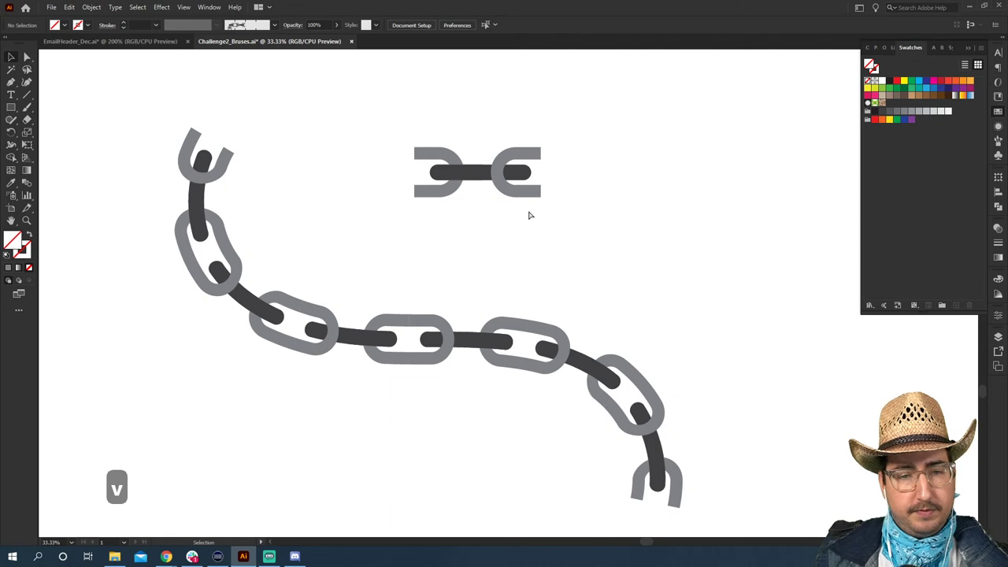
{"action": "key", "text": "ctrl+z"}
{"action": "left_click", "coordinate": [507, 231]}
Bring the full dark grey bar of the chain tile in front of both half links.
{"action": "left_click", "coordinate": [449, 189]}
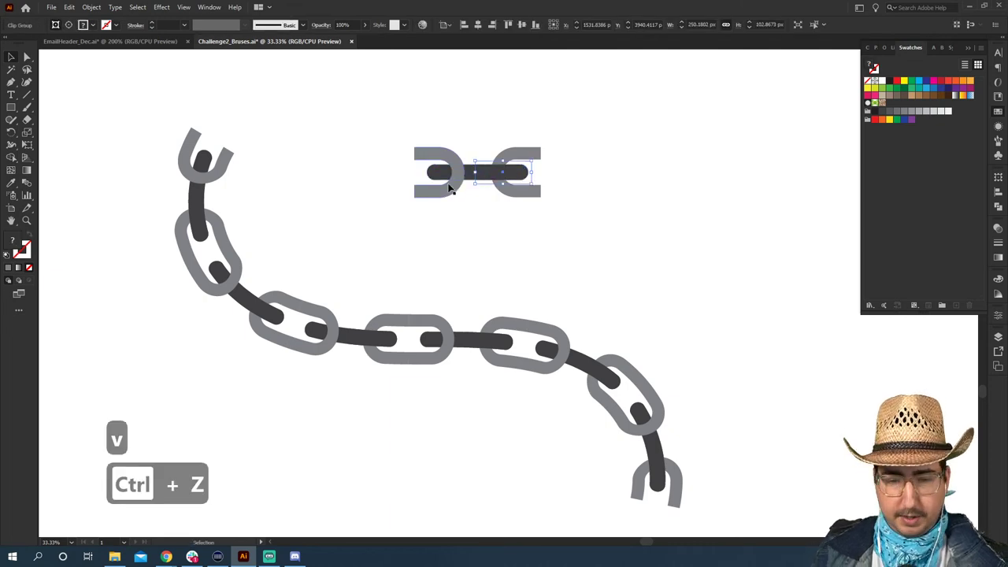
{"action": "left_click", "coordinate": [439, 180]}
{"action": "key", "text": "ctrl+shift+bracketright"}
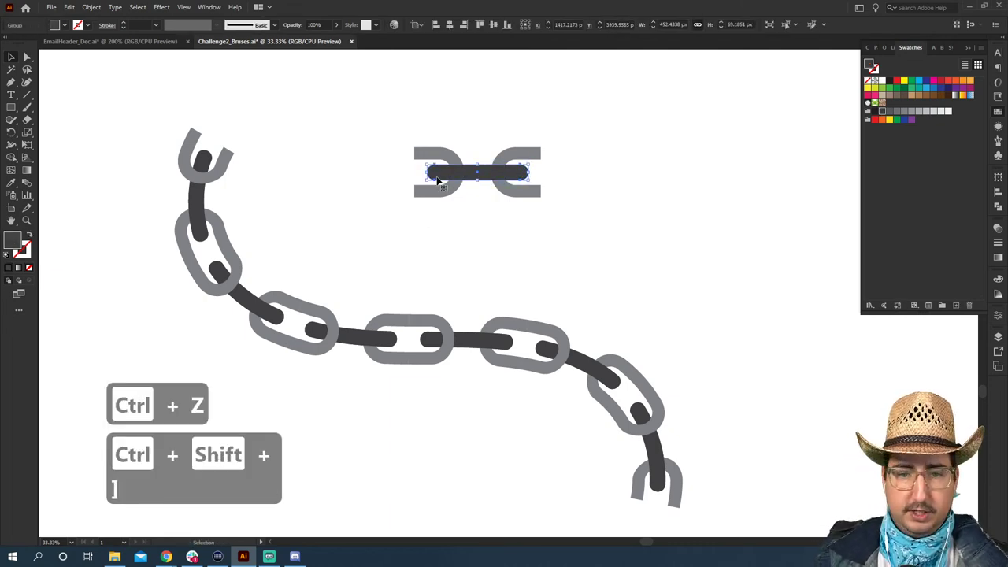
{"action": "left_click", "coordinate": [435, 246]}
Replace the Chain brush's artwork with the revised chain tile and apply the change to the existing strokes.
{"action": "left_click_drag", "start_coordinate": [398, 120], "coordinate": [608, 254]}
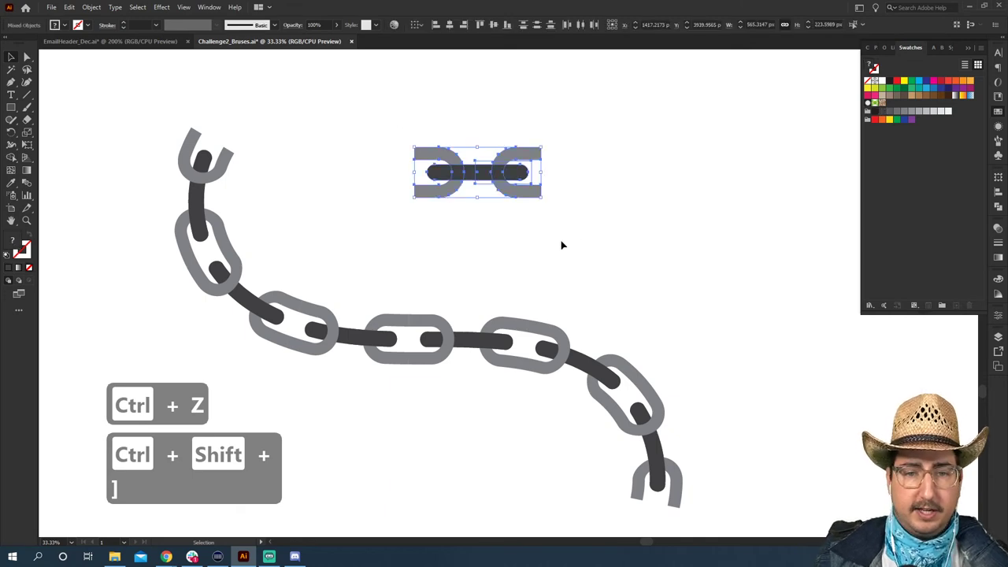
{"action": "left_click", "coordinate": [274, 24]}
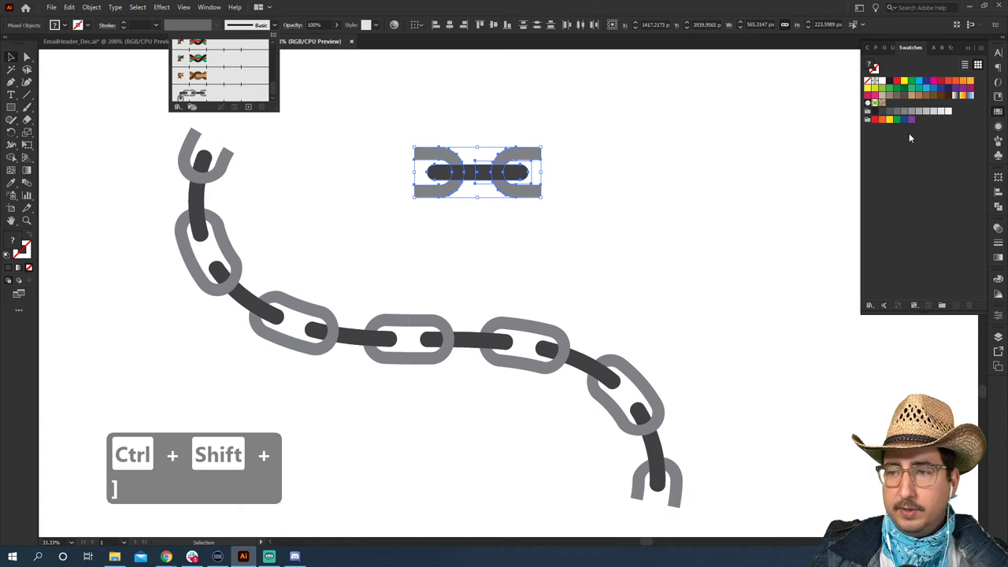
{"action": "left_click", "coordinate": [1002, 145]}
{"action": "left_click", "coordinate": [999, 142]}
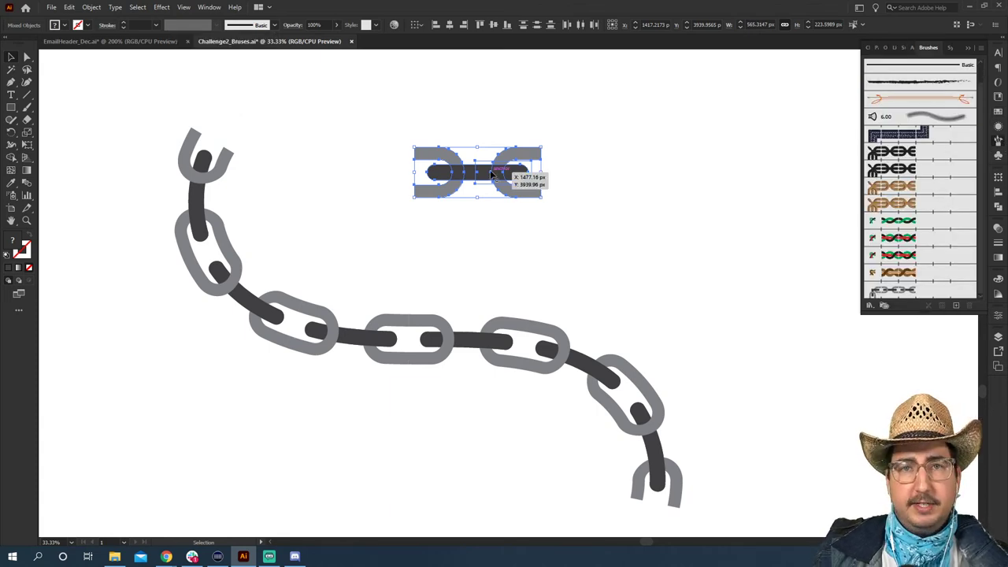
{"action": "mouse_move", "coordinate": [495, 175]}
{"action": "left_mouse_down"}
{"action": "mouse_move", "coordinate": [622, 197]}
{"action": "mouse_move", "coordinate": [897, 291]}
{"action": "left_mouse_up"}
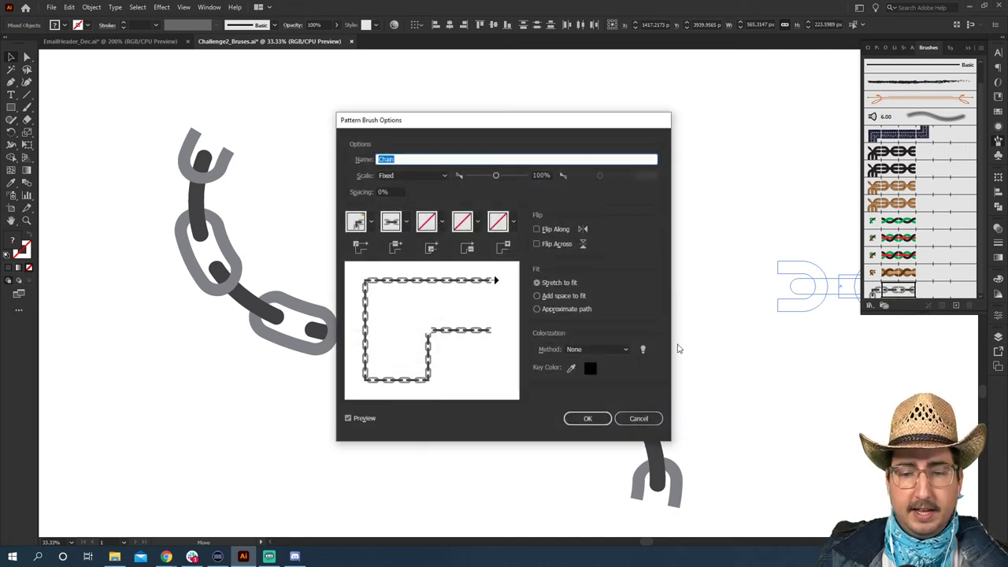
{"action": "left_click", "coordinate": [597, 423]}
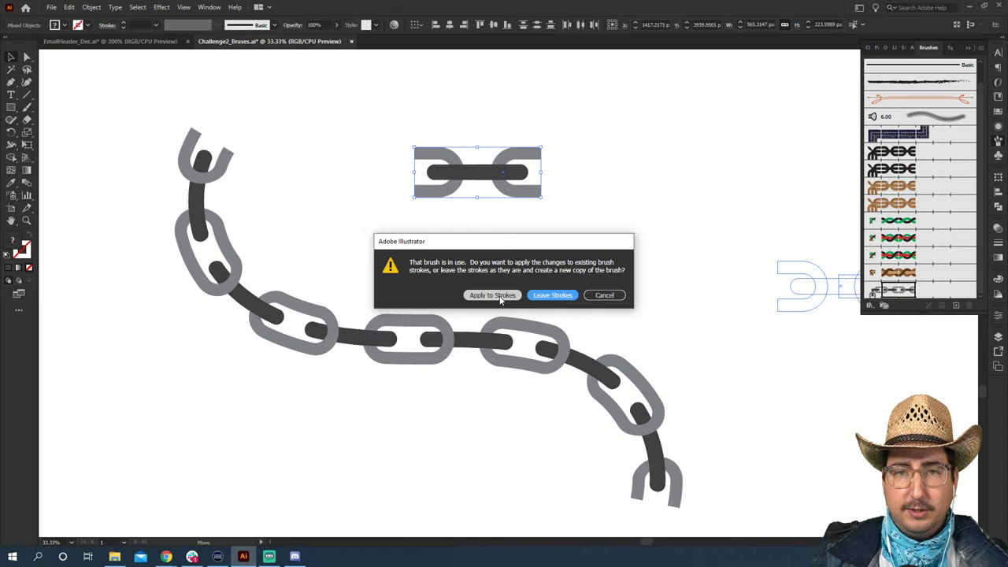
{"action": "left_click", "coordinate": [494, 296]}
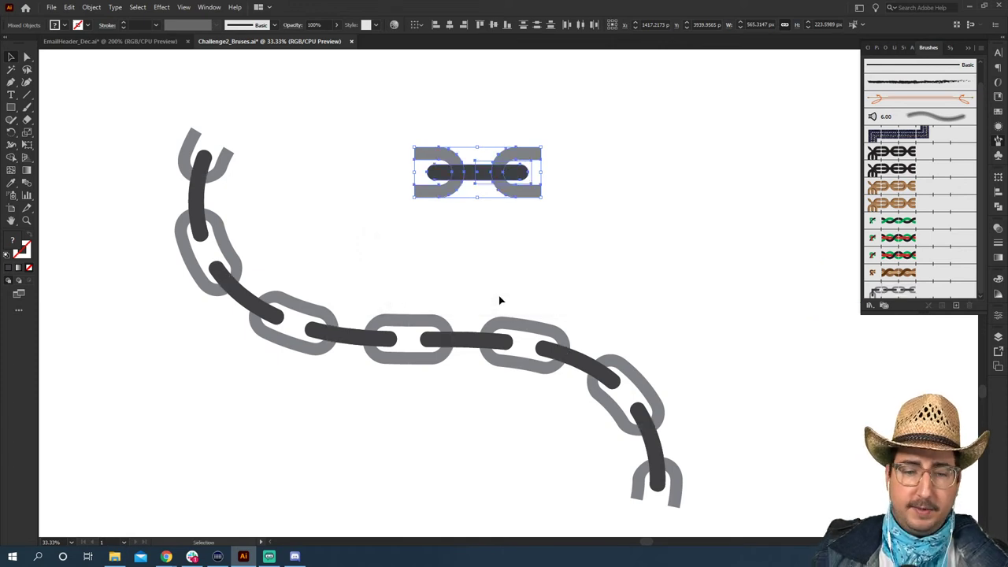
{"action": "left_click", "coordinate": [627, 294]}
{"action": "key", "text": "z"}
{"action": "key", "text": "ctrl+minus"}
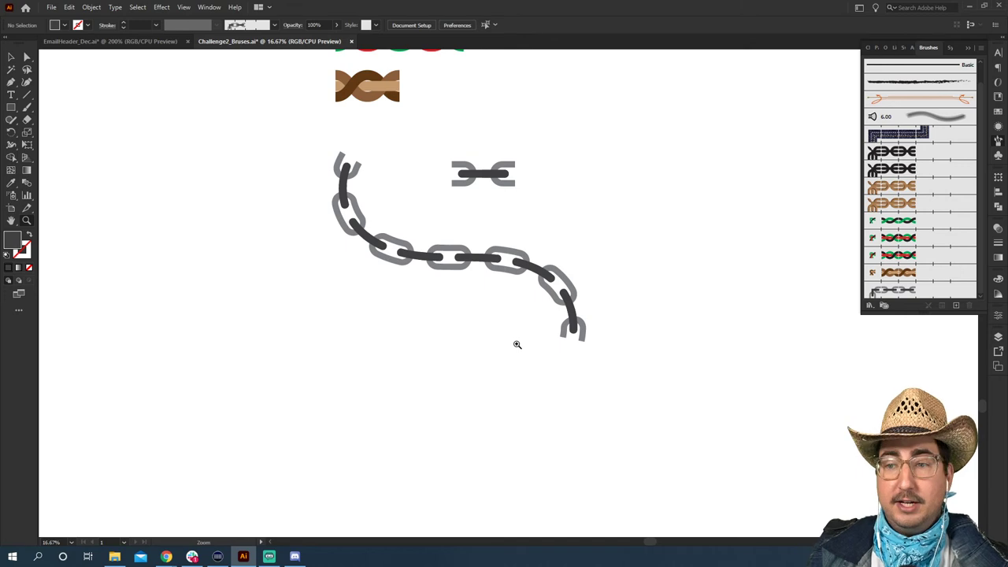
Start an Inner Glow effect on the chain tile's dark grey bar and set the glow colour to black.
{"action": "left_click", "coordinate": [495, 203]}
{"action": "left_click", "coordinate": [495, 272]}
{"action": "left_click", "coordinate": [505, 292]}
{"action": "key", "text": "v"}
{"action": "left_click", "coordinate": [509, 276]}
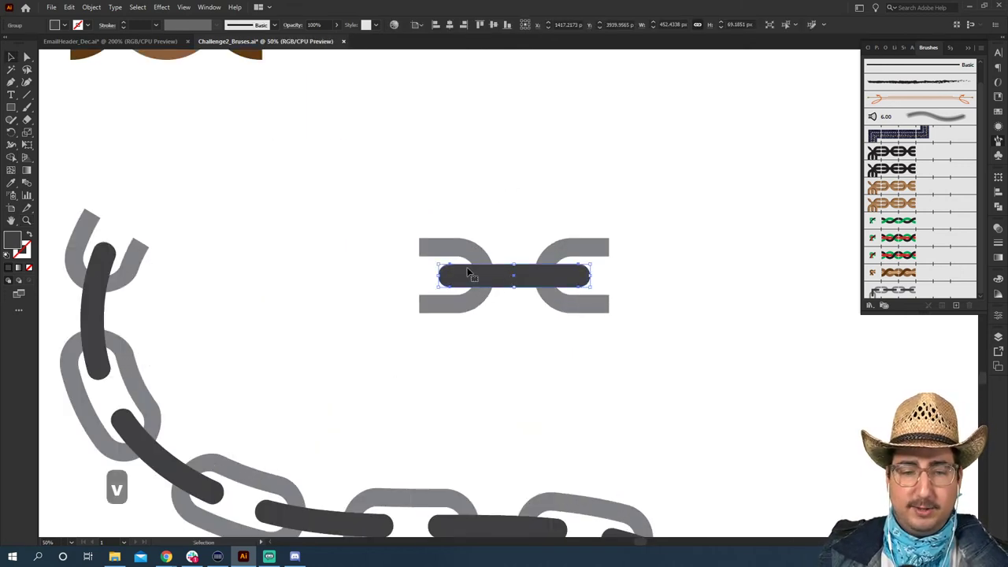
{"action": "left_click", "coordinate": [161, 8]}
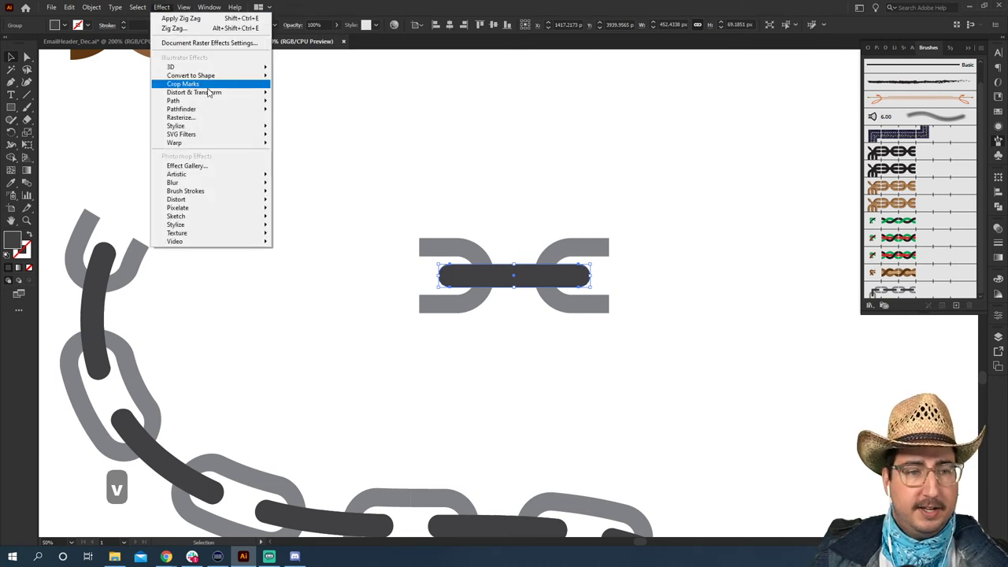
{"action": "mouse_move", "coordinate": [209, 126]}
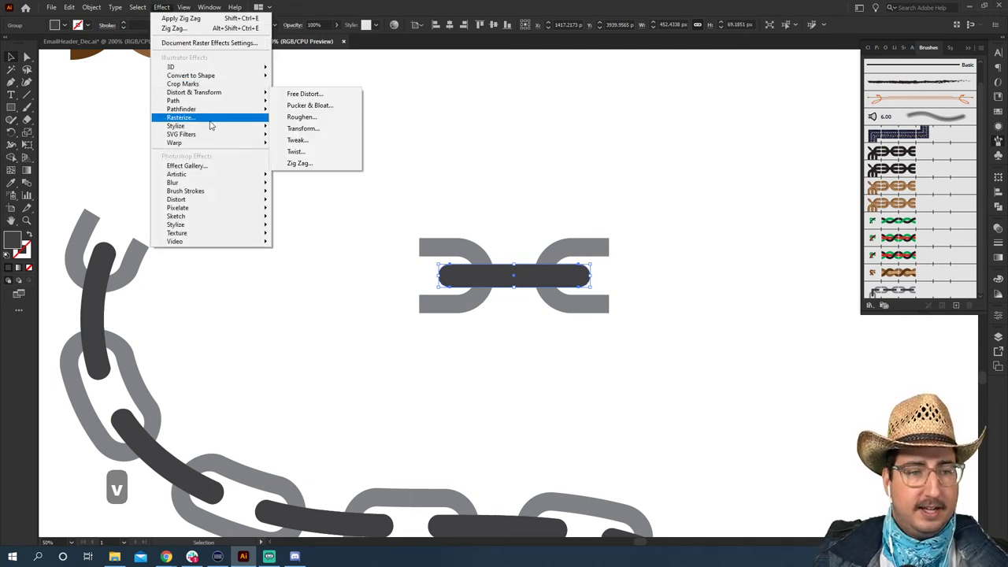
{"action": "left_click", "coordinate": [294, 150]}
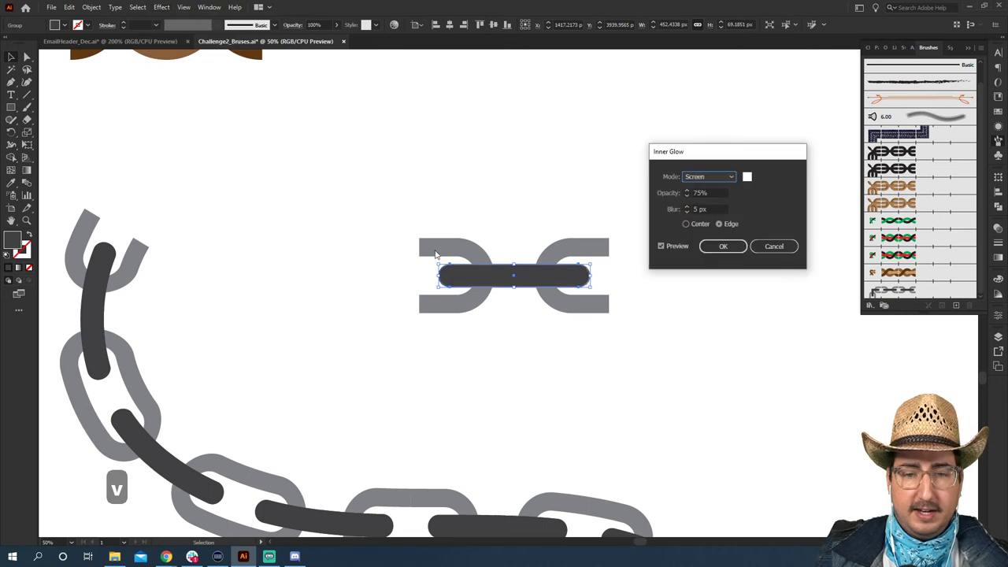
{"action": "left_click", "coordinate": [747, 178]}
{"action": "left_click_drag", "start_coordinate": [473, 347], "coordinate": [501, 344]}
{"action": "left_click", "coordinate": [614, 211]}
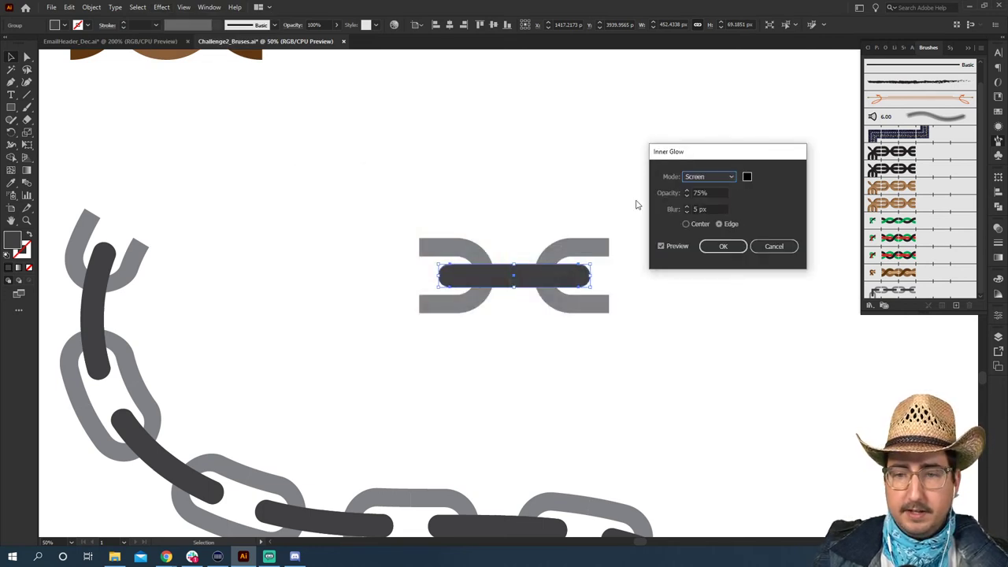
Set the inner glow to 20 px blur, Edge and 100% opacity, and apply it to the dark bar.
{"action": "left_click", "coordinate": [705, 209]}
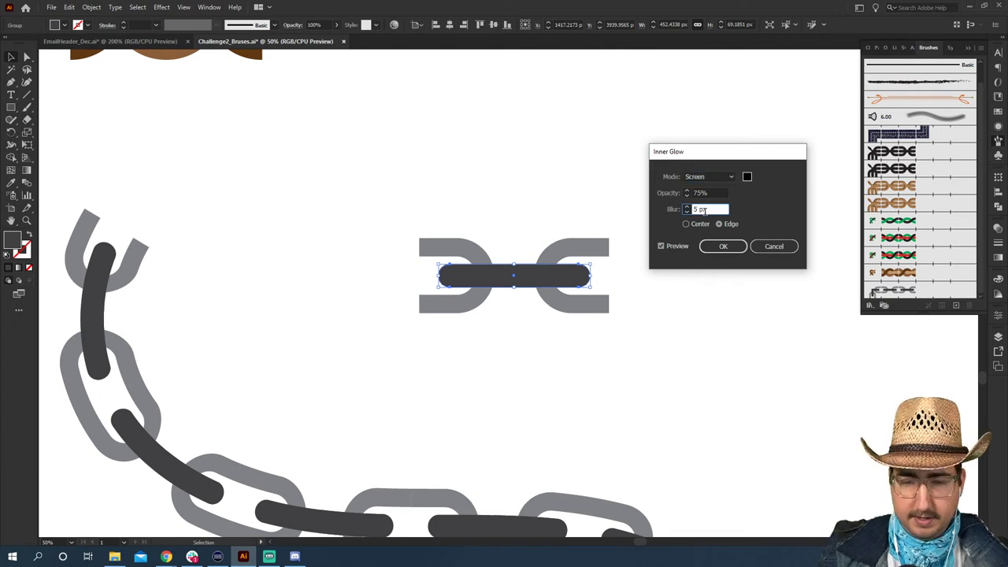
{"action": "key", "text": "shift+Up"}
{"action": "key", "text": "shift+Up"}
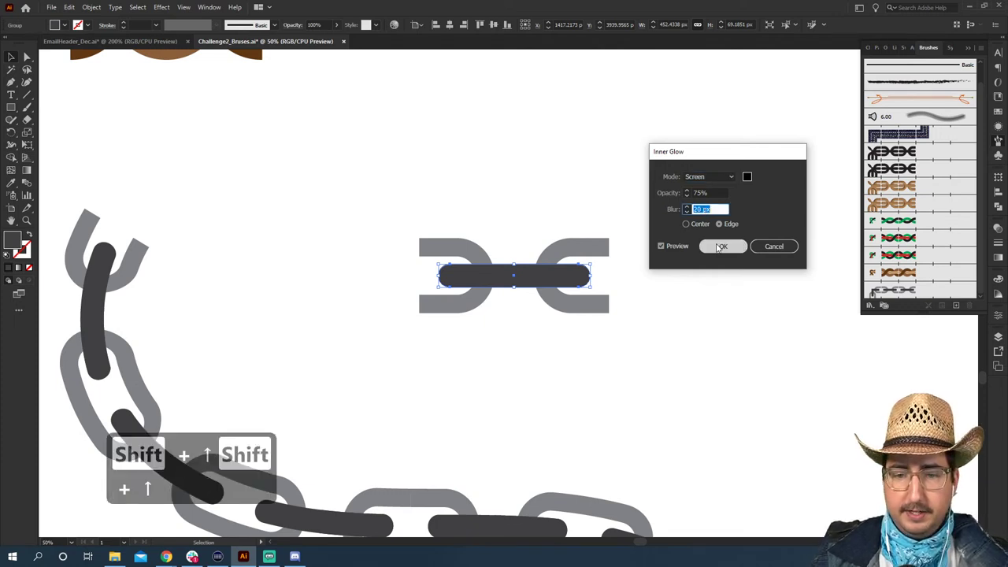
{"action": "left_click", "coordinate": [719, 224]}
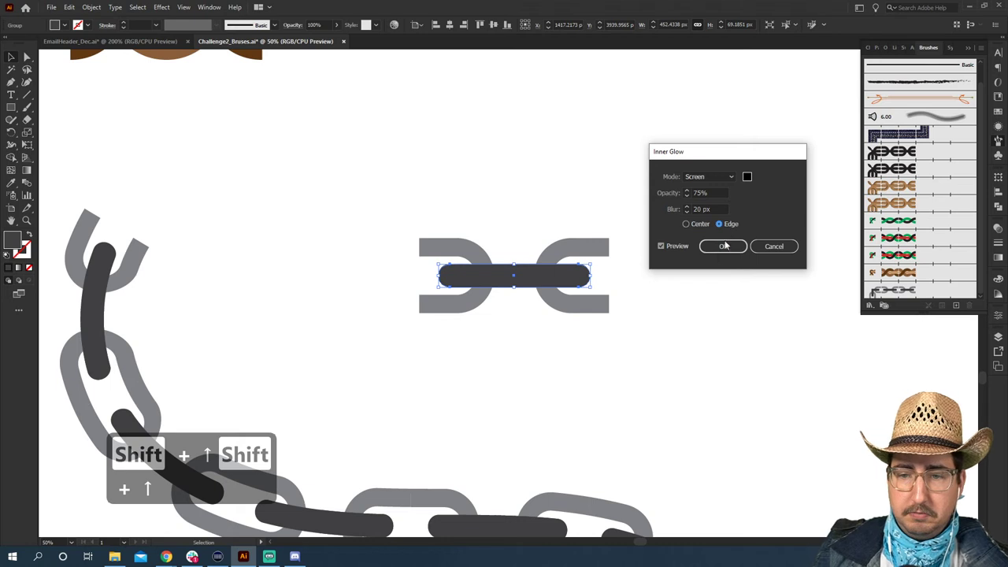
{"action": "left_click", "coordinate": [715, 193]}
{"action": "type", "text": "100"}
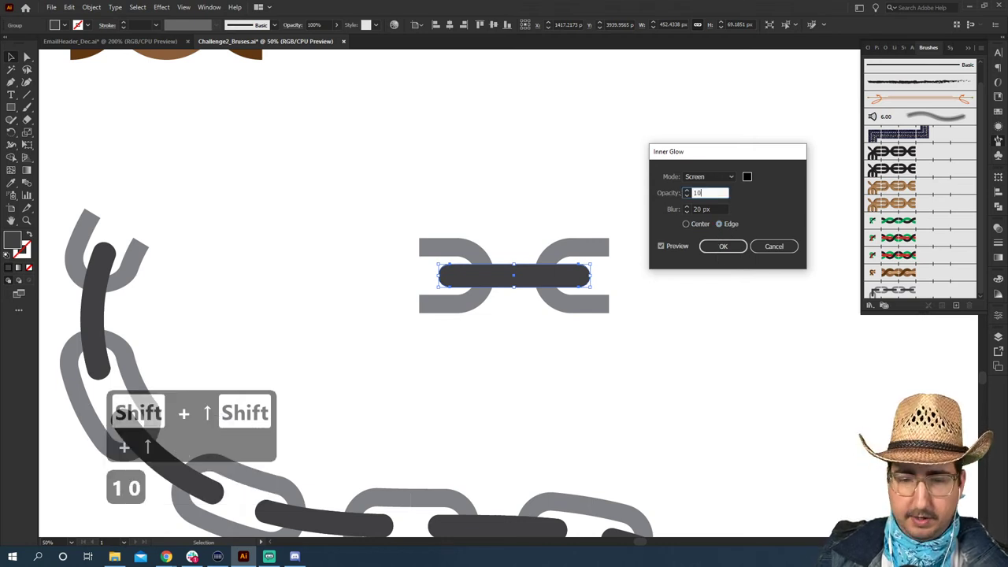
{"action": "key", "text": "Tab"}
{"action": "left_click", "coordinate": [724, 246]}
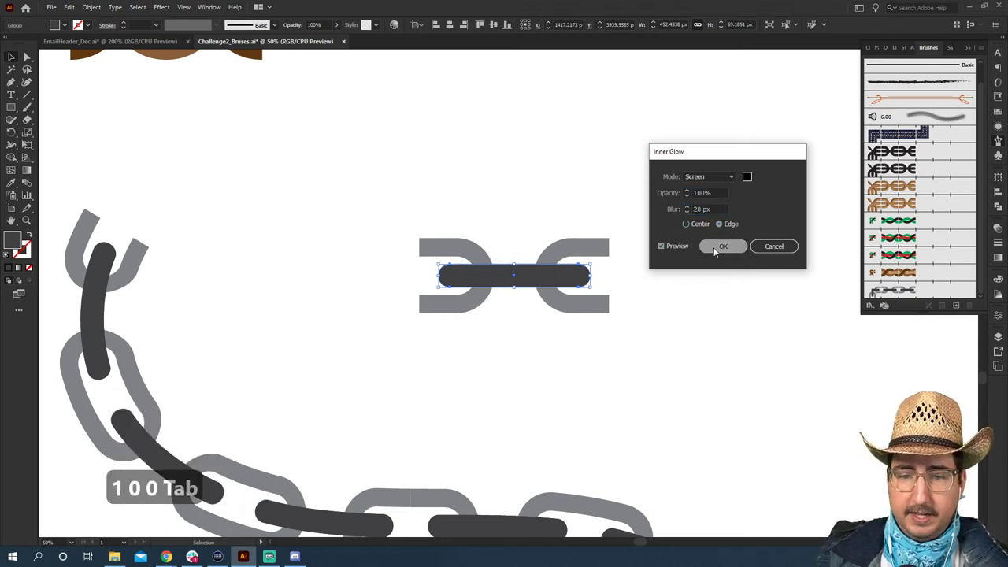
{"action": "left_click", "coordinate": [531, 225]}
{"action": "key", "text": "z"}
{"action": "left_click", "coordinate": [533, 276]}
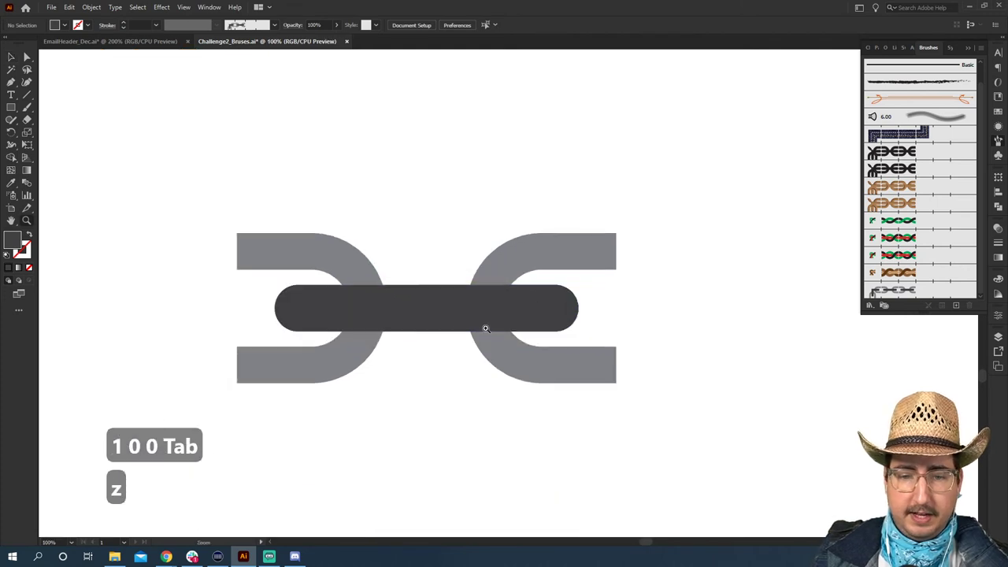
{"action": "left_click", "coordinate": [429, 329]}
{"action": "key", "text": "v"}
{"action": "left_click", "coordinate": [398, 197]}
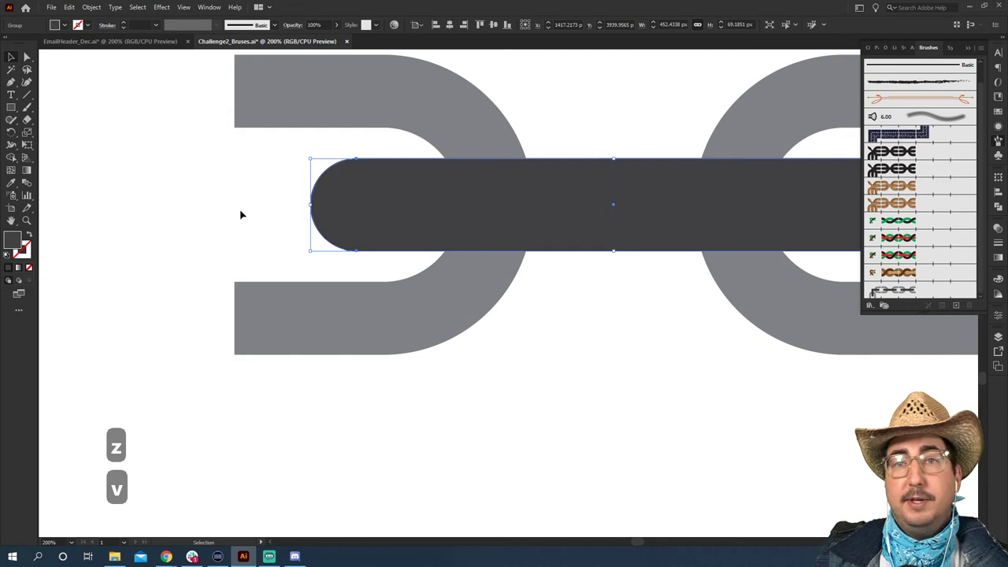
{"action": "key", "text": "z"}
{"action": "left_click", "coordinate": [485, 285], "text": "alt"}
{"action": "left_click", "coordinate": [486, 286], "text": "alt"}
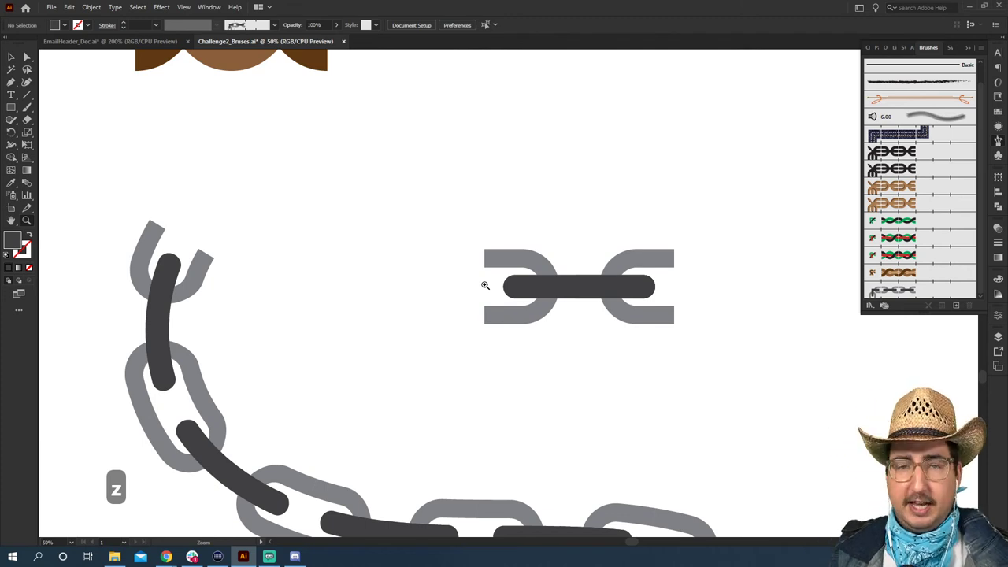
Duplicate both grey half links about 10 px right and down as a compound path, and put another copy at the original position.
{"action": "left_click", "coordinate": [546, 273]}
{"action": "key", "text": "v"}
{"action": "left_click", "coordinate": [460, 303]}
{"action": "left_click", "coordinate": [646, 315], "text": "shift"}
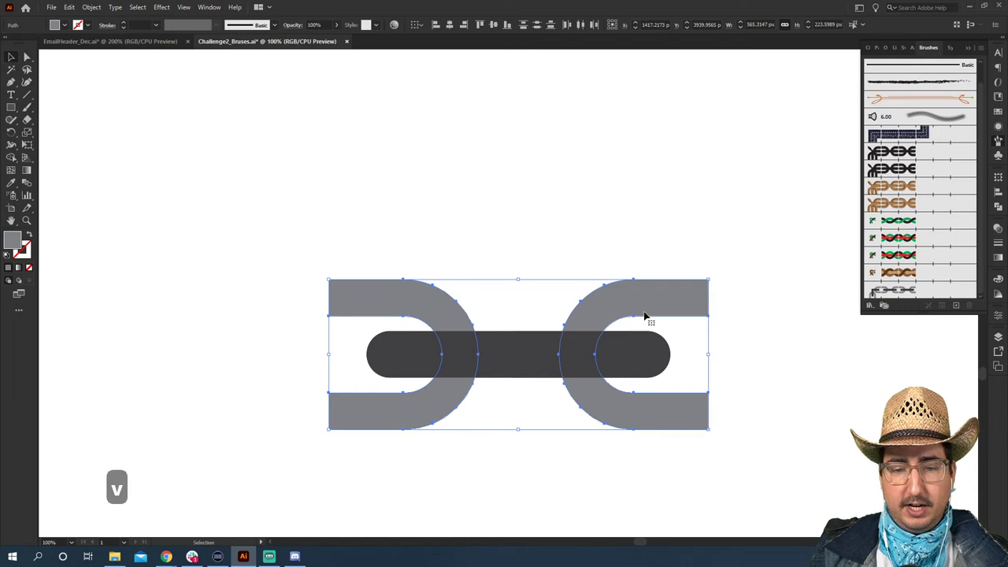
{"action": "key", "text": "alt+shift+Down"}
{"action": "key", "text": "shift+Right"}
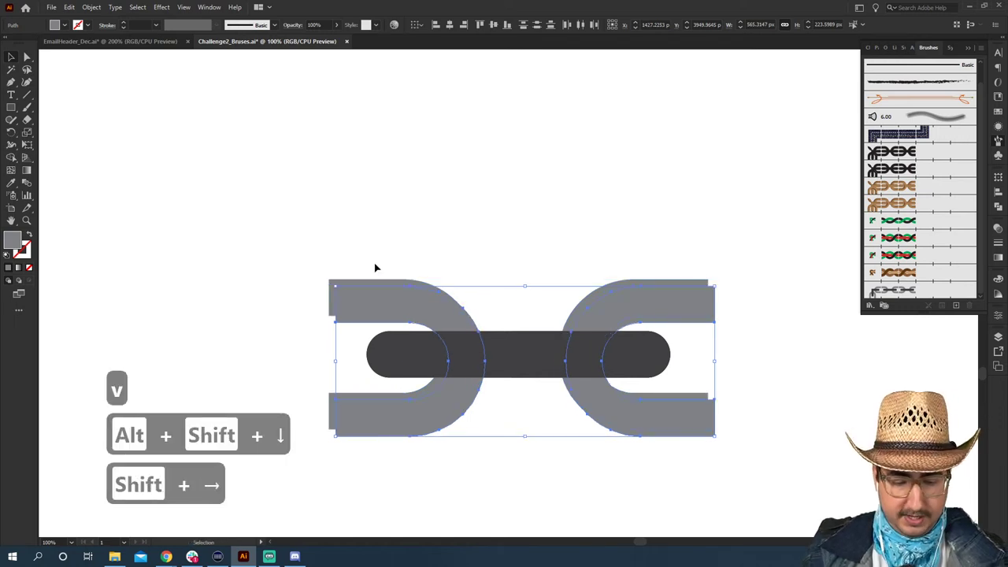
{"action": "key", "text": "ctrl+8"}
{"action": "key", "text": "alt+shift+Left"}
{"action": "key", "text": "shift+Up"}
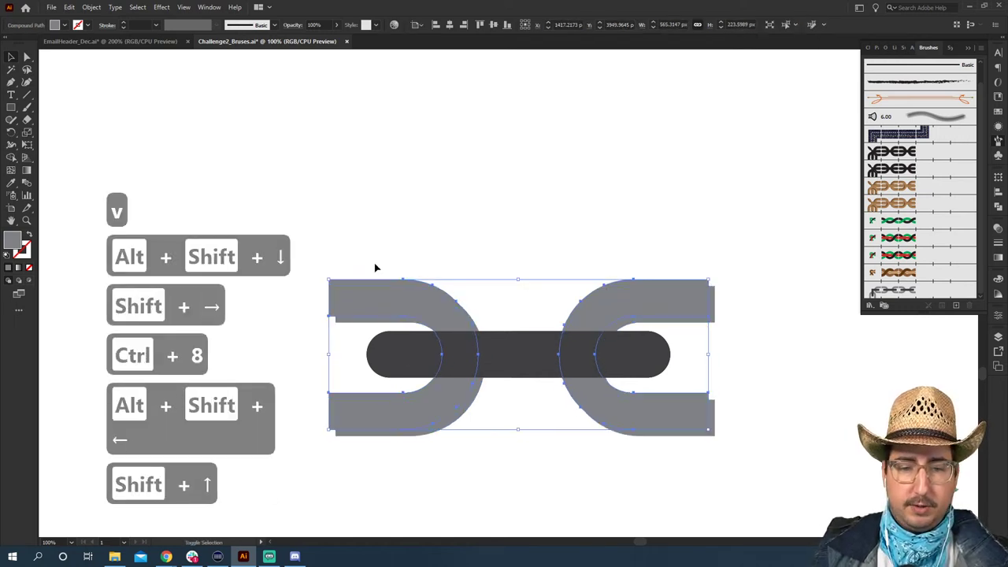
Bring the offset half-link copy to the front and subtract it from the copy at the original position, leaving thin edge highlights.
{"action": "left_click", "coordinate": [349, 322]}
{"action": "key", "text": "ctrl+shift+bracketright"}
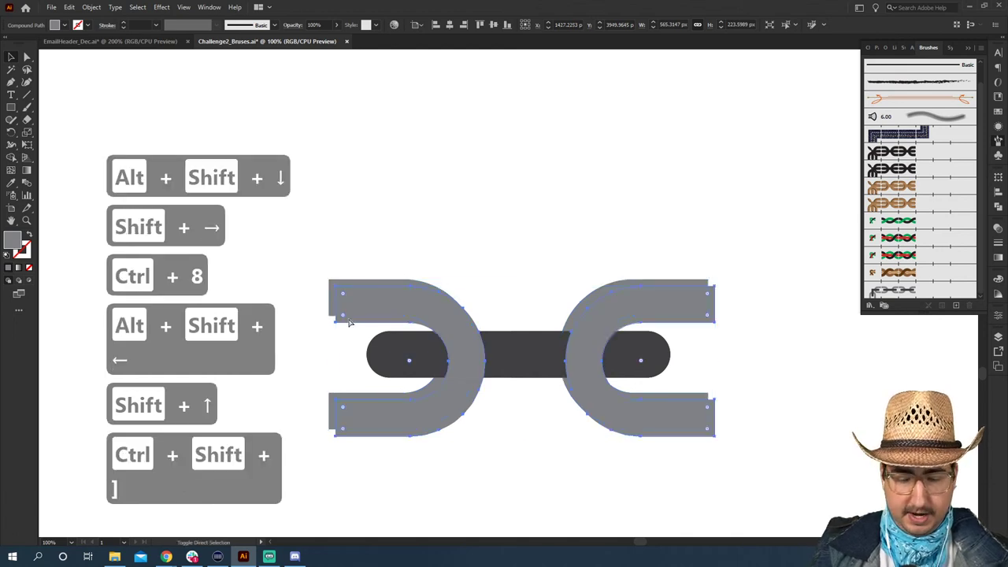
{"action": "left_click", "coordinate": [331, 303], "text": "shift"}
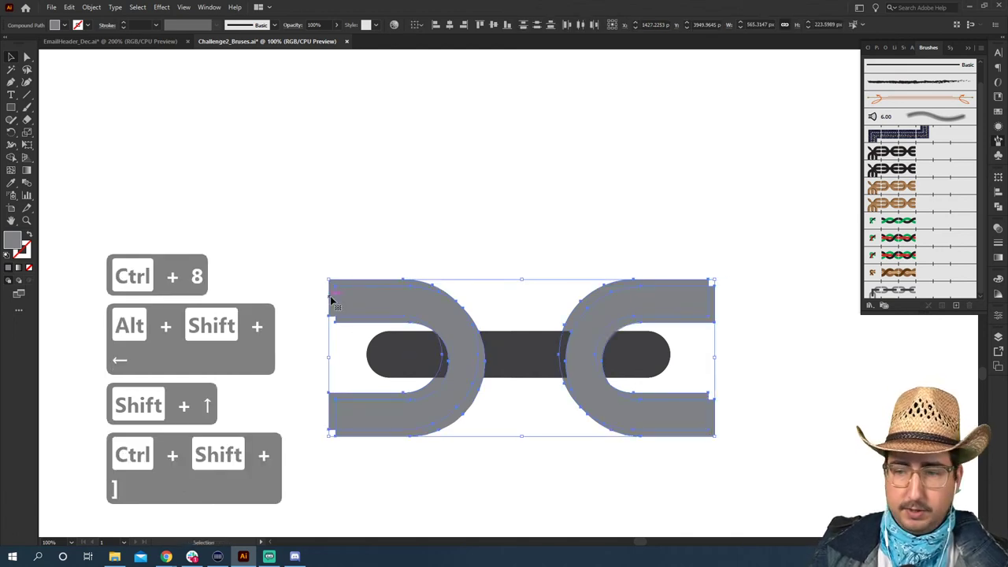
{"action": "left_click", "coordinate": [999, 206]}
{"action": "left_click", "coordinate": [877, 227]}
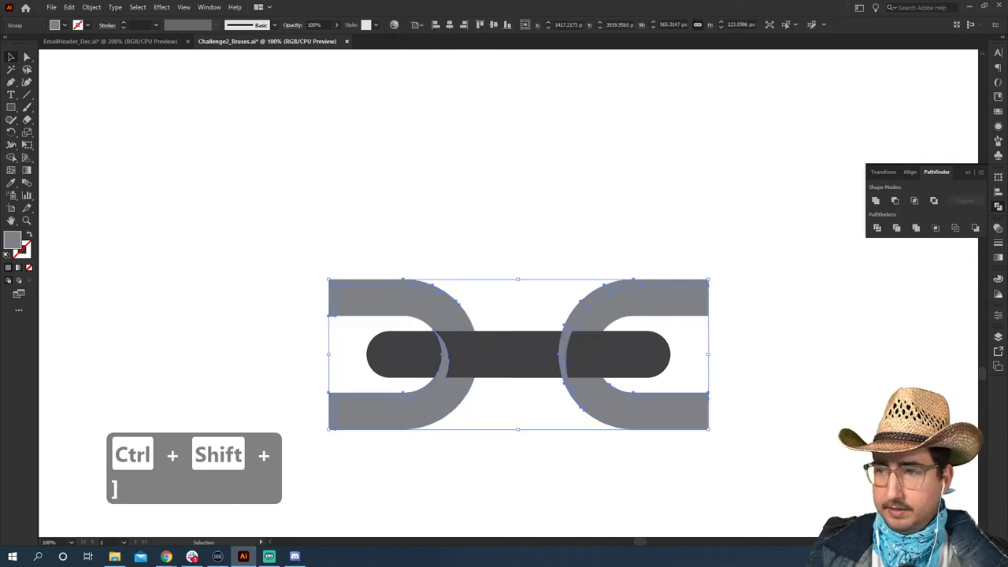
Fill the half links' edge highlights with a very light grey swatch.
{"action": "left_click", "coordinate": [998, 113]}
{"action": "left_click", "coordinate": [943, 112]}
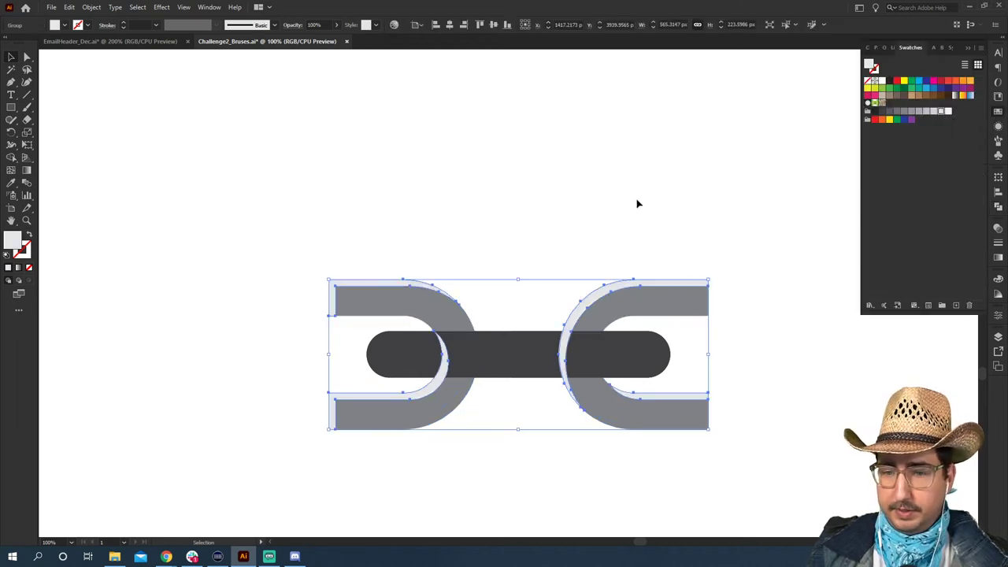
{"action": "left_click", "coordinate": [567, 244]}
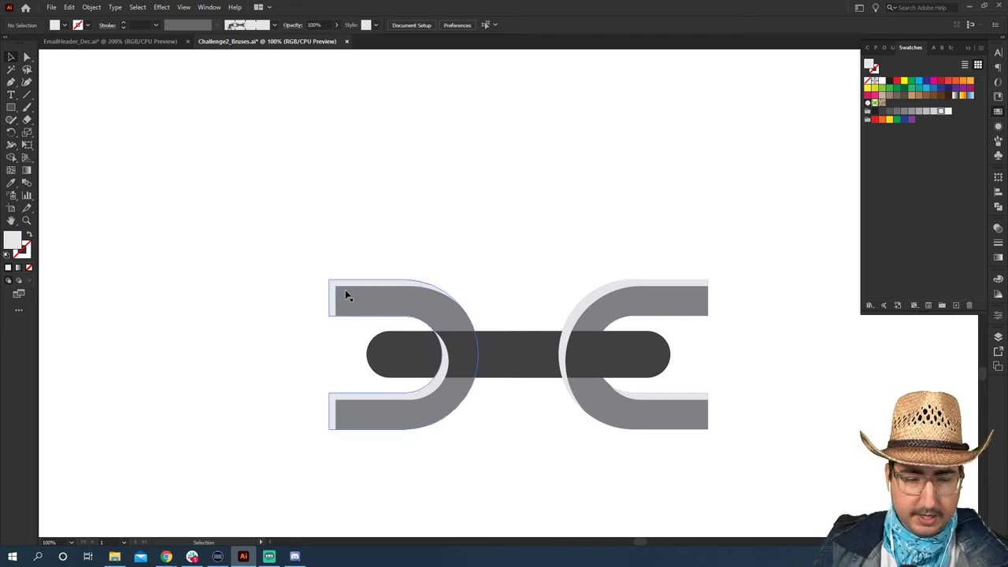
Draw an 82 × 75 px rectangle over the upper left link end, duplicate it over the lower end, and make both a compound path.
{"action": "key", "text": "m"}
{"action": "left_click_drag", "start_coordinate": [335, 287], "coordinate": [281, 336]}
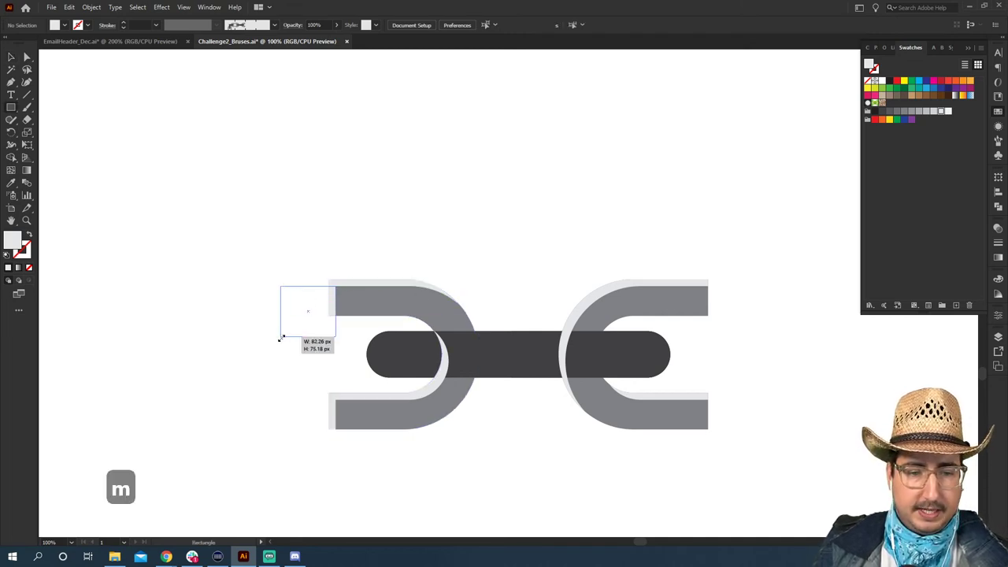
{"action": "key", "text": "v"}
{"action": "left_click_drag", "start_coordinate": [317, 304], "coordinate": [319, 418]}
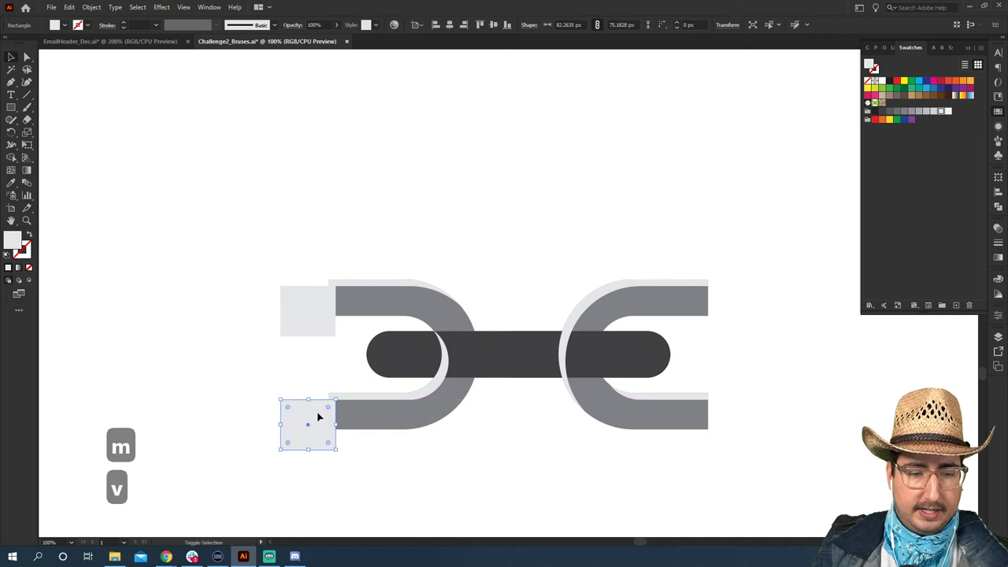
{"action": "left_click", "coordinate": [318, 332], "text": "shift"}
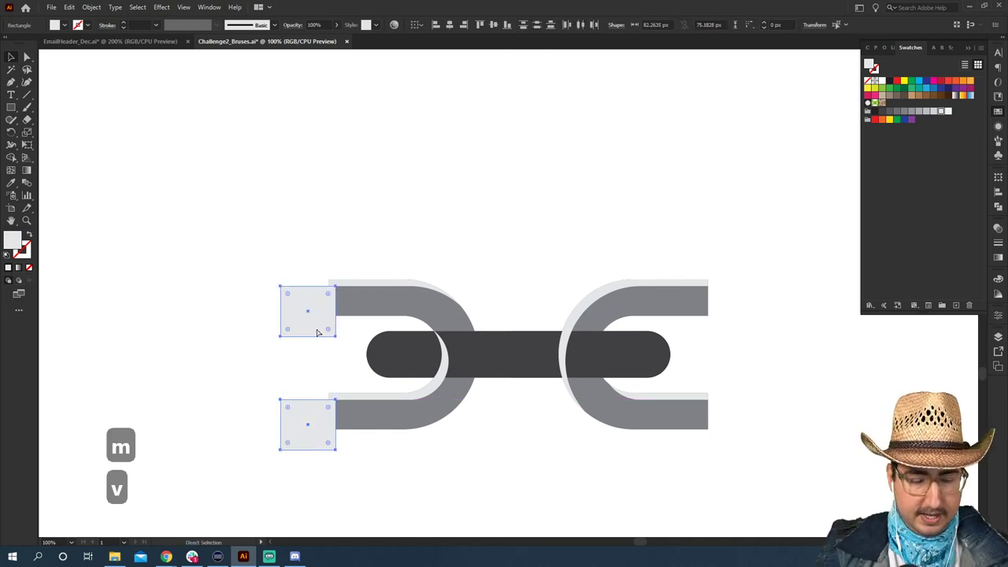
{"action": "key", "text": "ctrl+8"}
Make the light highlights a compound path and cut away their vertical ends with Minus Front using the two rectangles.
{"action": "left_click", "coordinate": [356, 288]}
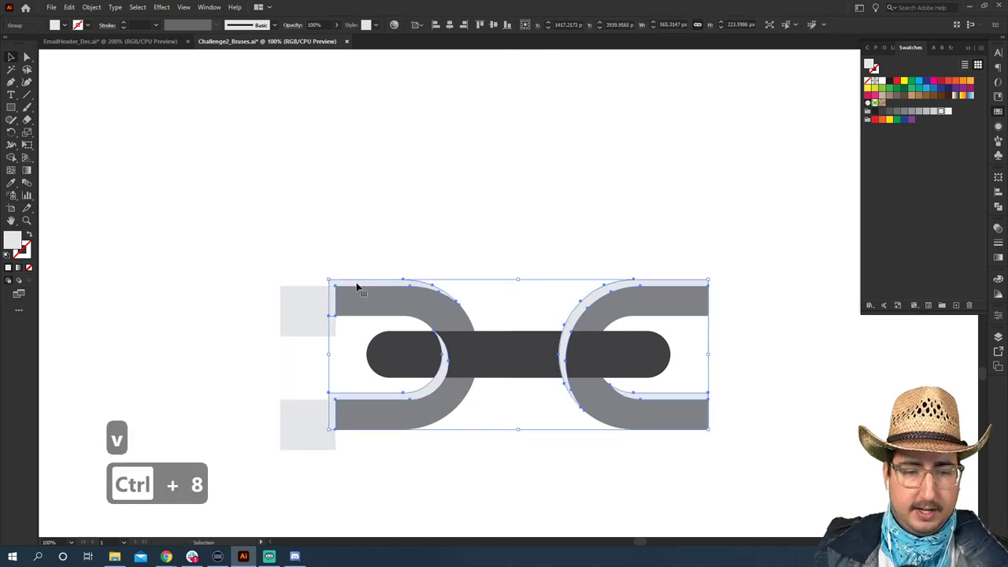
{"action": "key", "text": "ctrl+8"}
{"action": "left_click", "coordinate": [310, 304], "text": "shift"}
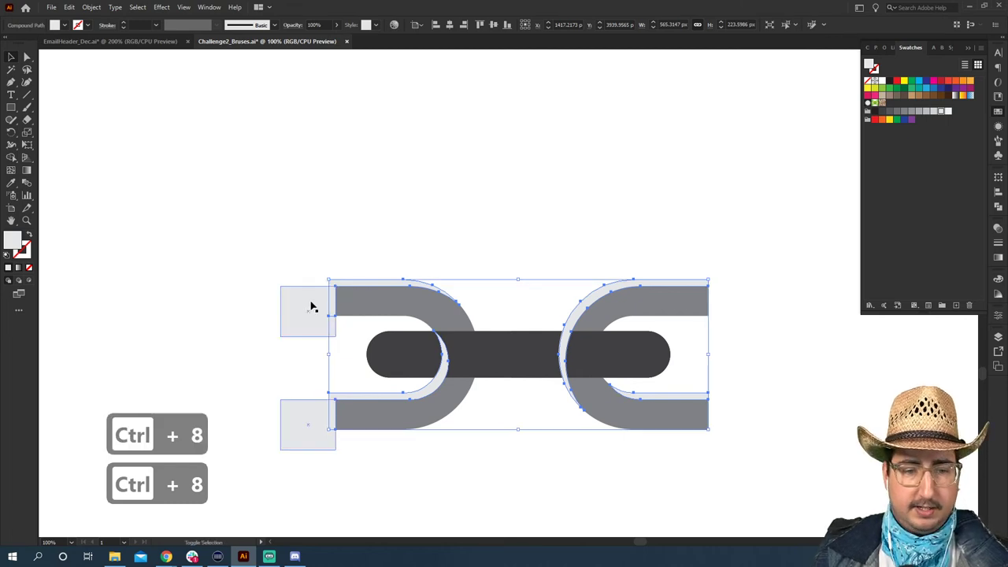
{"action": "left_click", "coordinate": [997, 208]}
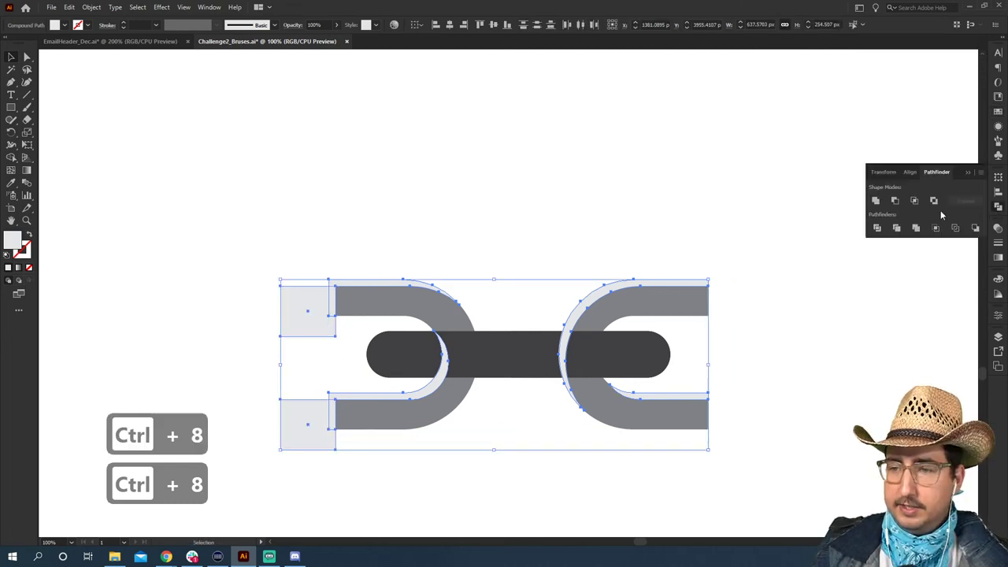
{"action": "left_click", "coordinate": [898, 201]}
{"action": "left_click", "coordinate": [627, 254]}
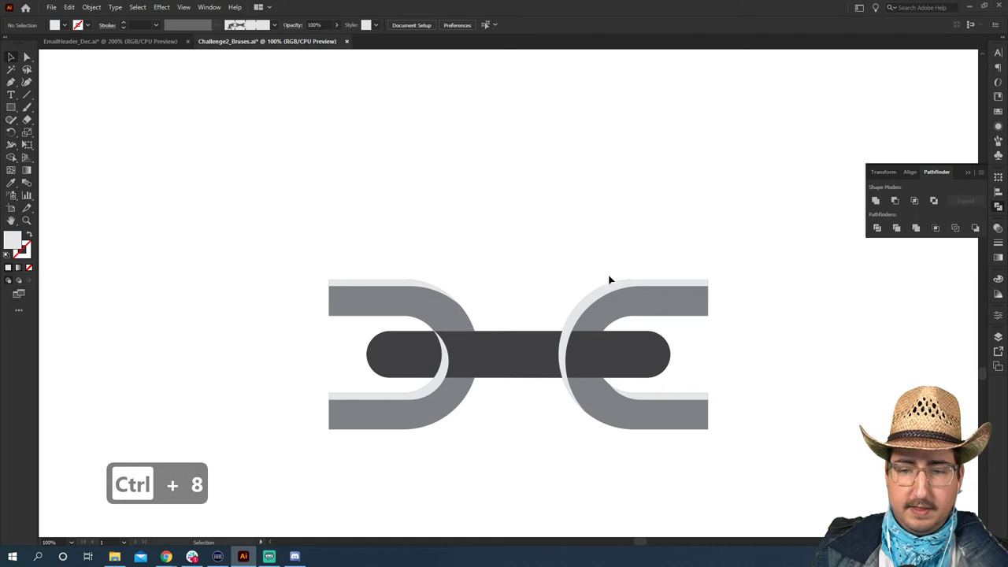
Bring the dark grey bar in front of the half links and their highlights.
{"action": "left_click", "coordinate": [487, 355]}
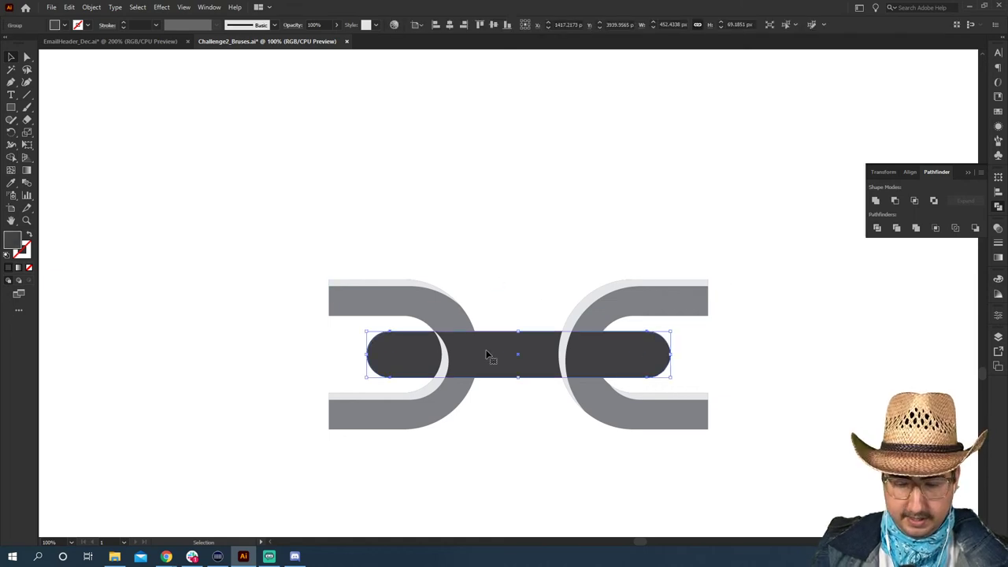
{"action": "key", "text": "ctrl+shift+bracketright"}
{"action": "left_click", "coordinate": [517, 275]}
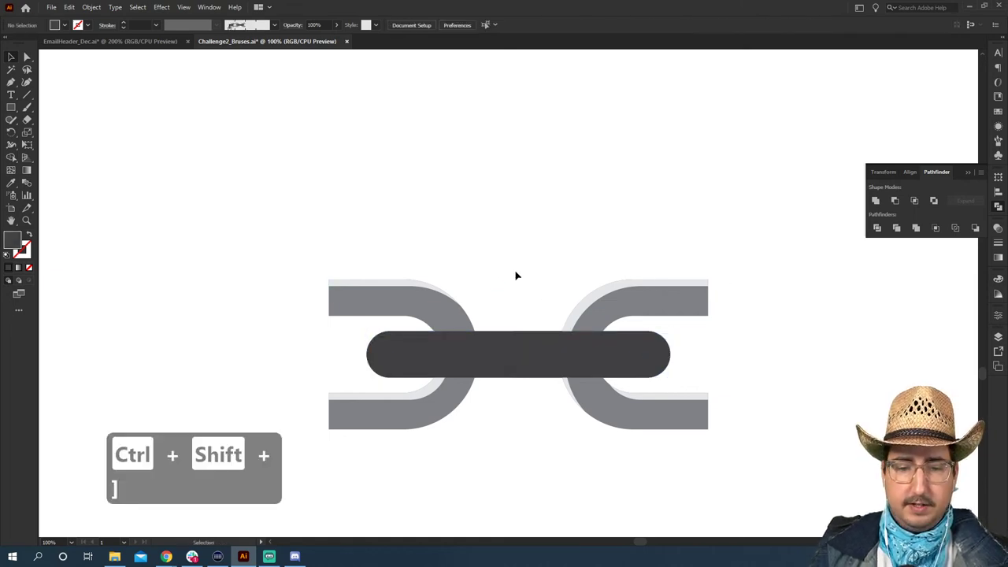
Duplicate the dark bar about 10 px right and down, and paste another copy of the original bar in place.
{"action": "left_click", "coordinate": [501, 351]}
{"action": "key", "text": "alt+shift+Down"}
{"action": "key", "text": "shift+Right"}
{"action": "key", "text": "a"}
{"action": "left_click", "coordinate": [492, 337]}
{"action": "key", "text": "ctrl+c"}
{"action": "key", "text": "ctrl+shift+v"}
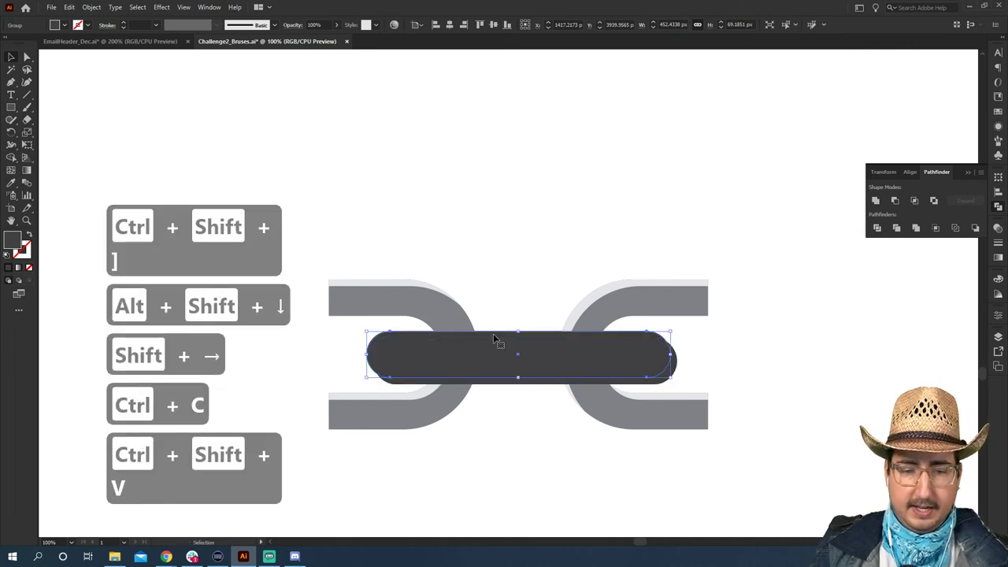
Bring the offset bar copy to the front and subtract it from the pasted copy to leave a highlight sliver.
{"action": "left_click", "coordinate": [456, 382]}
{"action": "key", "text": "ctrl+shift+bracketright"}
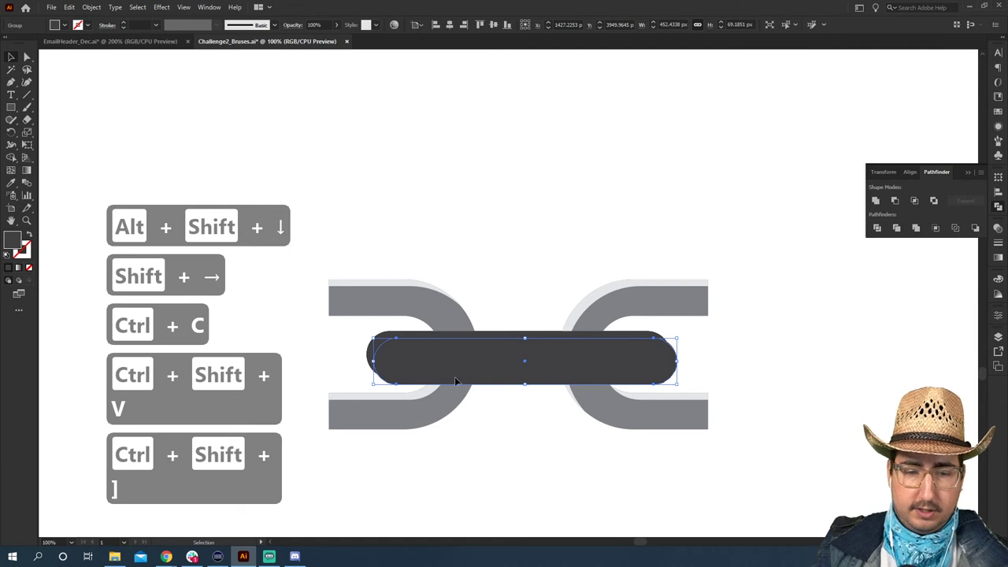
{"action": "key", "text": "v"}
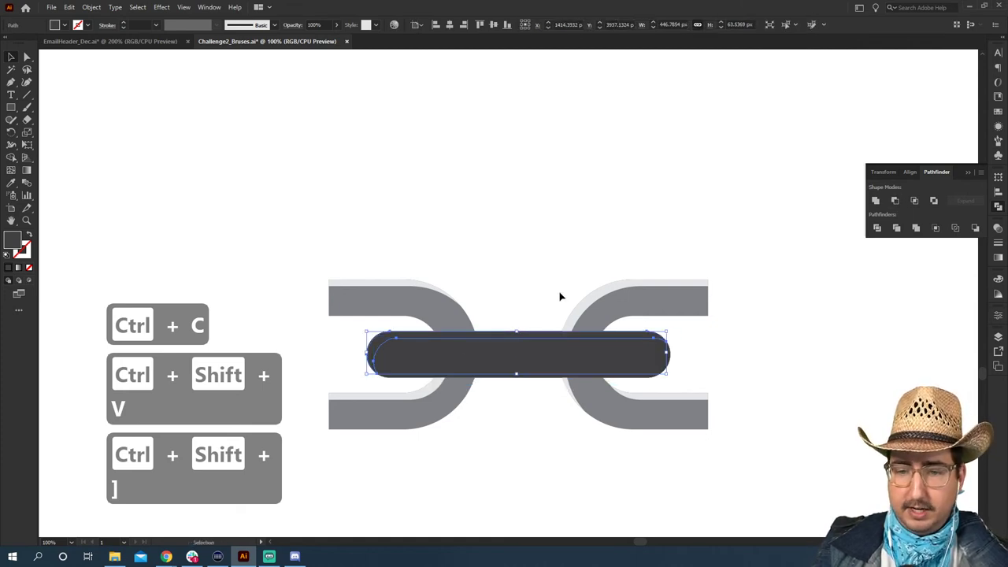
Recolour the dark bar's highlight sliver with a medium-light grey swatch.
{"action": "key", "text": "i"}
{"action": "left_click", "coordinate": [601, 290]}
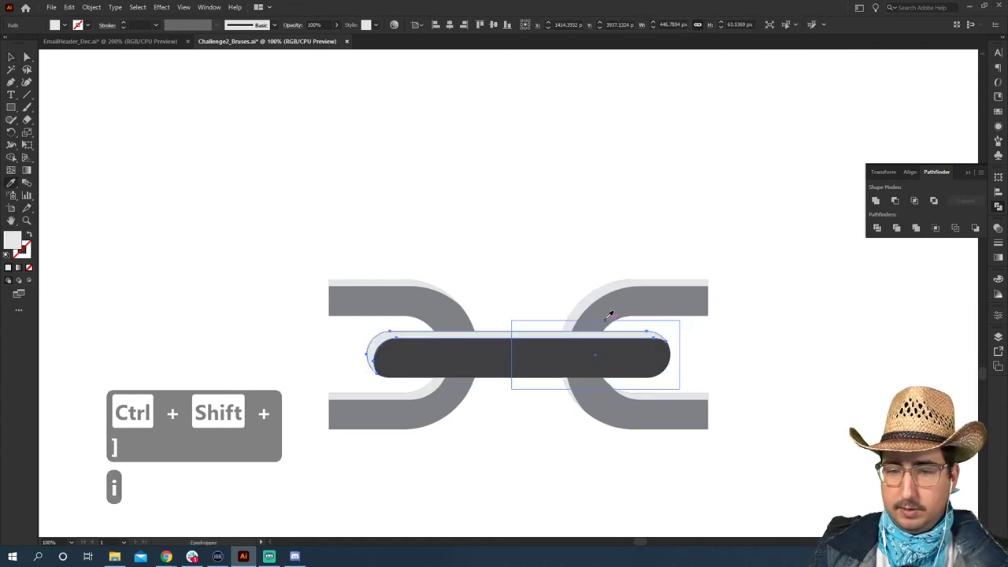
{"action": "left_click", "coordinate": [607, 310]}
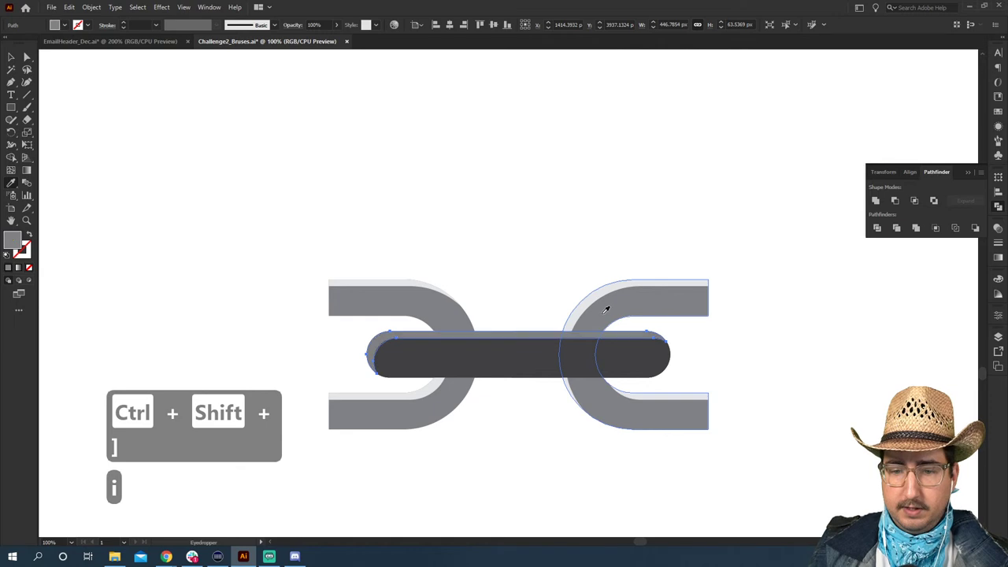
{"action": "left_click", "coordinate": [999, 111]}
{"action": "key", "text": "v"}
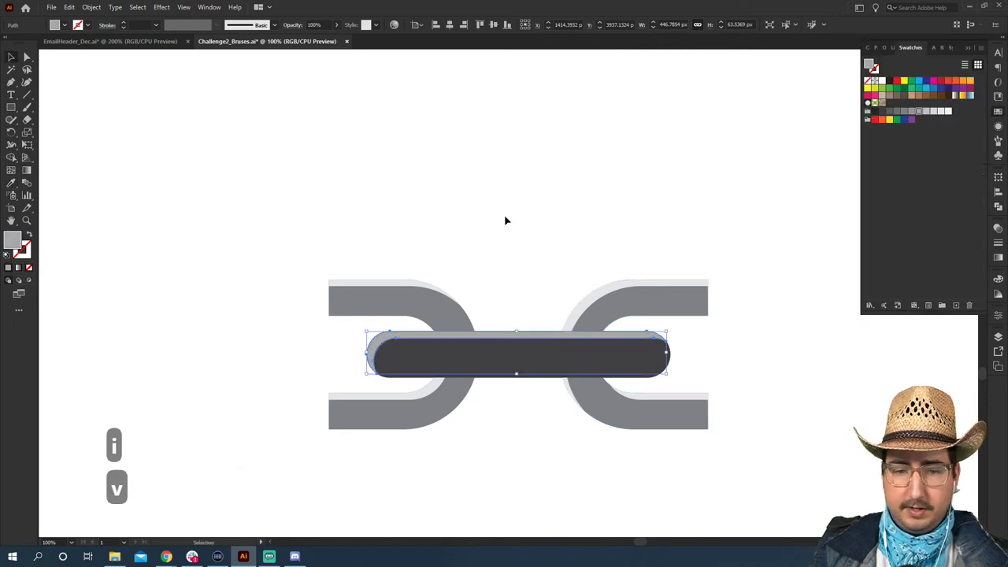
Try to replace the Chain brush's artwork with the highlighted chain tile.
{"action": "left_click_drag", "start_coordinate": [320, 245], "coordinate": [696, 449]}
{"action": "key", "text": "z"}
{"action": "left_click", "coordinate": [523, 333], "text": "alt"}
{"action": "key", "text": "v"}
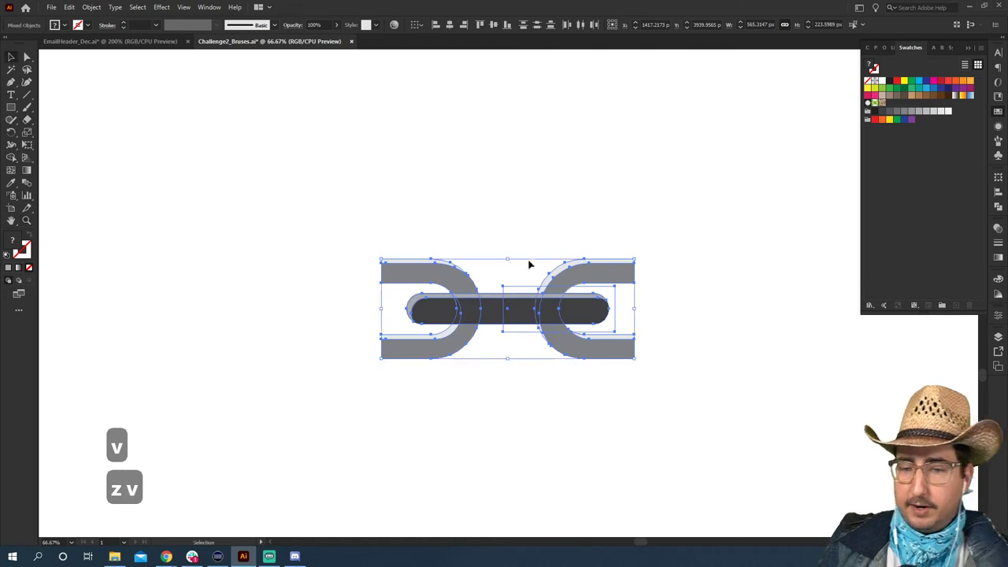
{"action": "left_click", "coordinate": [526, 250]}
{"action": "left_click", "coordinate": [998, 141]}
{"action": "left_click_drag", "start_coordinate": [653, 202], "coordinate": [323, 416]}
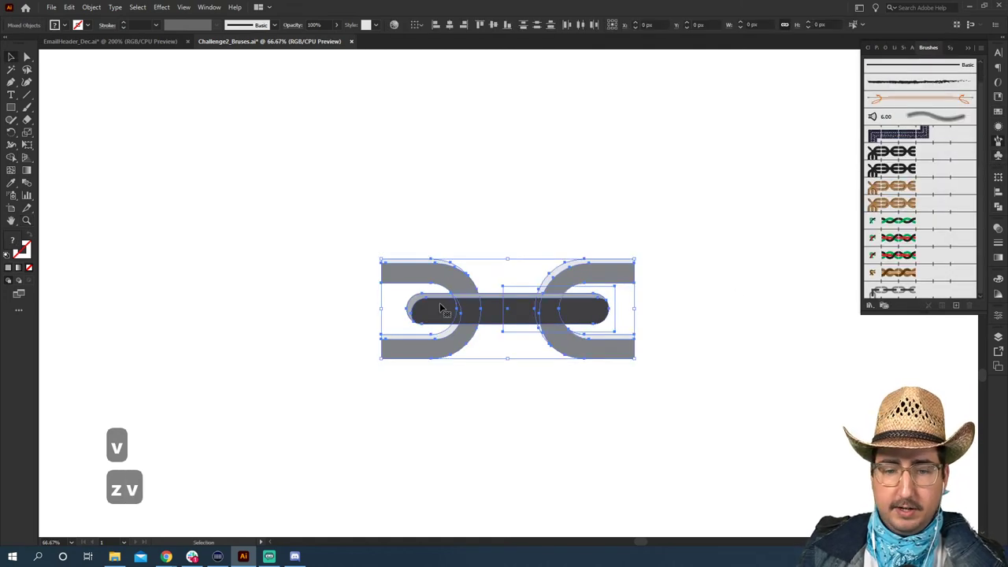
{"action": "mouse_move", "coordinate": [466, 315]}
{"action": "left_mouse_down"}
{"action": "mouse_move", "coordinate": [840, 286]}
{"action": "mouse_move", "coordinate": [904, 297]}
{"action": "left_mouse_up"}
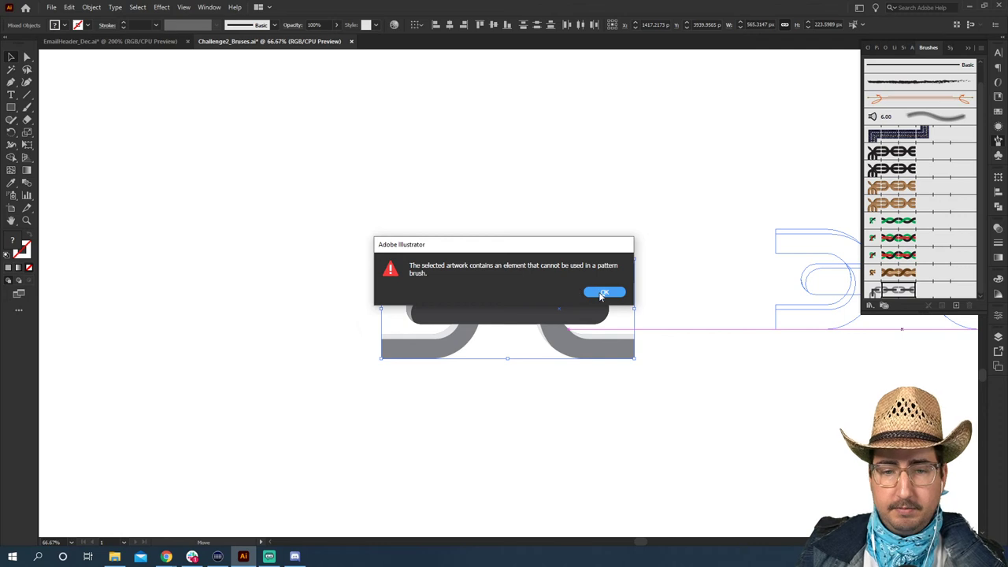
{"action": "left_click", "coordinate": [602, 295]}
{"action": "key", "text": "v"}
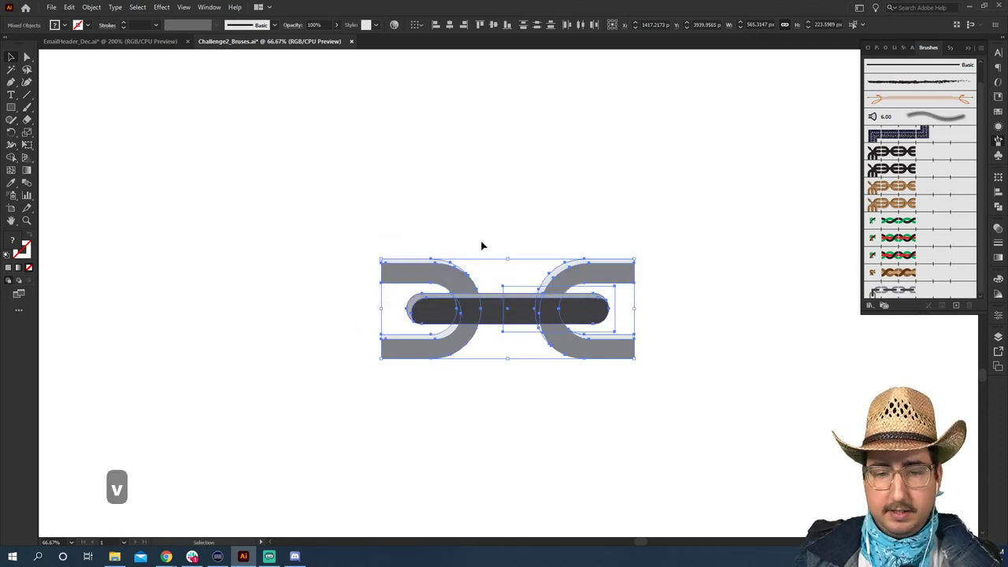
Group all parts of the highlighted chain tile and try again to use the group as the Chain brush's artwork.
{"action": "key", "text": "z"}
{"action": "left_click", "coordinate": [490, 355], "text": "alt"}
{"action": "key", "text": "v"}
{"action": "left_click_drag", "start_coordinate": [410, 169], "coordinate": [638, 325]}
{"action": "key", "text": "ctrl+g"}
{"action": "left_click_drag", "start_coordinate": [543, 268], "coordinate": [898, 293]}
{"action": "left_click", "coordinate": [604, 292]}
{"action": "key", "text": "v"}
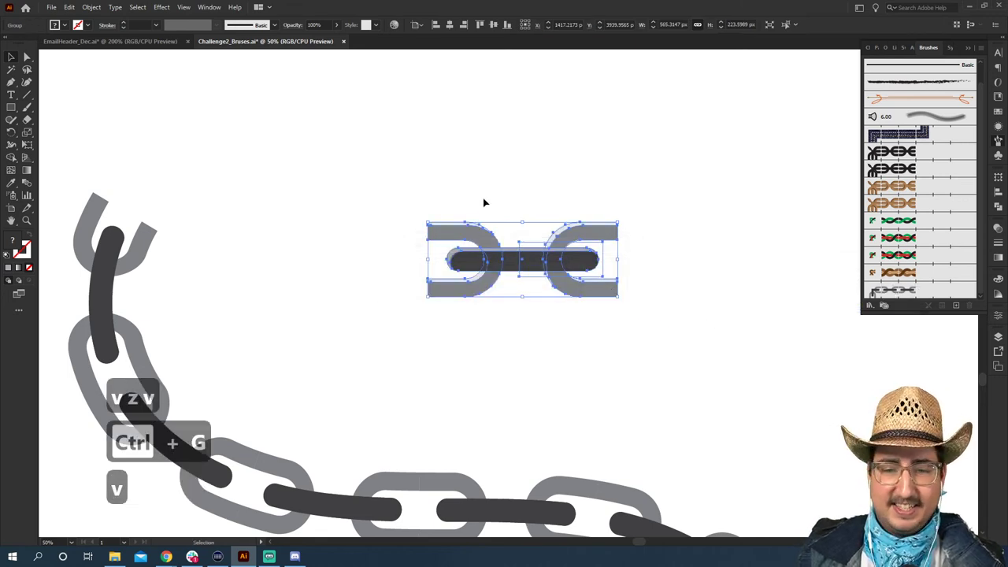
Delete the stray invisible rectangle over the right half of the dark bar from inside the chain tile group.
{"action": "left_click", "coordinate": [483, 197]}
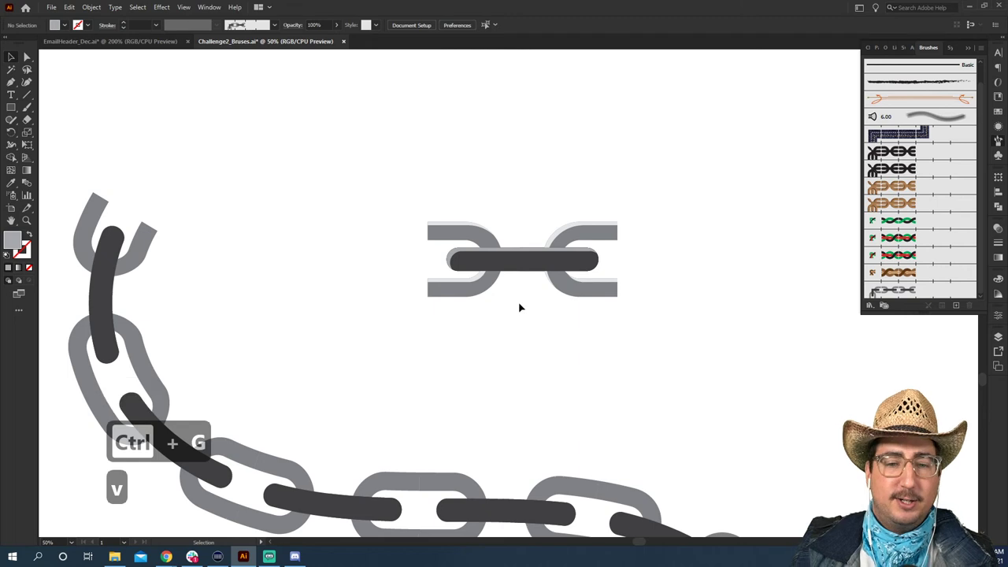
{"action": "left_click_drag", "start_coordinate": [519, 277], "coordinate": [587, 249]}
{"action": "double_click", "coordinate": [589, 254]}
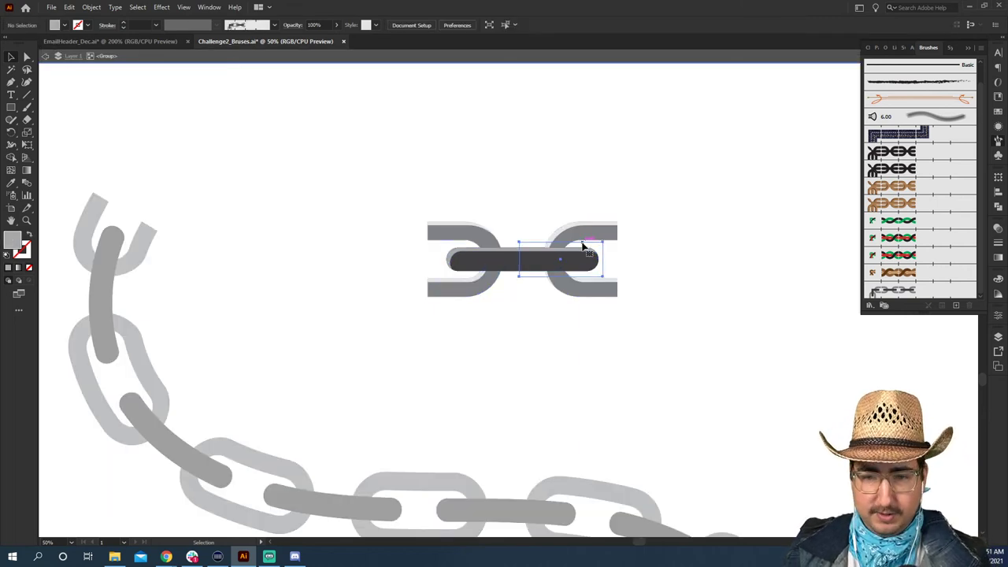
{"action": "key", "text": "BackSpace"}
{"action": "double_click", "coordinate": [510, 193]}
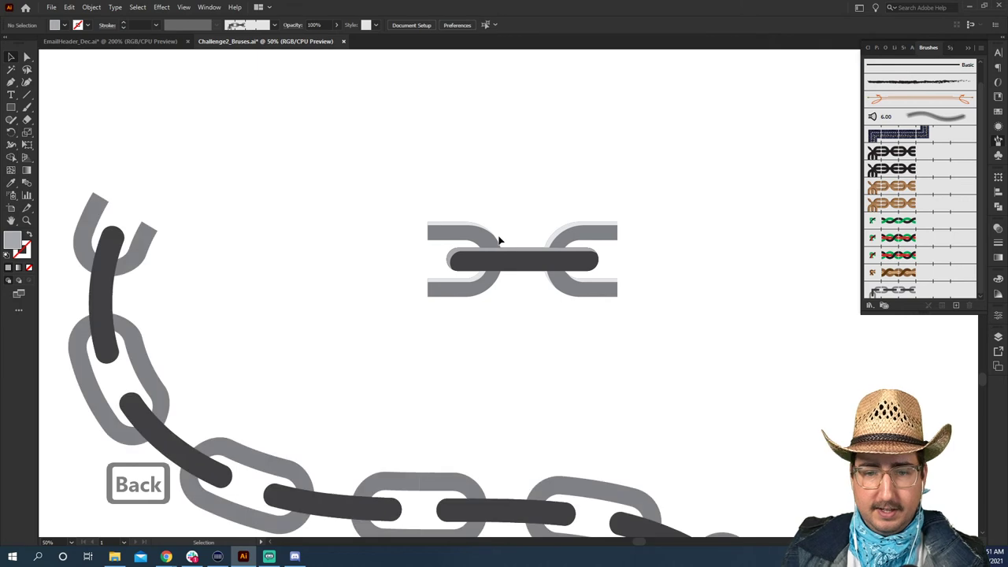
Replace the Chain pattern brush's side tile with the cleaned-up highlighted chain tile and apply the change to existing strokes.
{"action": "left_click", "coordinate": [537, 258]}
{"action": "double_click", "coordinate": [537, 260]}
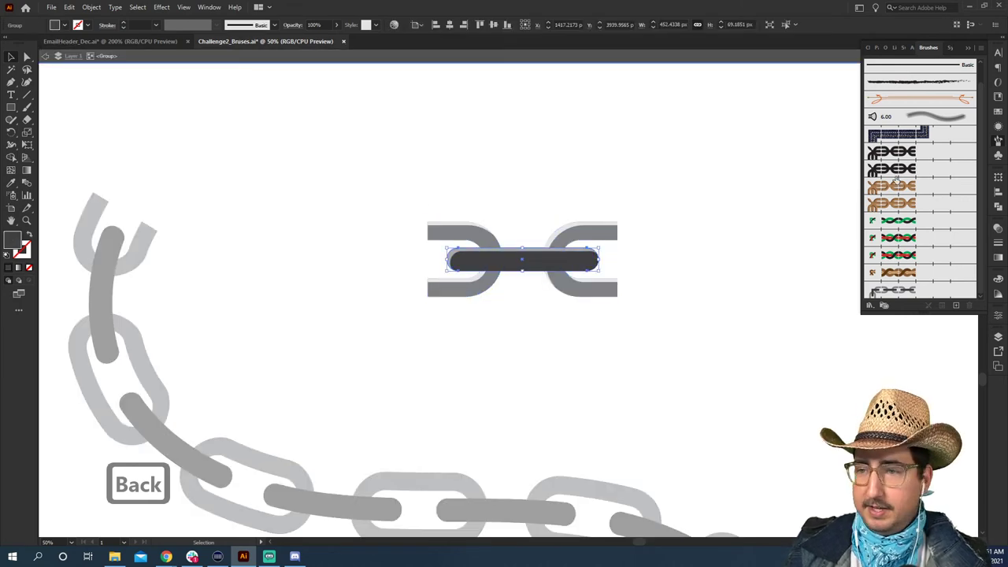
{"action": "left_click", "coordinate": [997, 127]}
{"action": "left_click", "coordinate": [656, 163]}
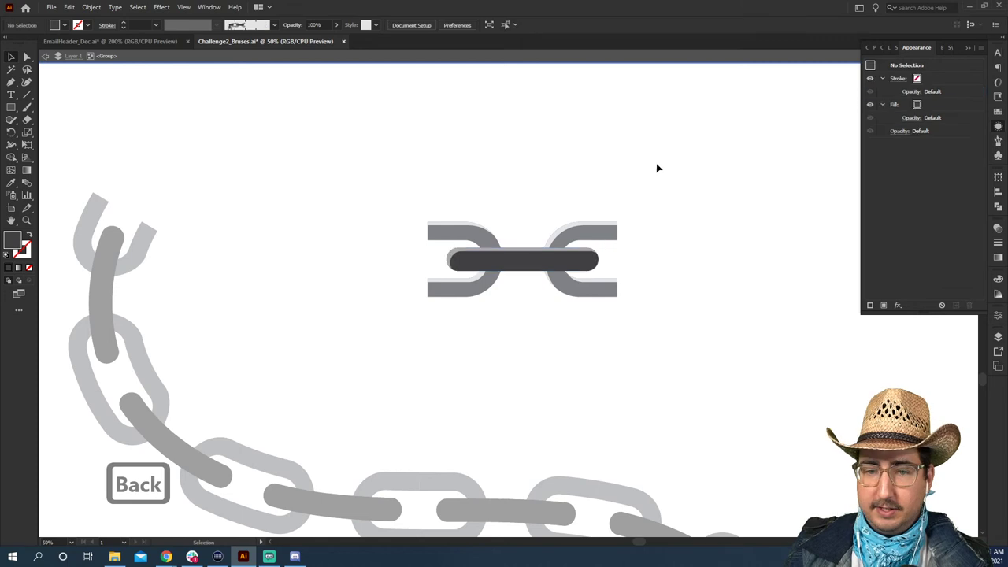
{"action": "double_click", "coordinate": [578, 187]}
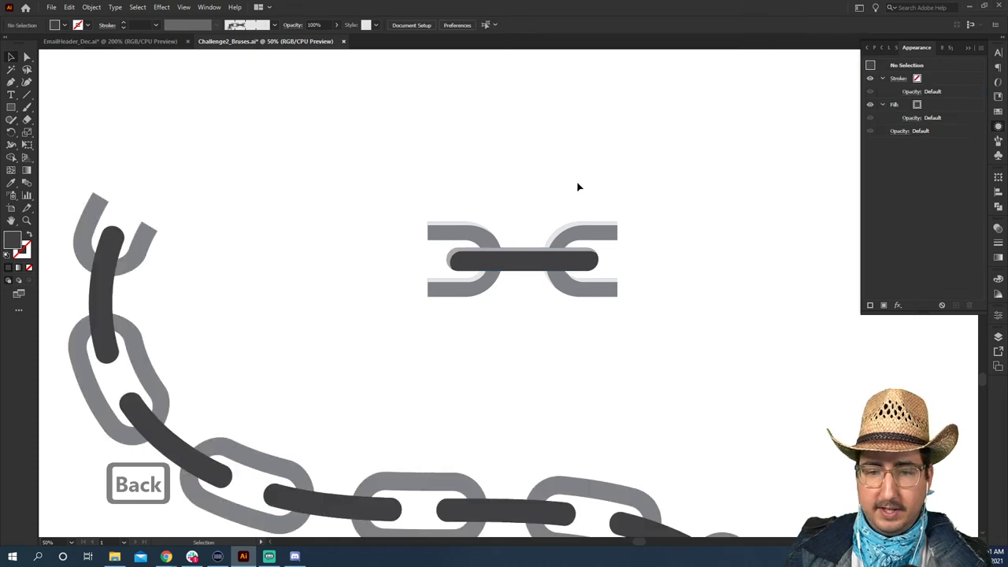
{"action": "left_click", "coordinate": [998, 140]}
{"action": "left_click_drag", "start_coordinate": [617, 194], "coordinate": [430, 323]}
{"action": "left_click_drag", "start_coordinate": [482, 272], "coordinate": [919, 300]}
{"action": "type", "text": "Chain"}
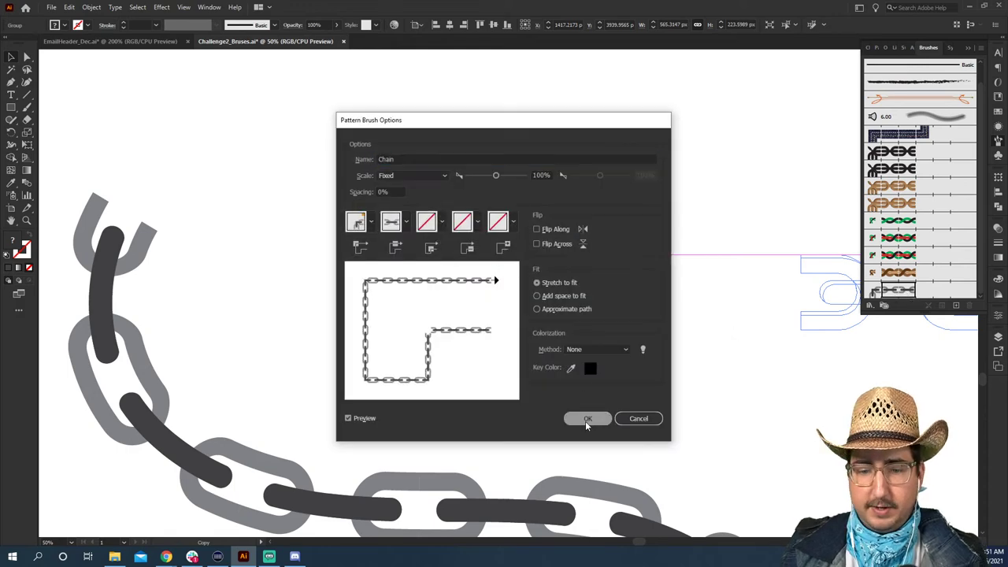
{"action": "left_click", "coordinate": [587, 420]}
{"action": "left_click", "coordinate": [501, 297]}
{"action": "left_click", "coordinate": [436, 378]}
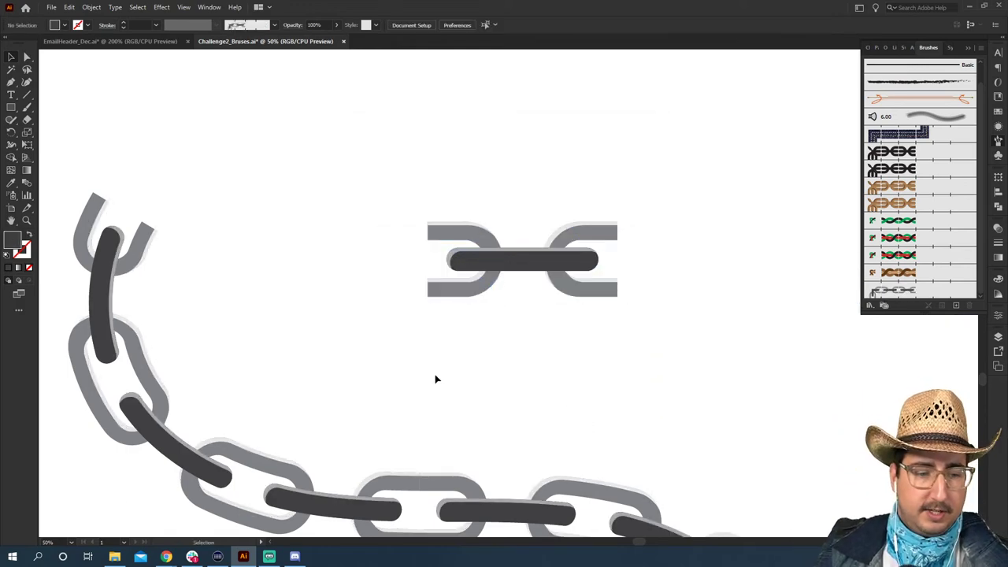
Draw a circle about 1545 px across in the empty area below the curved chain stroke.
{"action": "key", "text": "z"}
{"action": "left_click", "coordinate": [496, 437], "text": "alt"}
{"action": "left_click_drag", "start_coordinate": [495, 442], "coordinate": [454, 231]}
{"action": "left_click_drag", "start_coordinate": [553, 258], "coordinate": [663, 381]}
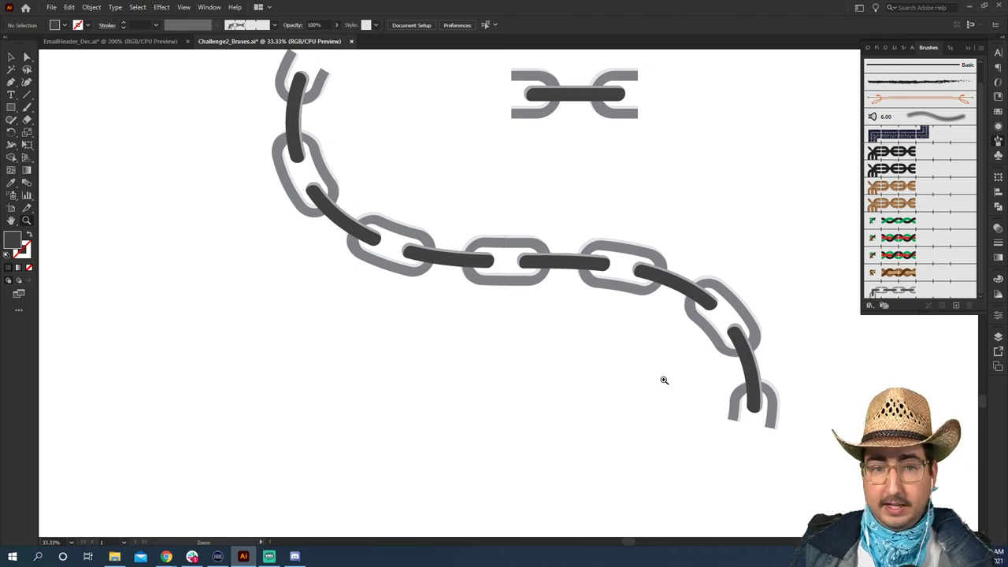
{"action": "key", "text": "z"}
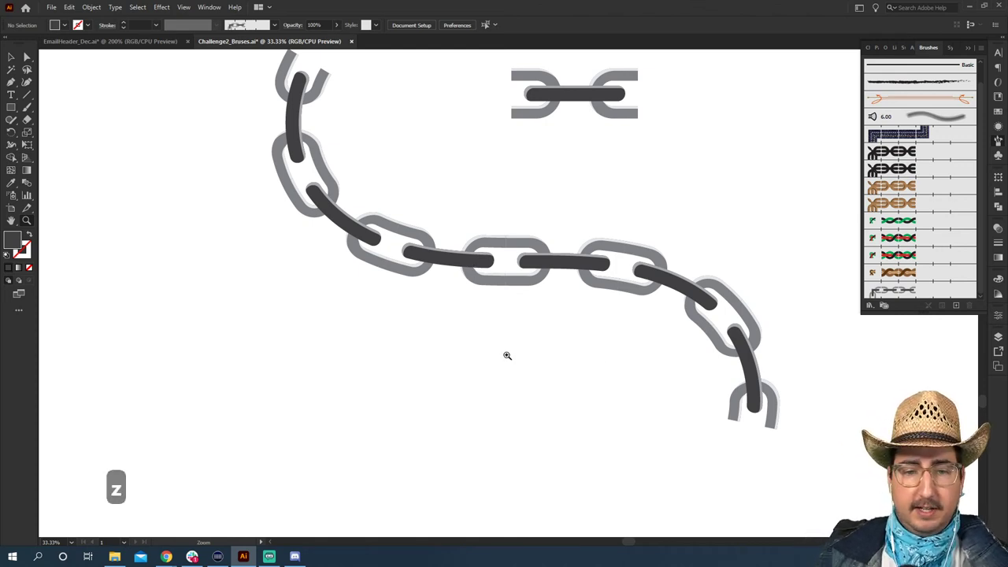
{"action": "left_click", "coordinate": [461, 355], "text": "alt"}
{"action": "left_click", "coordinate": [462, 355], "text": "alt"}
{"action": "key", "text": "l"}
{"action": "left_click_drag", "start_coordinate": [452, 377], "coordinate": [365, 291]}
Sample the curved chain's appearance onto the circle with the Eyedropper so its outline uses the Chain brush, and deselect it.
{"action": "key", "text": "i"}
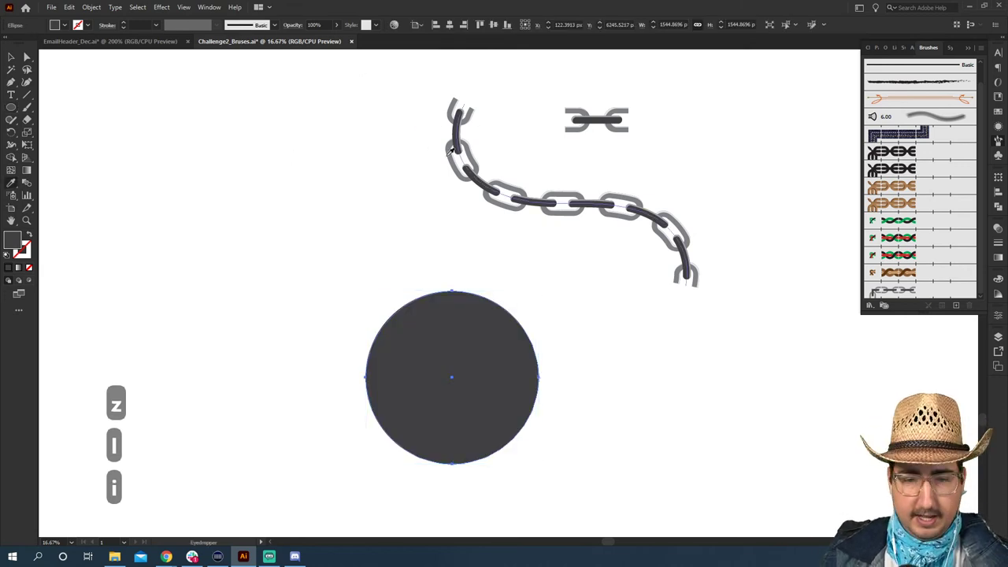
{"action": "left_click", "coordinate": [454, 154]}
{"action": "left_click", "coordinate": [274, 24]}
{"action": "left_click", "coordinate": [206, 92]}
{"action": "left_click", "coordinate": [171, 171]}
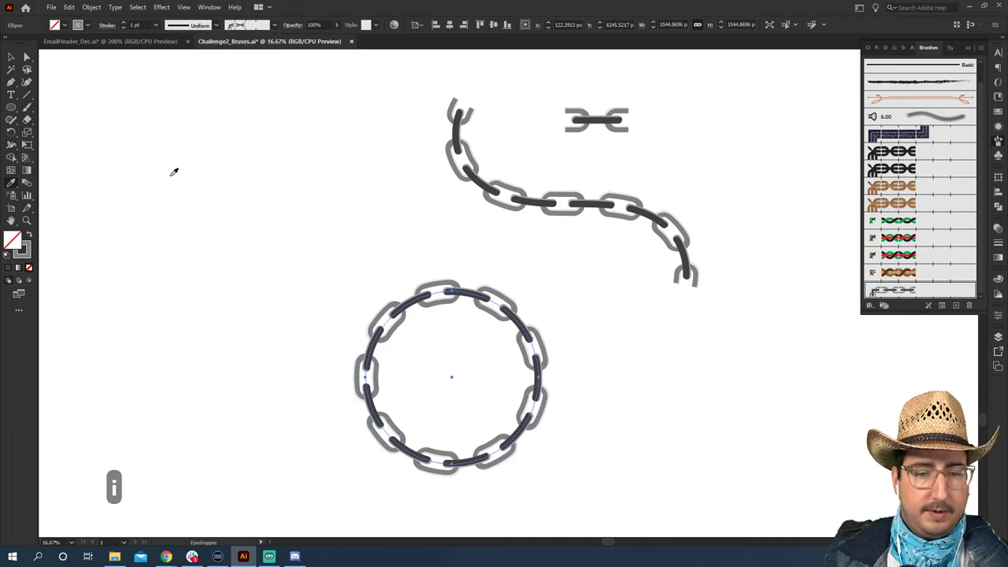
{"action": "left_click", "coordinate": [175, 173]}
{"action": "key", "text": "ctrl+z"}
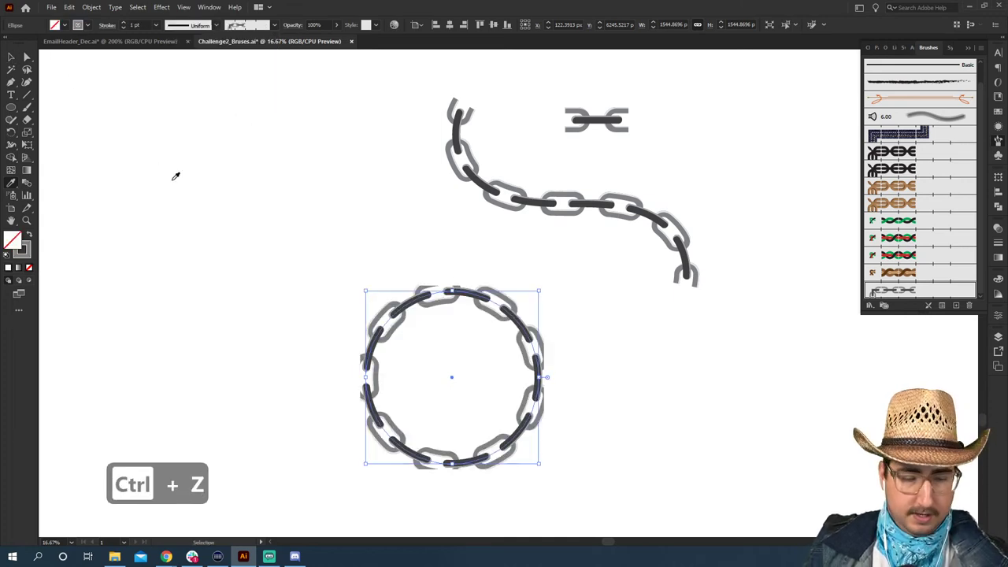
{"action": "key", "text": "v"}
{"action": "left_click", "coordinate": [330, 245]}
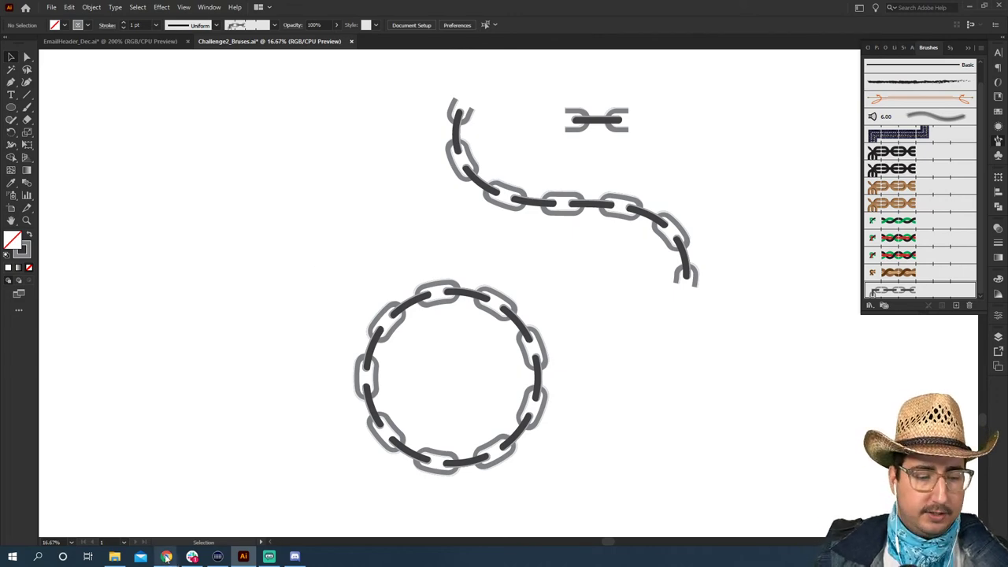
Switch to Chrome and show the Behance Illustrator Daily Creative Challenge page.
{"action": "mouse_move", "coordinate": [166, 557]}
{"action": "left_click", "coordinate": [123, 523]}
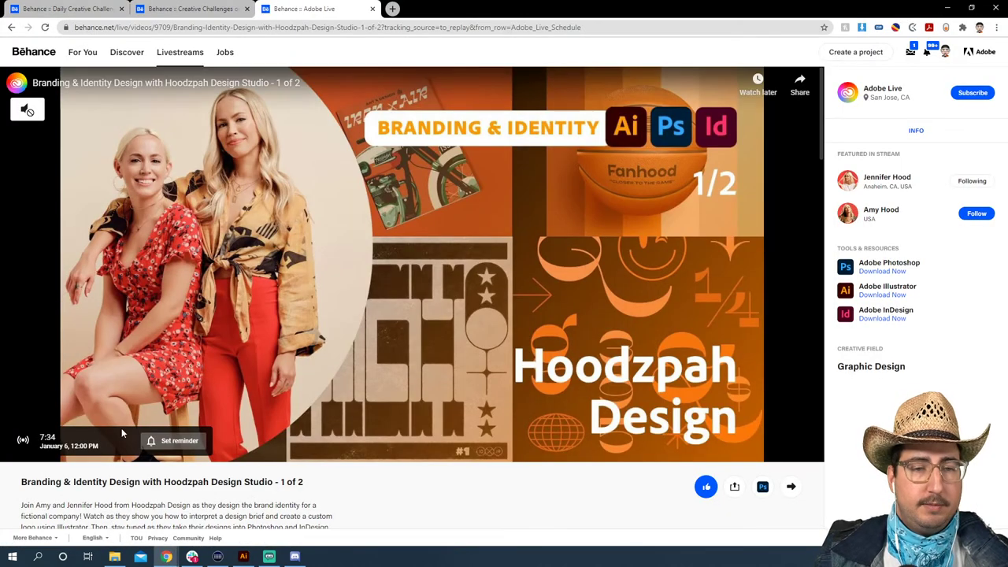
{"action": "left_click", "coordinate": [37, 14]}
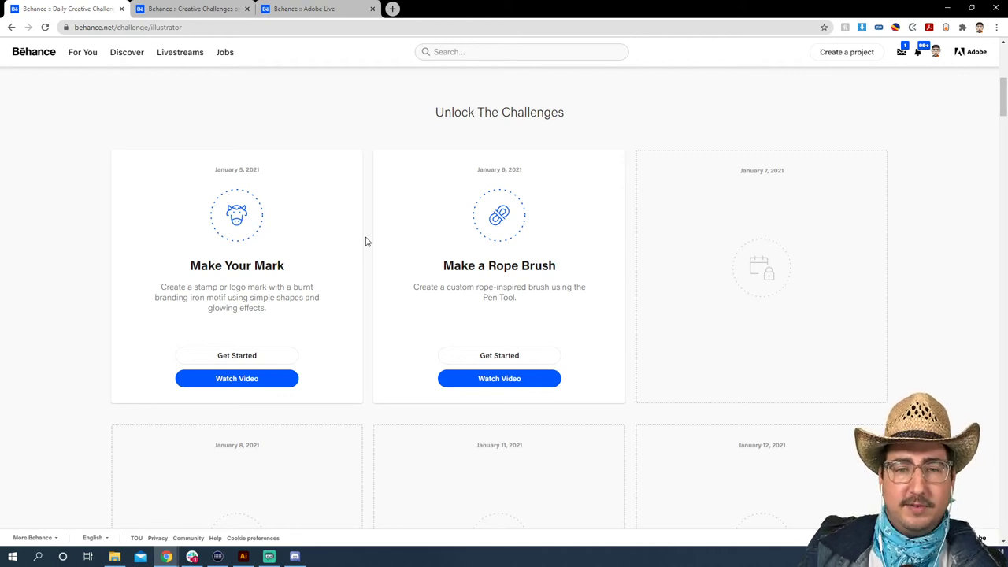
Browse the submitted artwork and feedback in the challenge channel of the Adobe Illustrator Discord server.
{"action": "scroll", "coordinate": [366, 241], "scroll_direction": "up", "scroll_amount": 5}
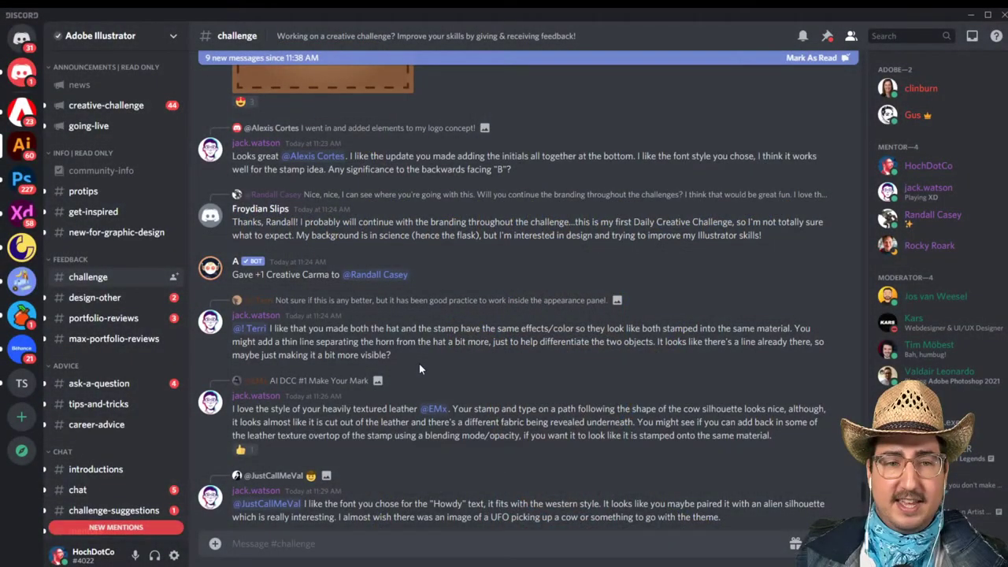
{"action": "scroll", "coordinate": [419, 364], "scroll_direction": "up", "scroll_amount": 8}
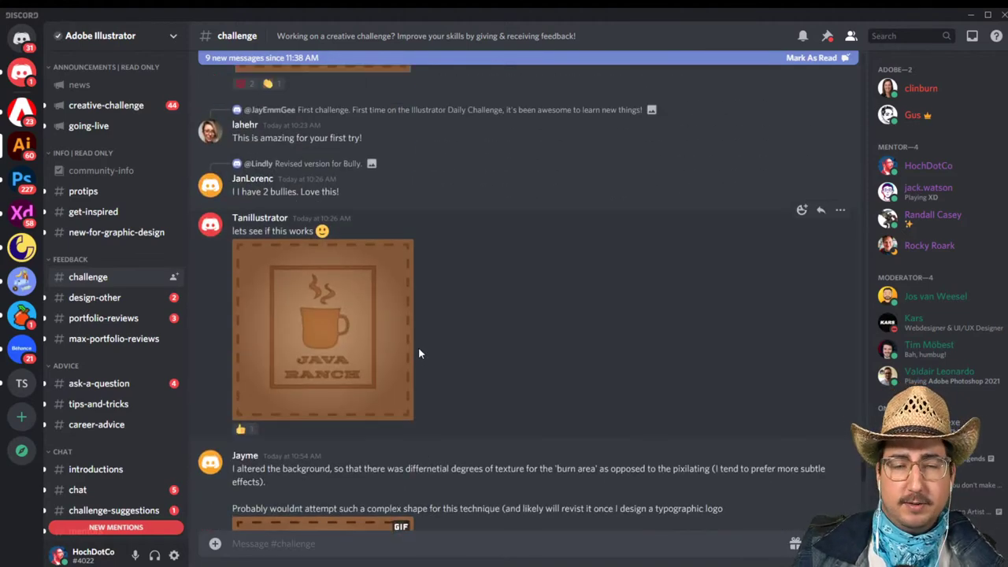
{"action": "scroll", "coordinate": [416, 347], "scroll_direction": "up", "scroll_amount": 4}
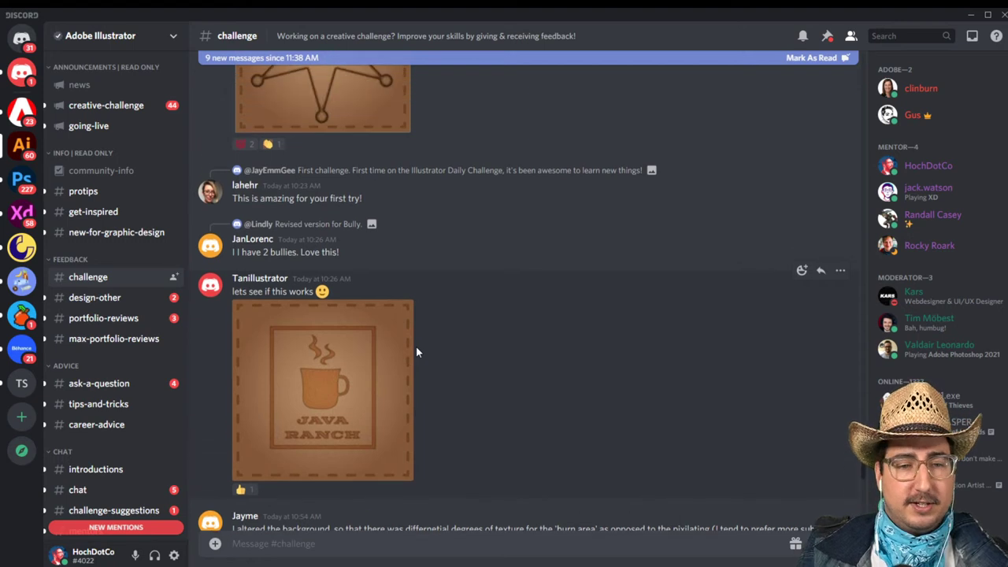